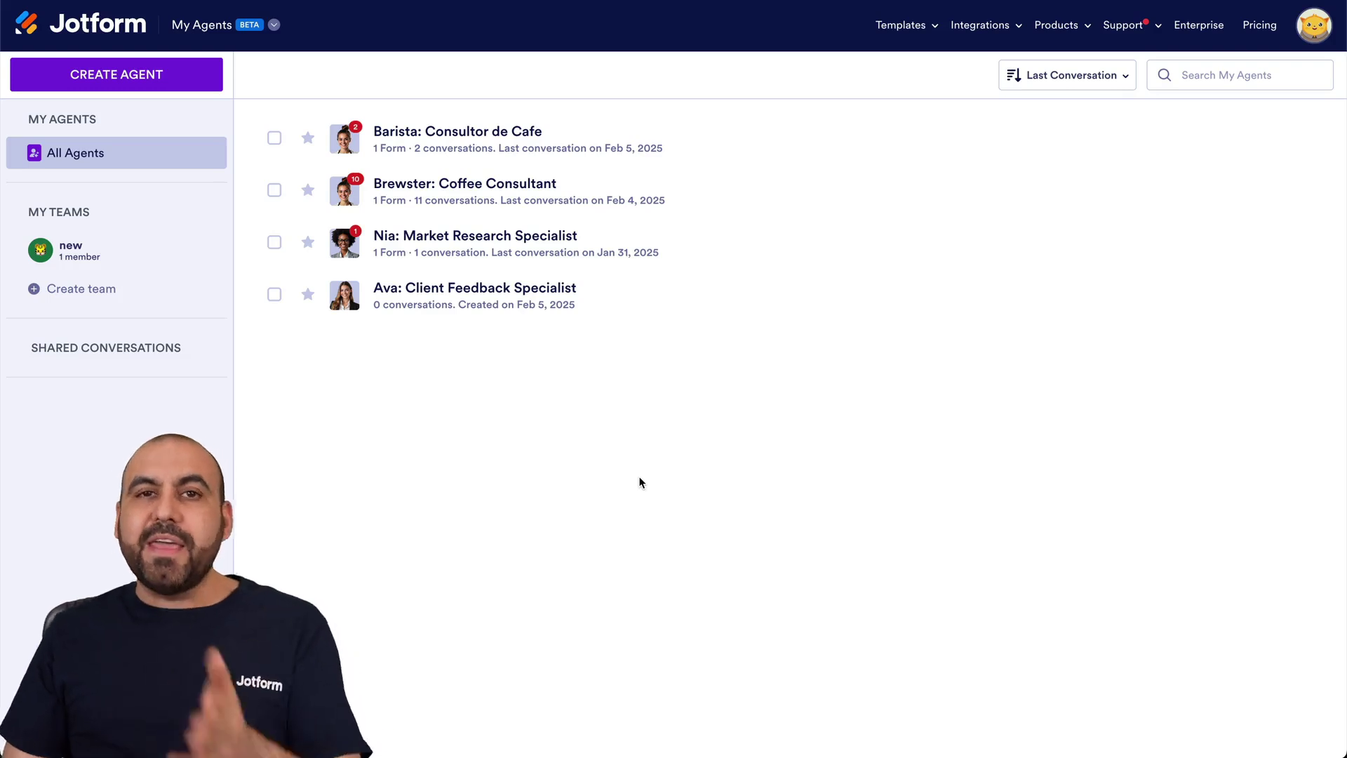
# Start creating a new agent with Standalone as its primary channel, using a pre-designed template
pyautogui.click(241, 28)
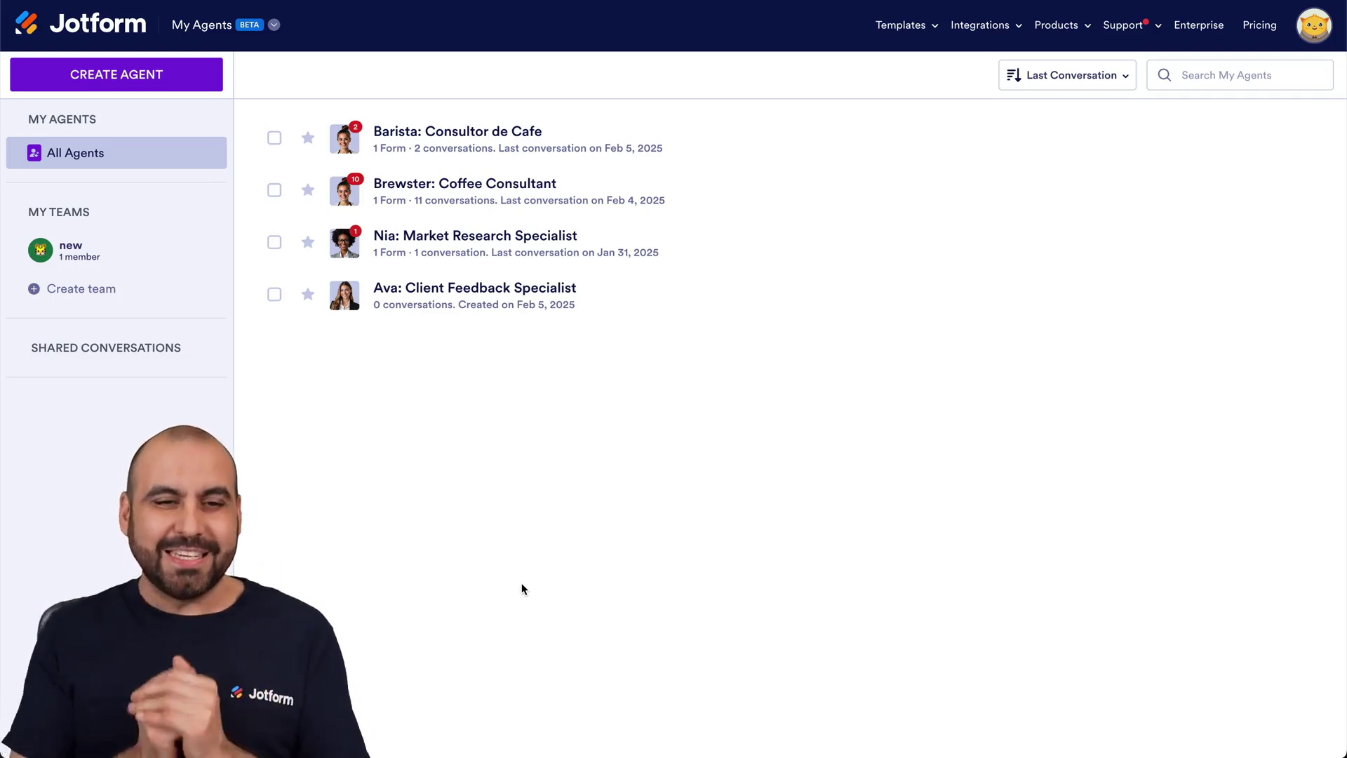
pyautogui.click(101, 78)
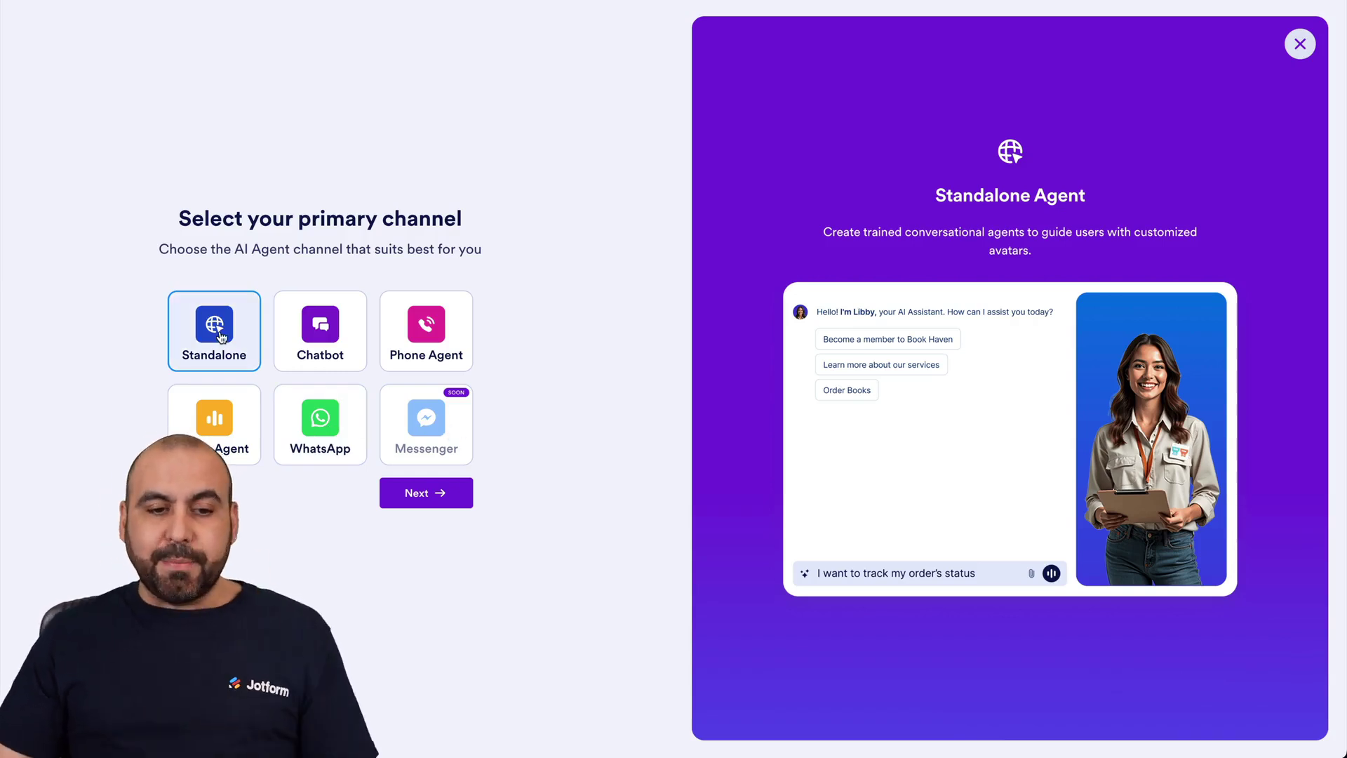
pyautogui.click(440, 500)
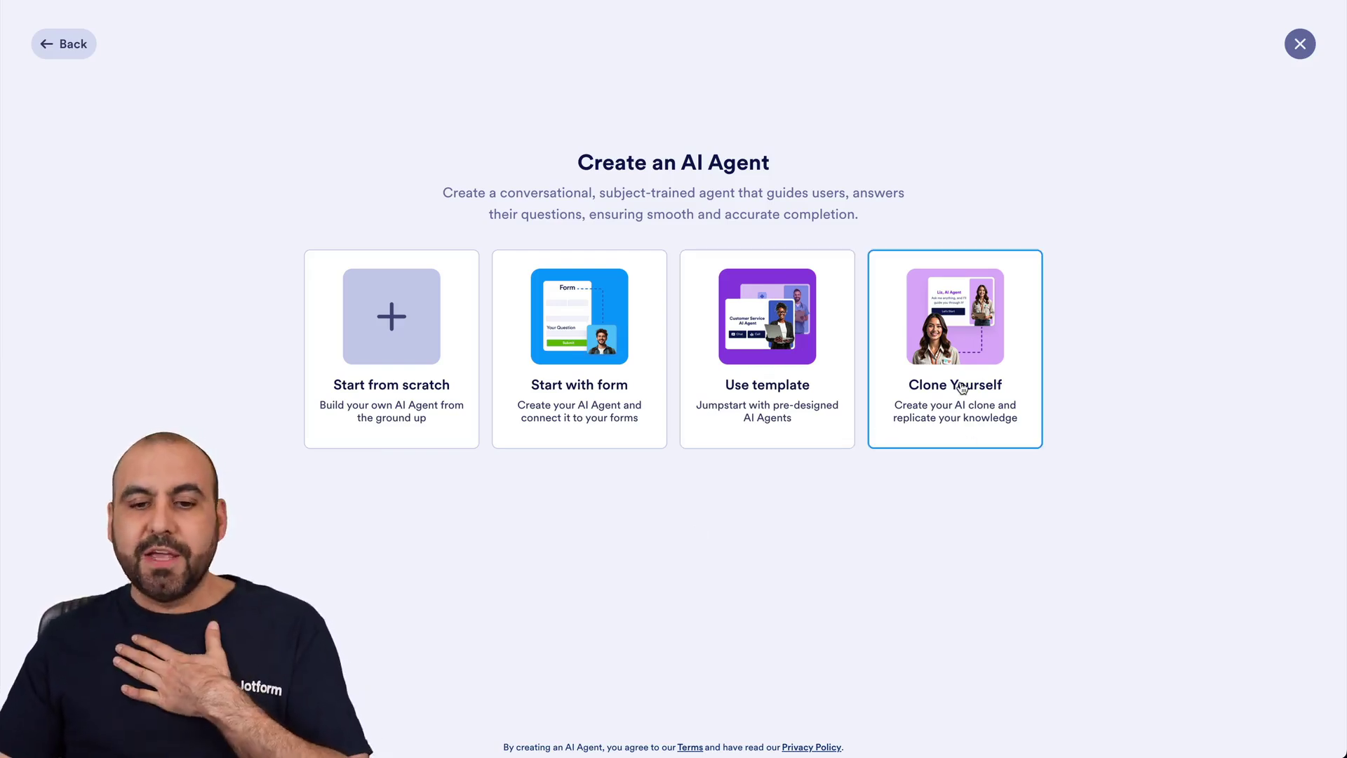
pyautogui.click(787, 347)
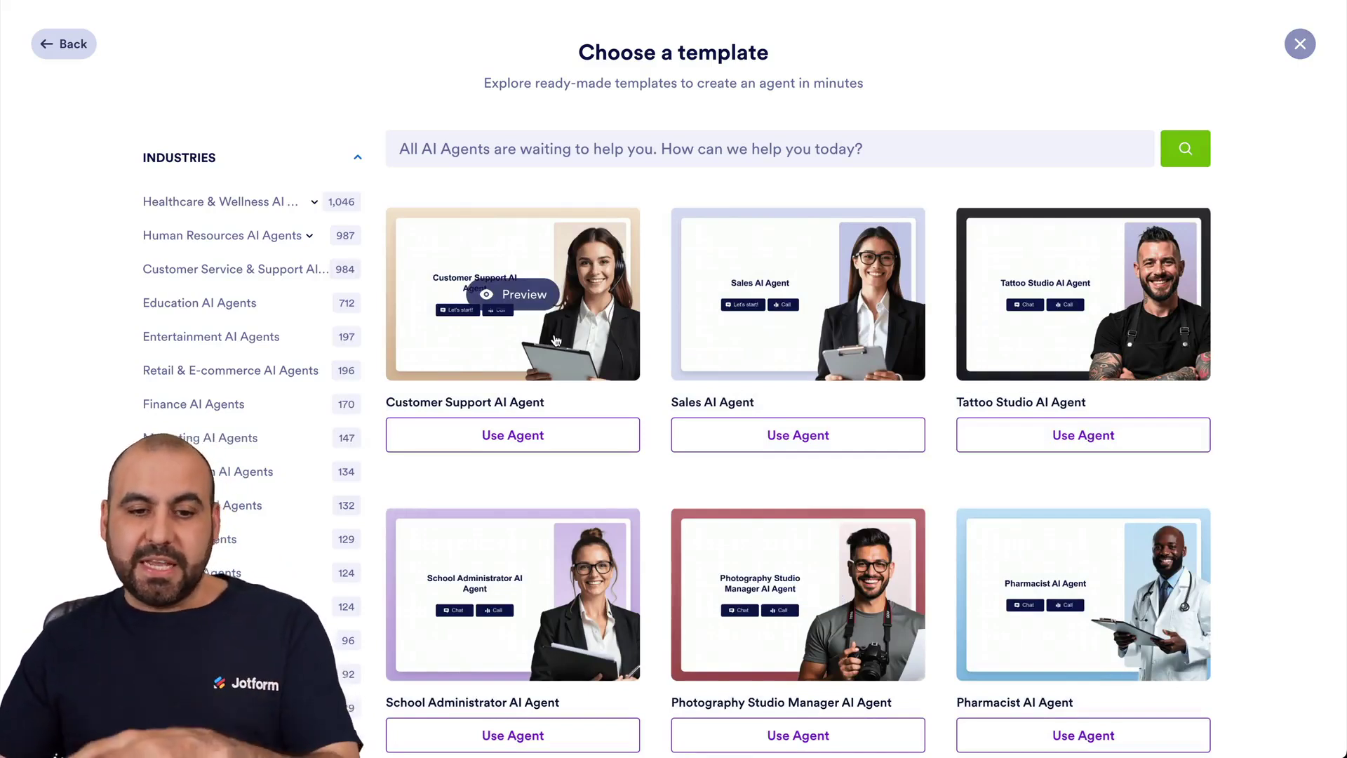
# Preview the Customer Support AI Agent template as a chatbot and close the preview
pyautogui.click(516, 300)
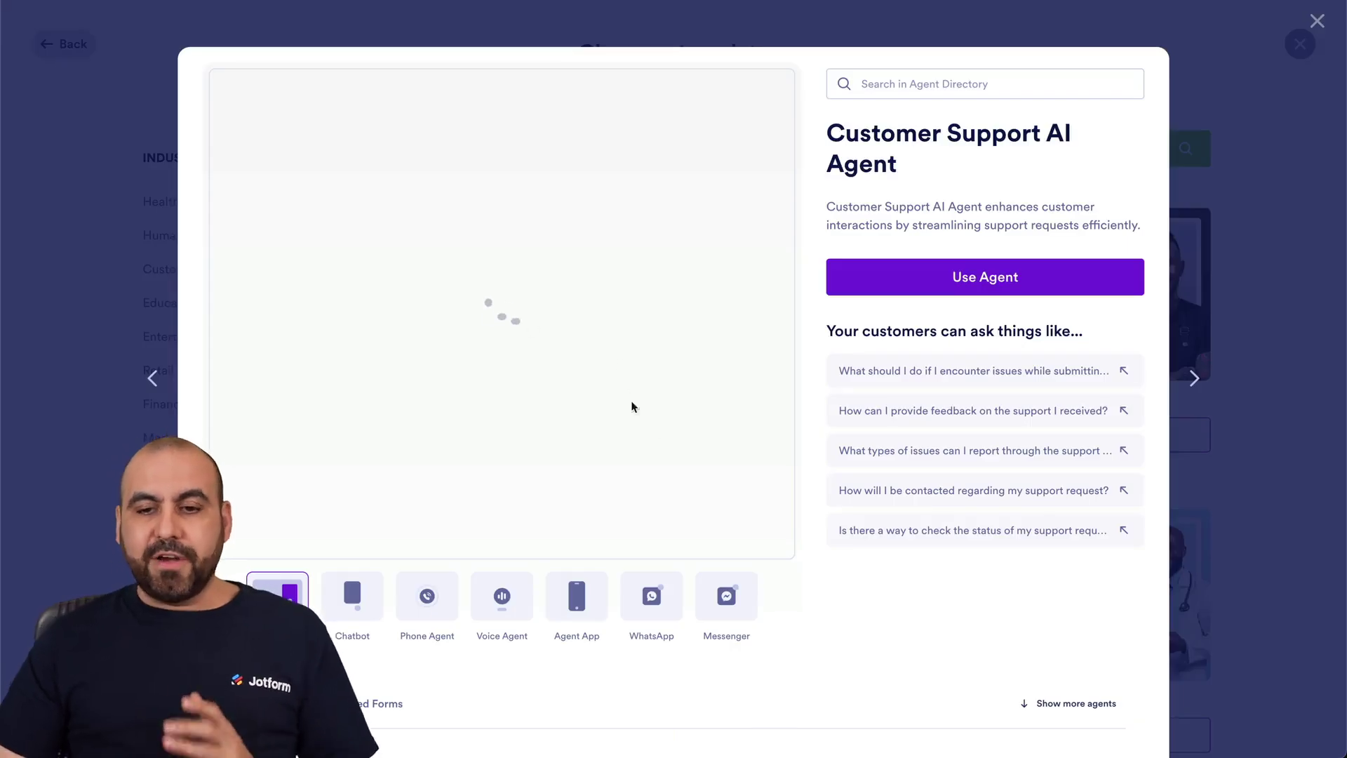
pyautogui.click(354, 616)
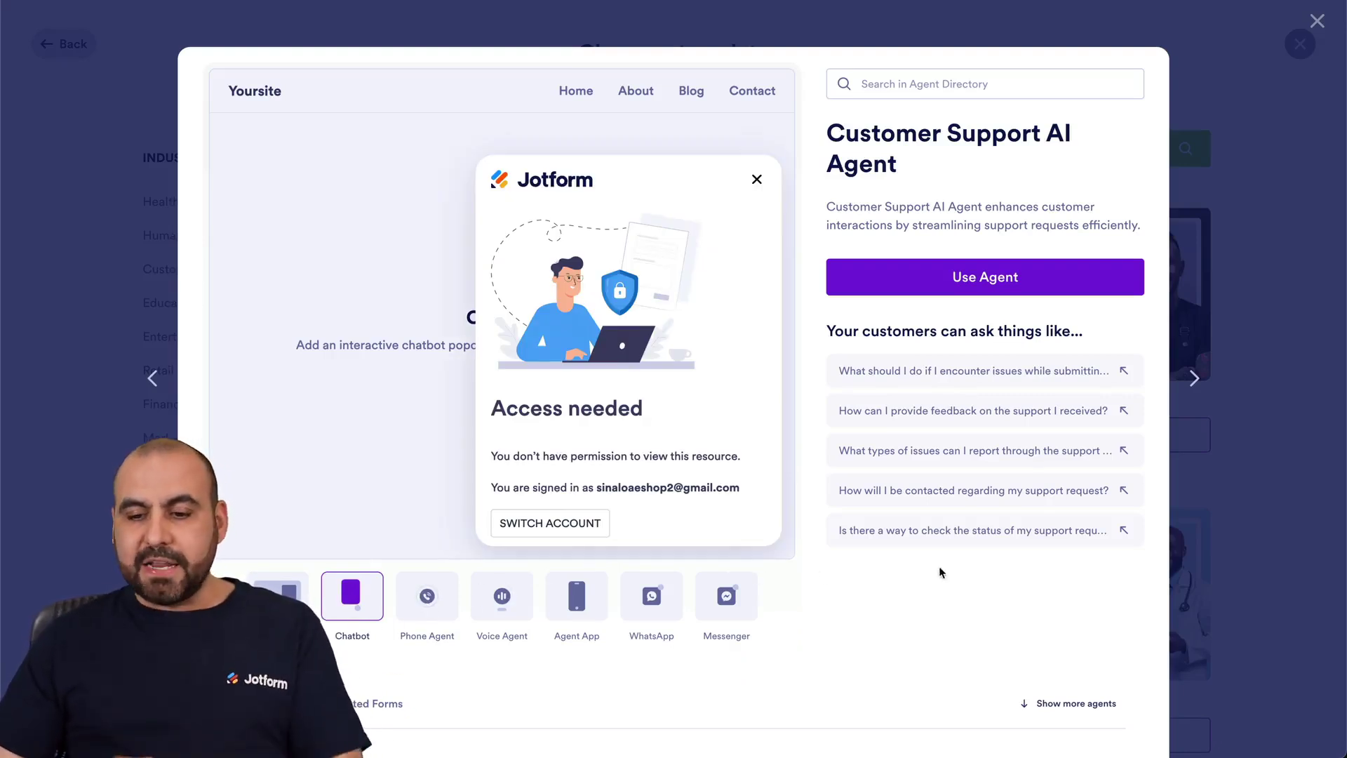
pyautogui.click(1316, 22)
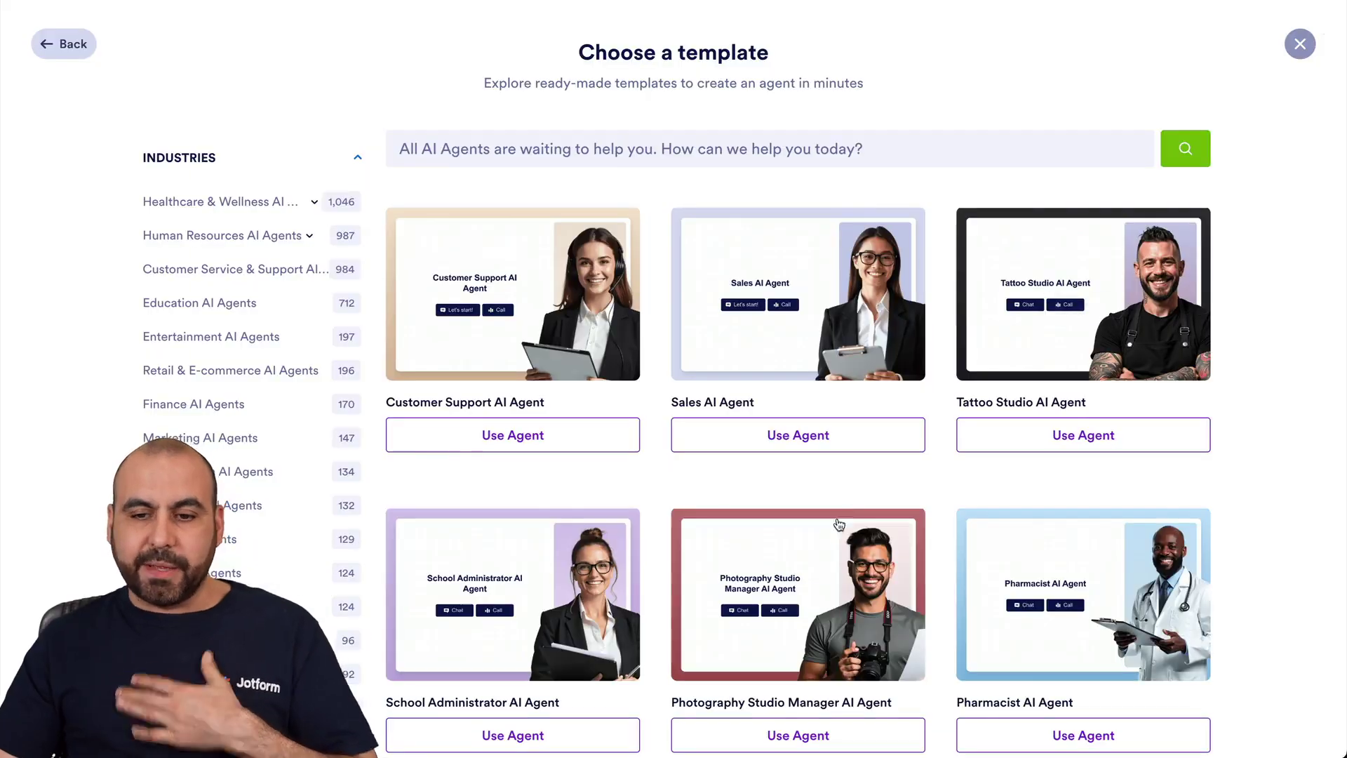
# Browse the template gallery and create the agent from the Sales AI Agent template
pyautogui.scroll(-6, 764, 561)
pyautogui.scroll(-6, 762, 535)
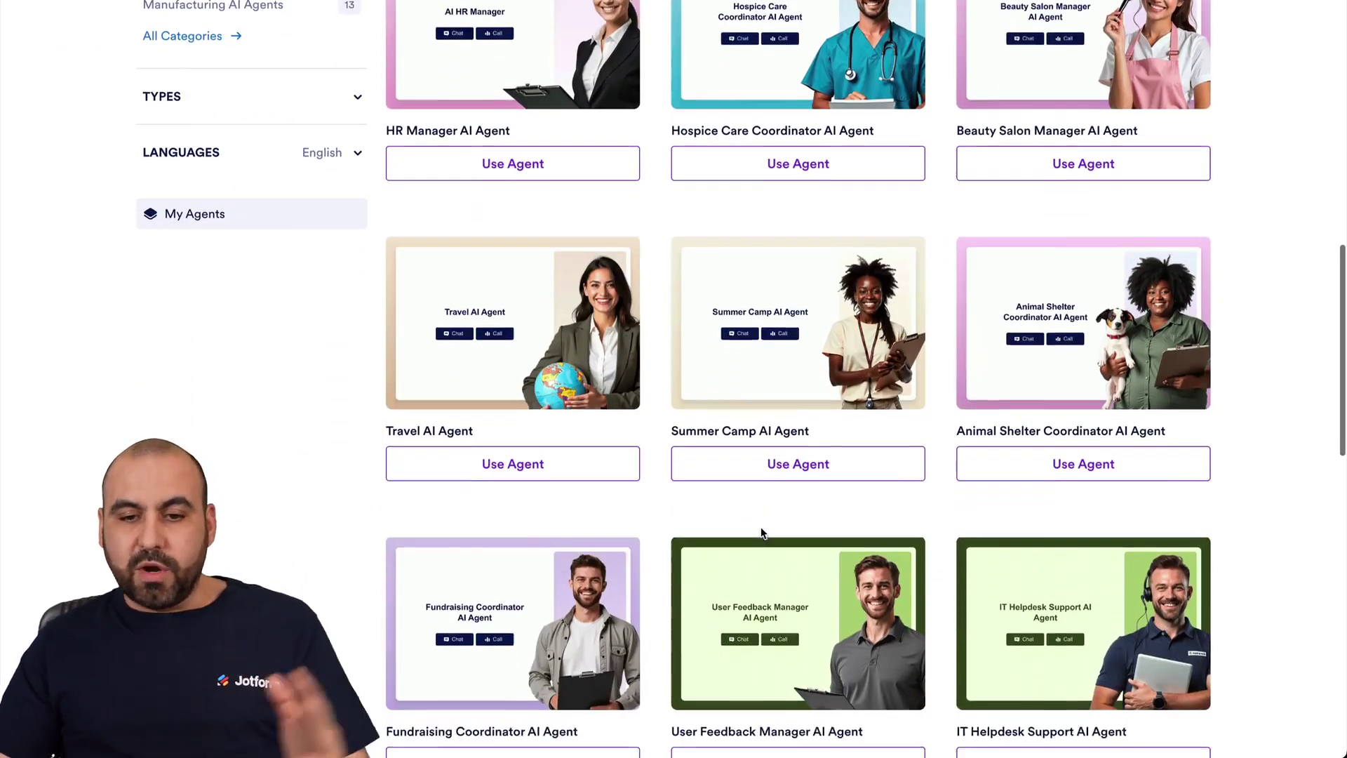
pyautogui.scroll(7, 738, 484)
pyautogui.scroll(5, 737, 484)
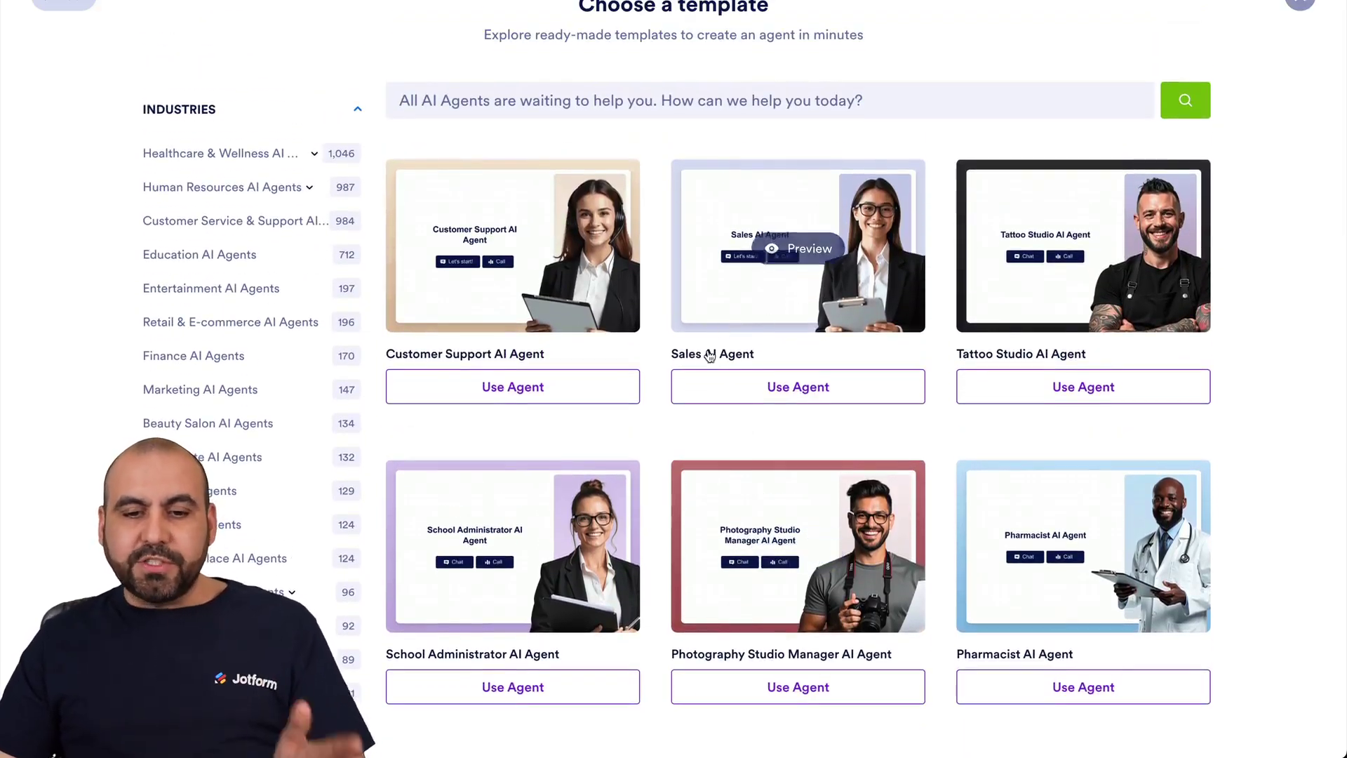
pyautogui.click(780, 391)
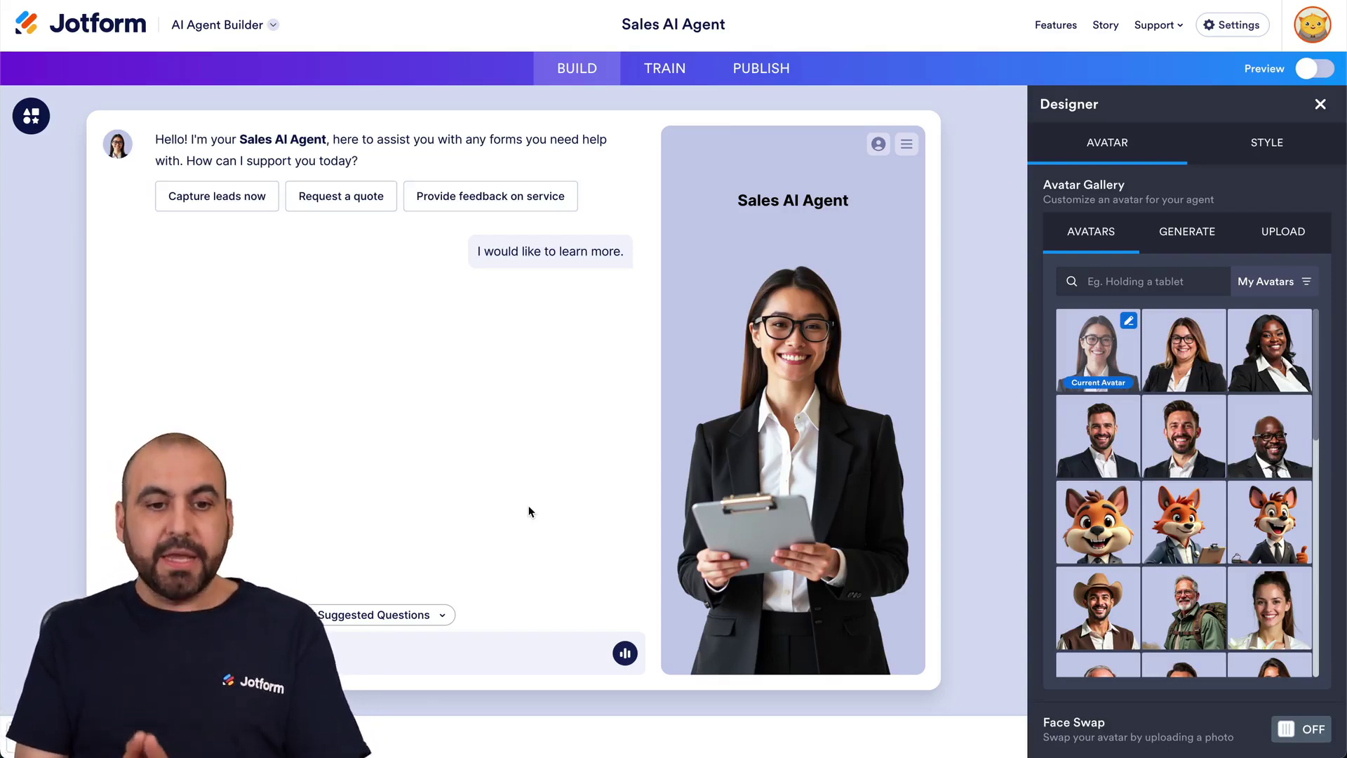
# Review the agent's knowledge base entries and its AI persona settings
pyautogui.click(663, 67)
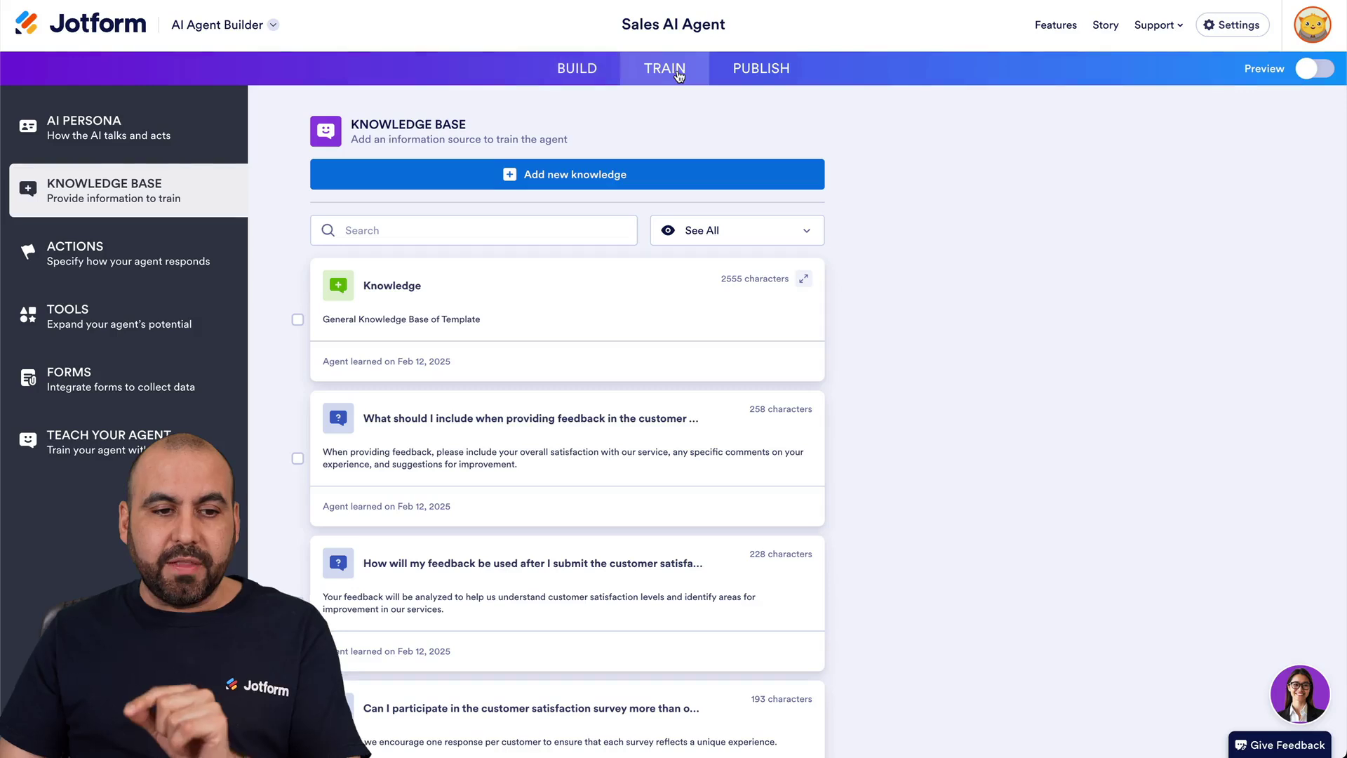
pyautogui.scroll(-5, 754, 361)
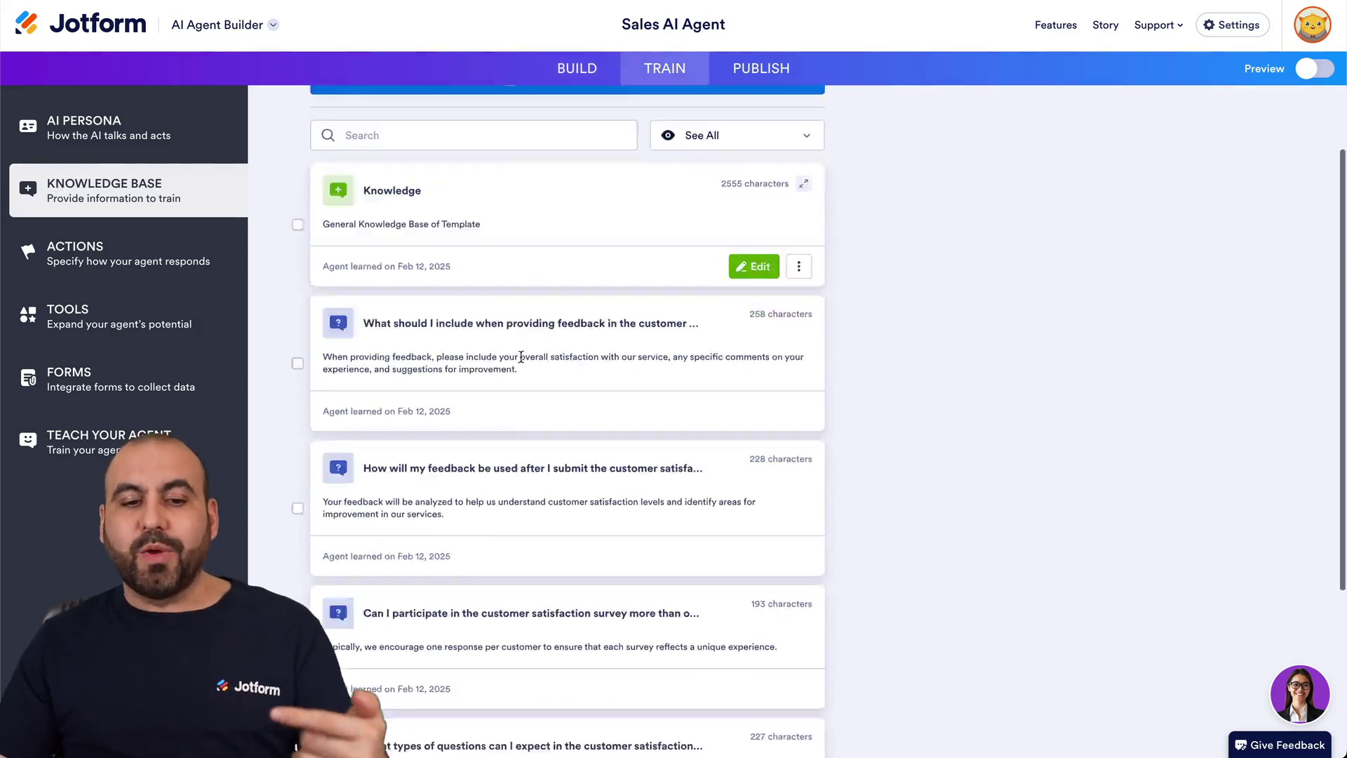
pyautogui.scroll(5, 754, 362)
pyautogui.click(149, 130)
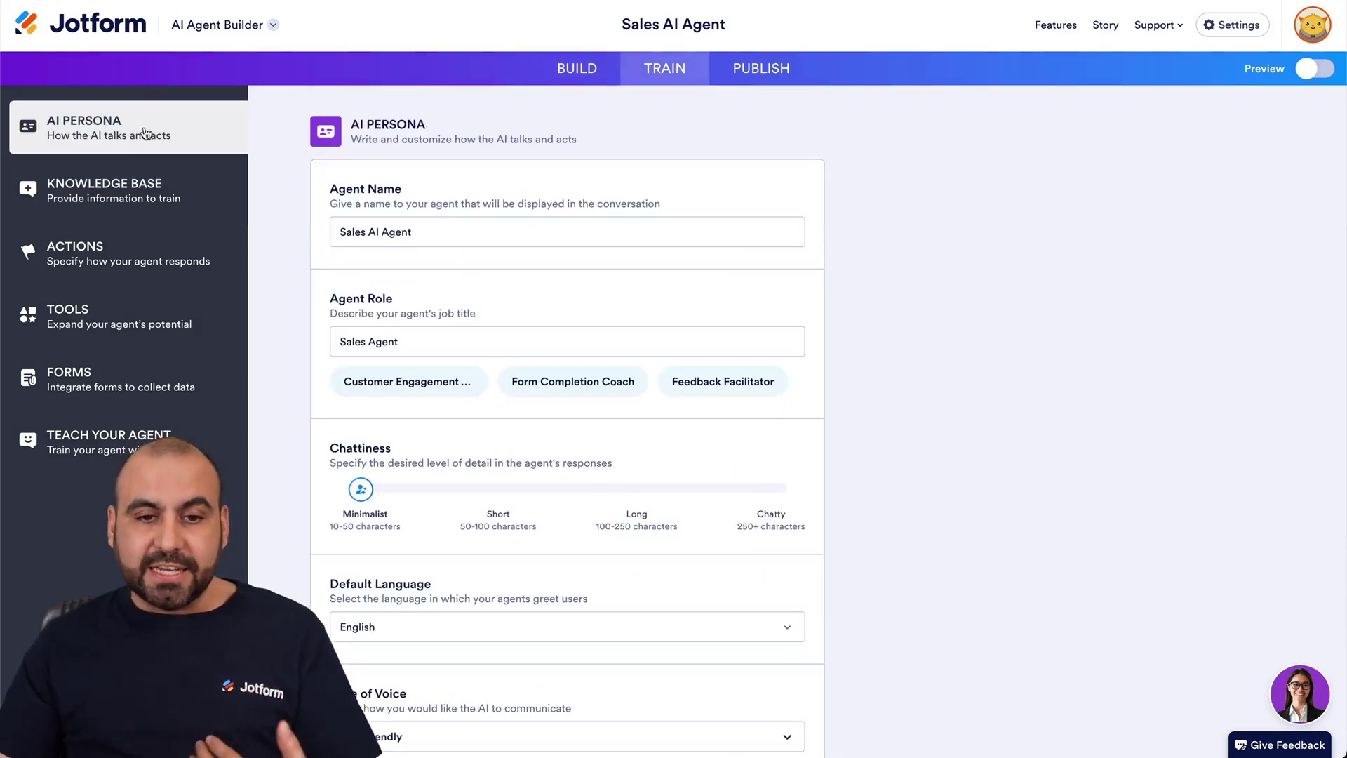
# Return to the agent's design and change its avatar to the bearded man in a dark suit holding a clipboard
pyautogui.click(577, 68)
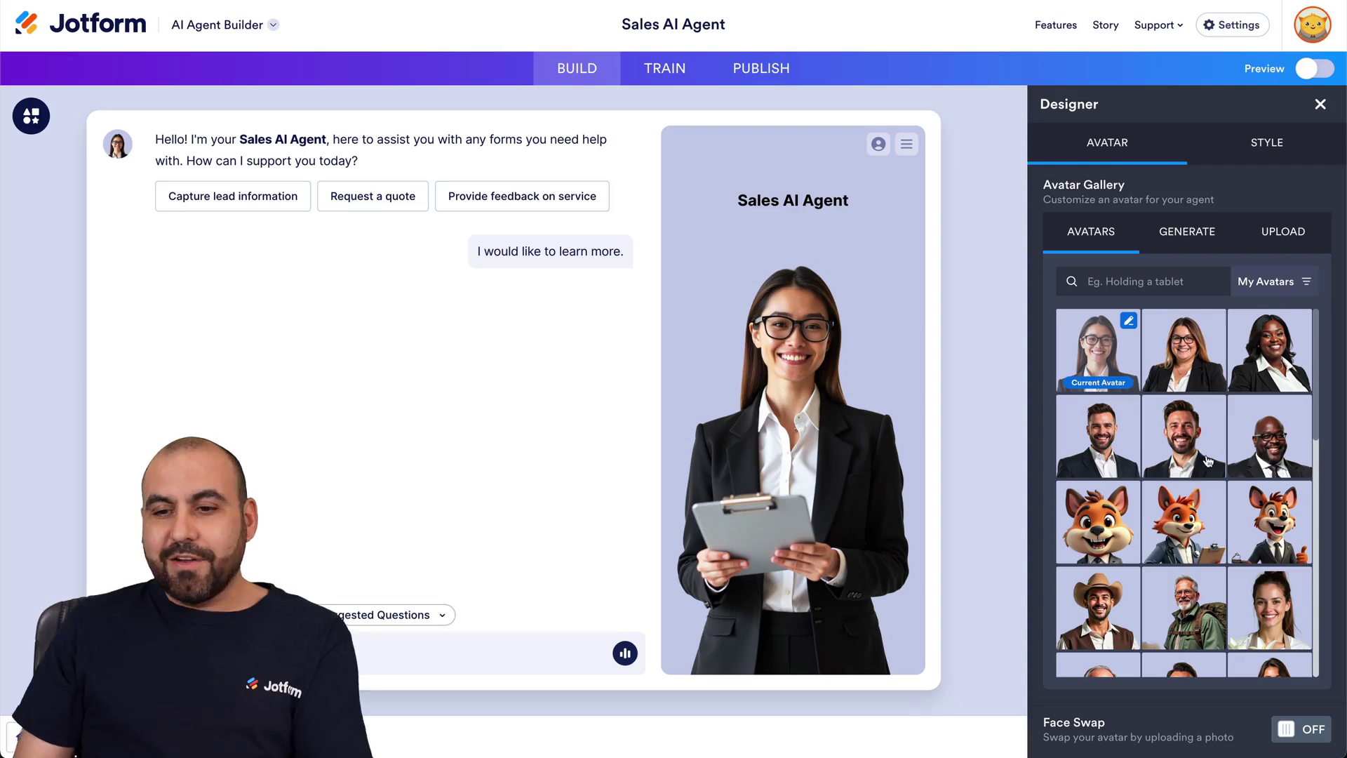
pyautogui.click(1127, 447)
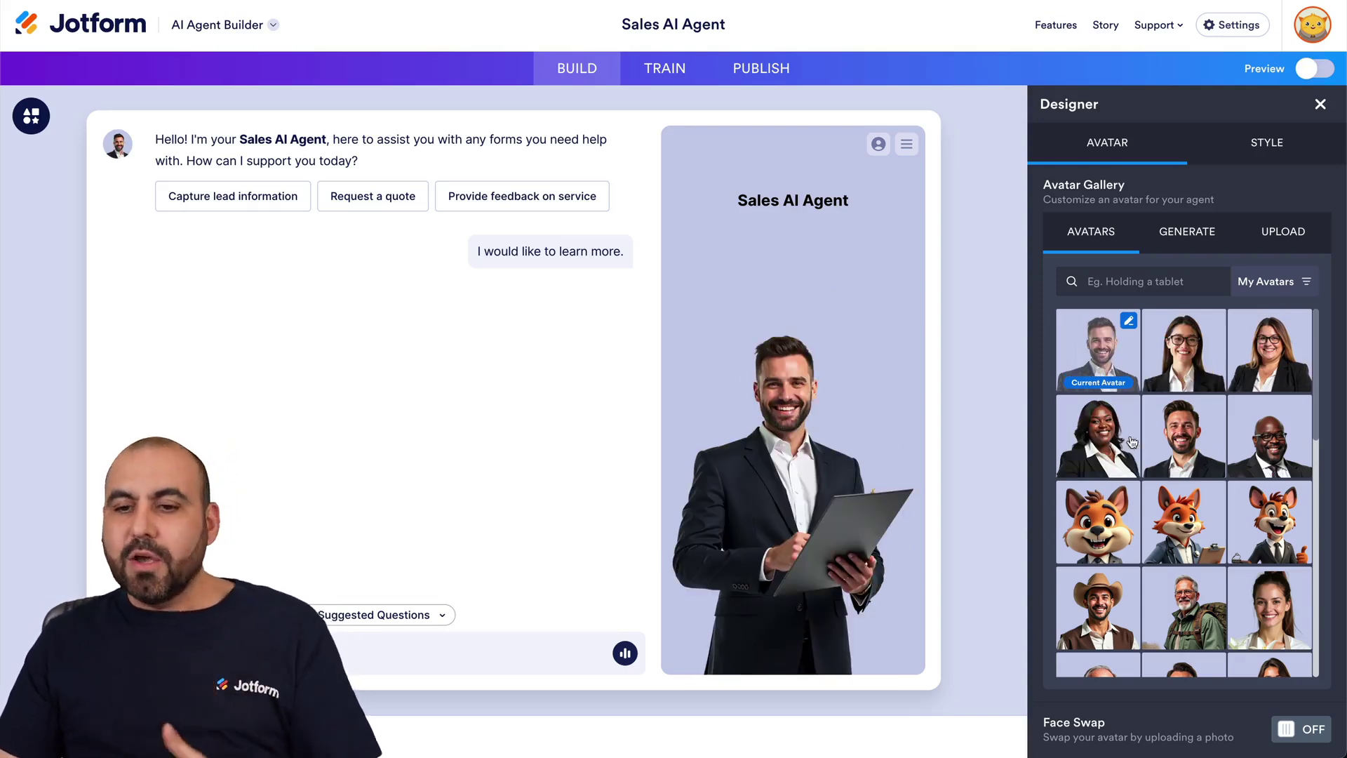
# Examine the avatar generation prompt, the avatar upload area and the Face Swap option, leaving Face Swap off
pyautogui.click(1184, 242)
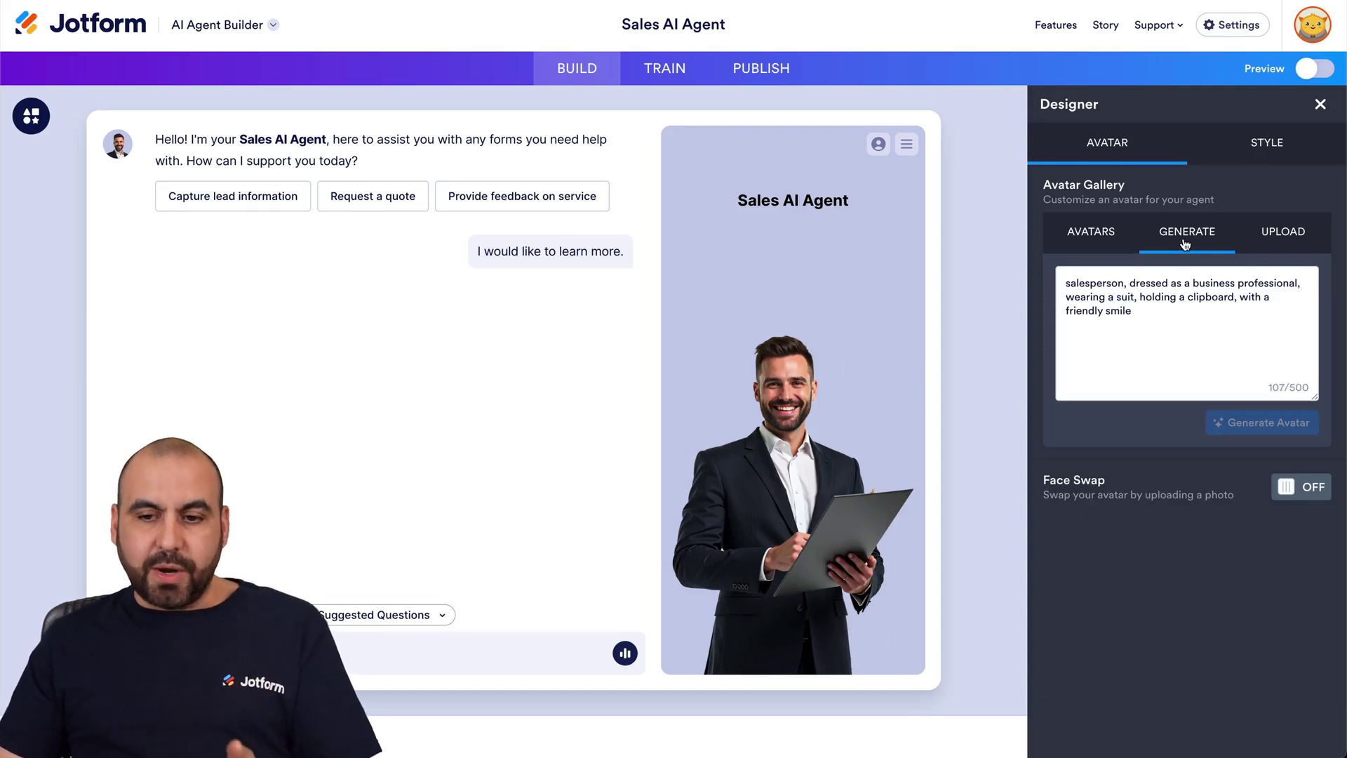
pyautogui.click(1169, 339)
pyautogui.press('super+a')
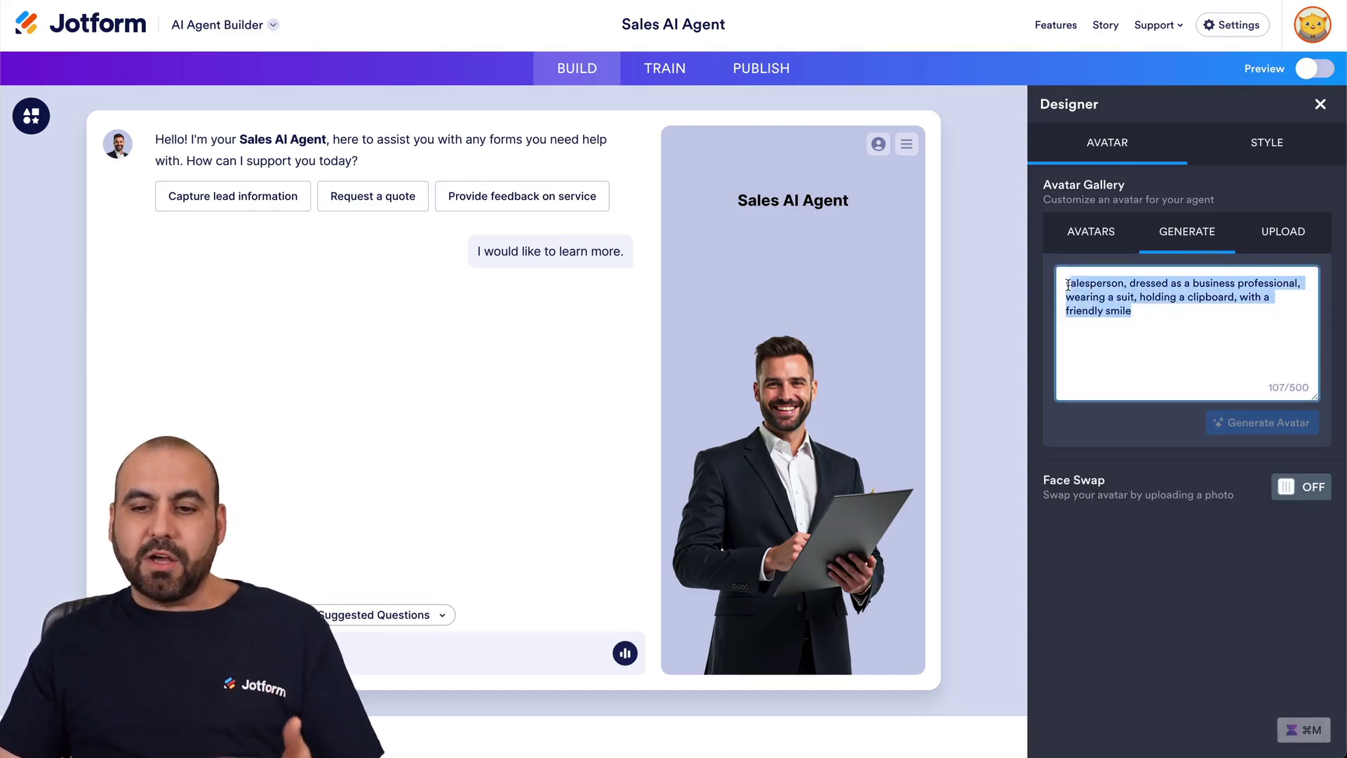
pyautogui.click(1106, 292)
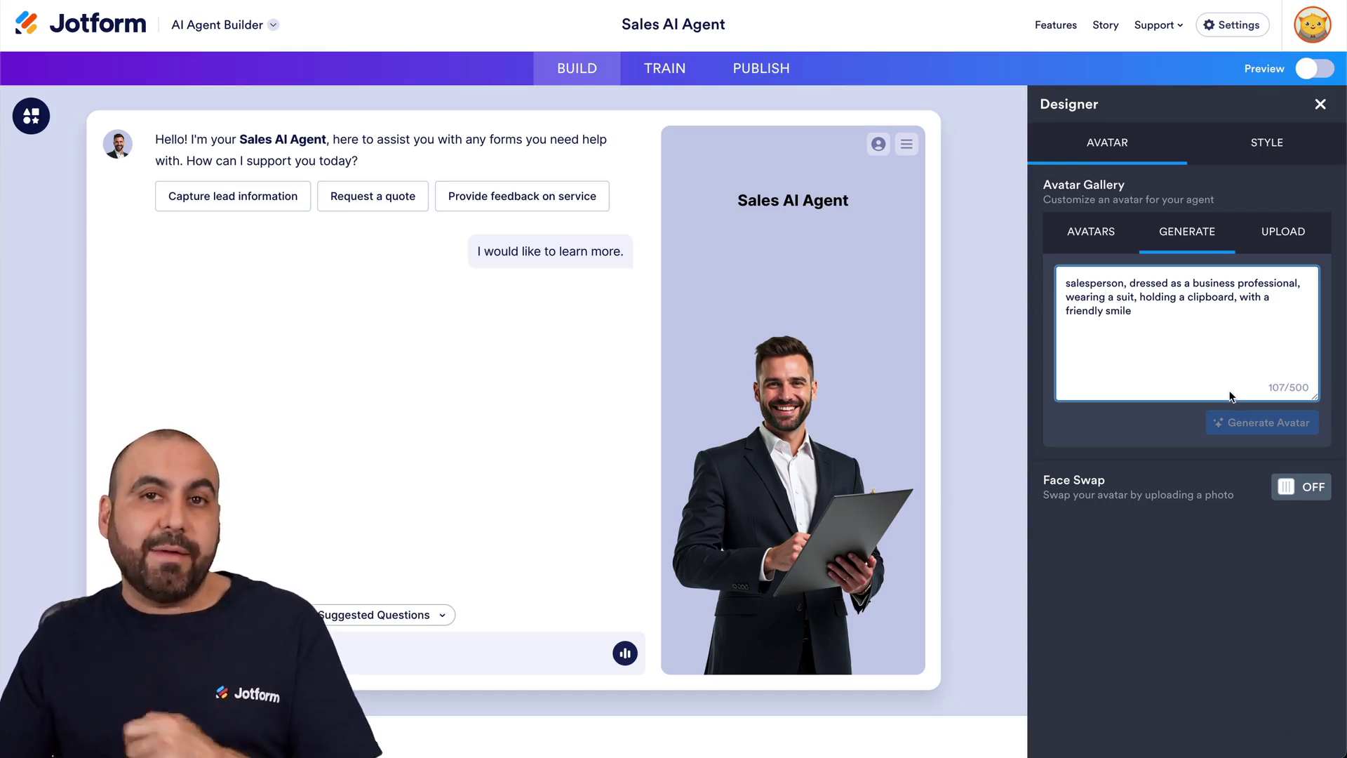
pyautogui.click(1271, 238)
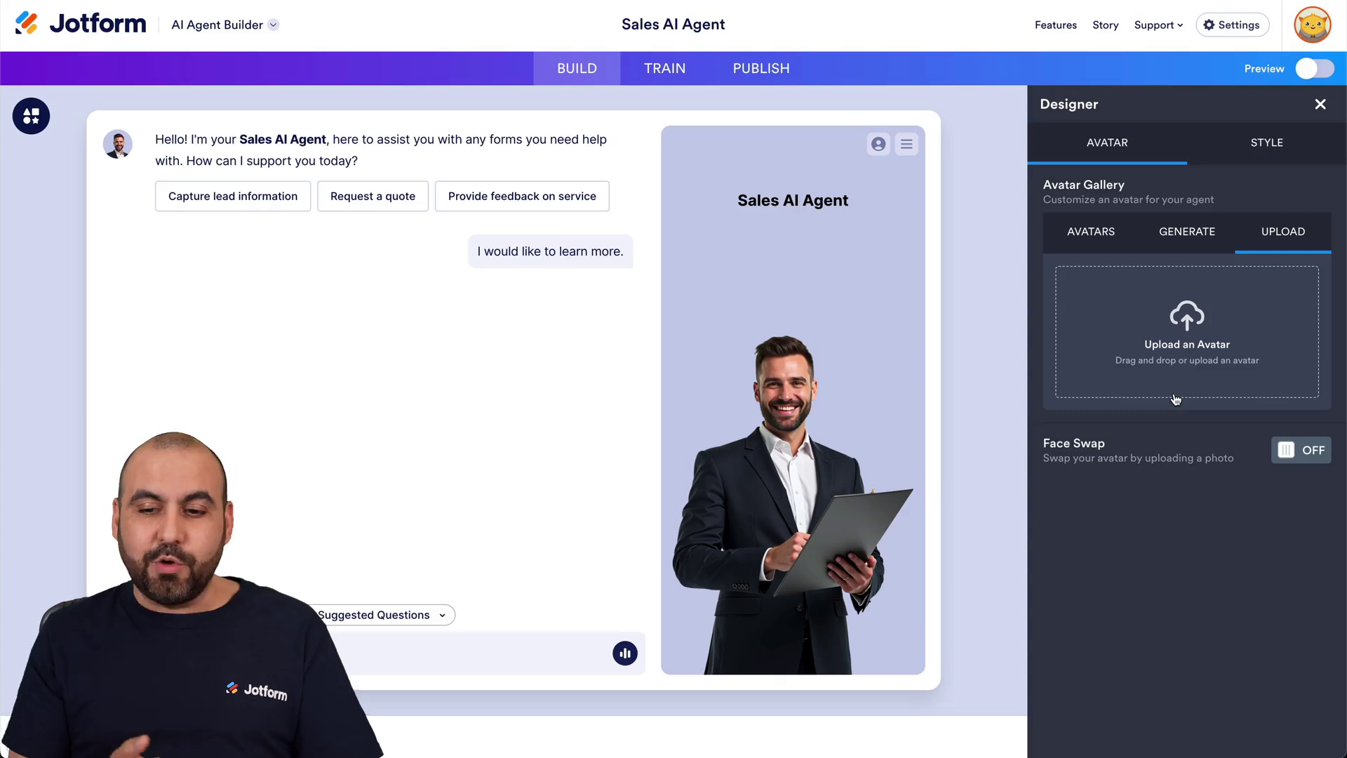
pyautogui.click(1315, 450)
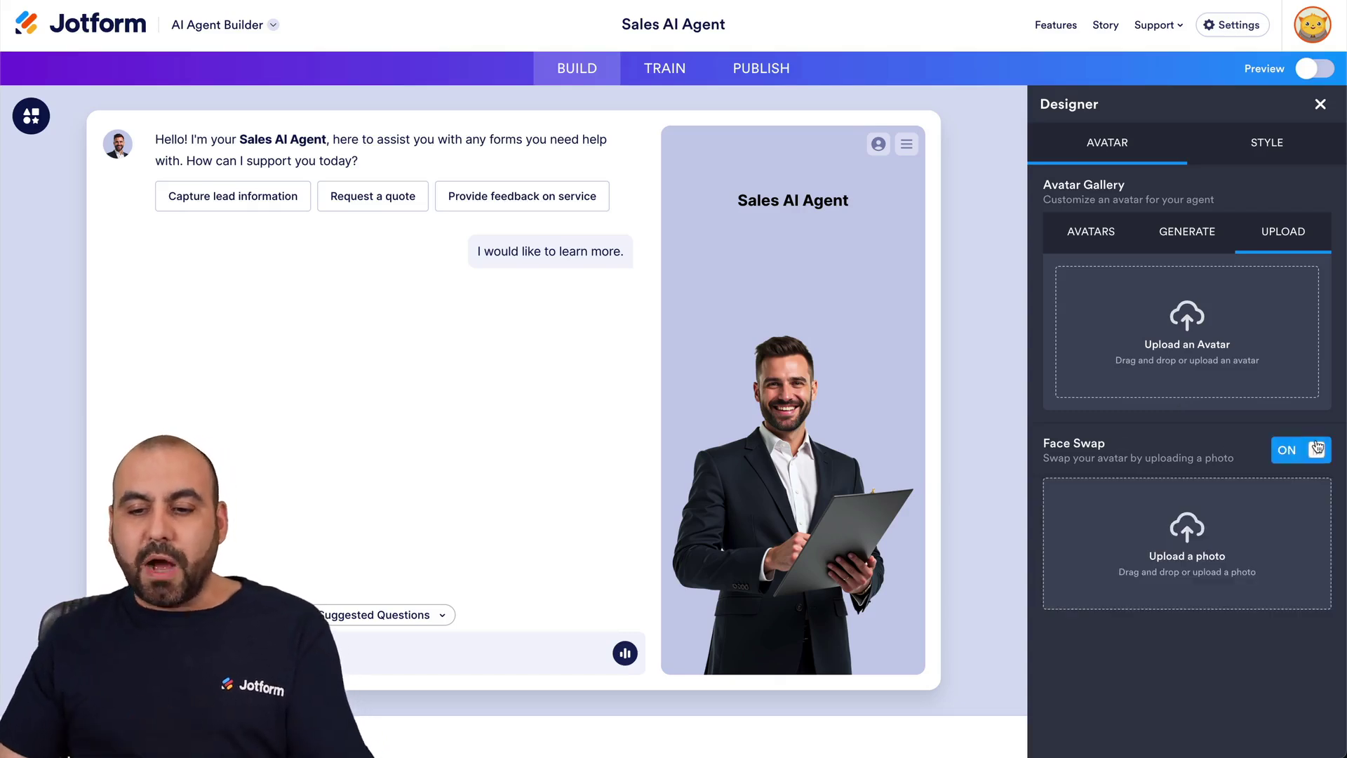
pyautogui.click(1314, 453)
pyautogui.click(1086, 230)
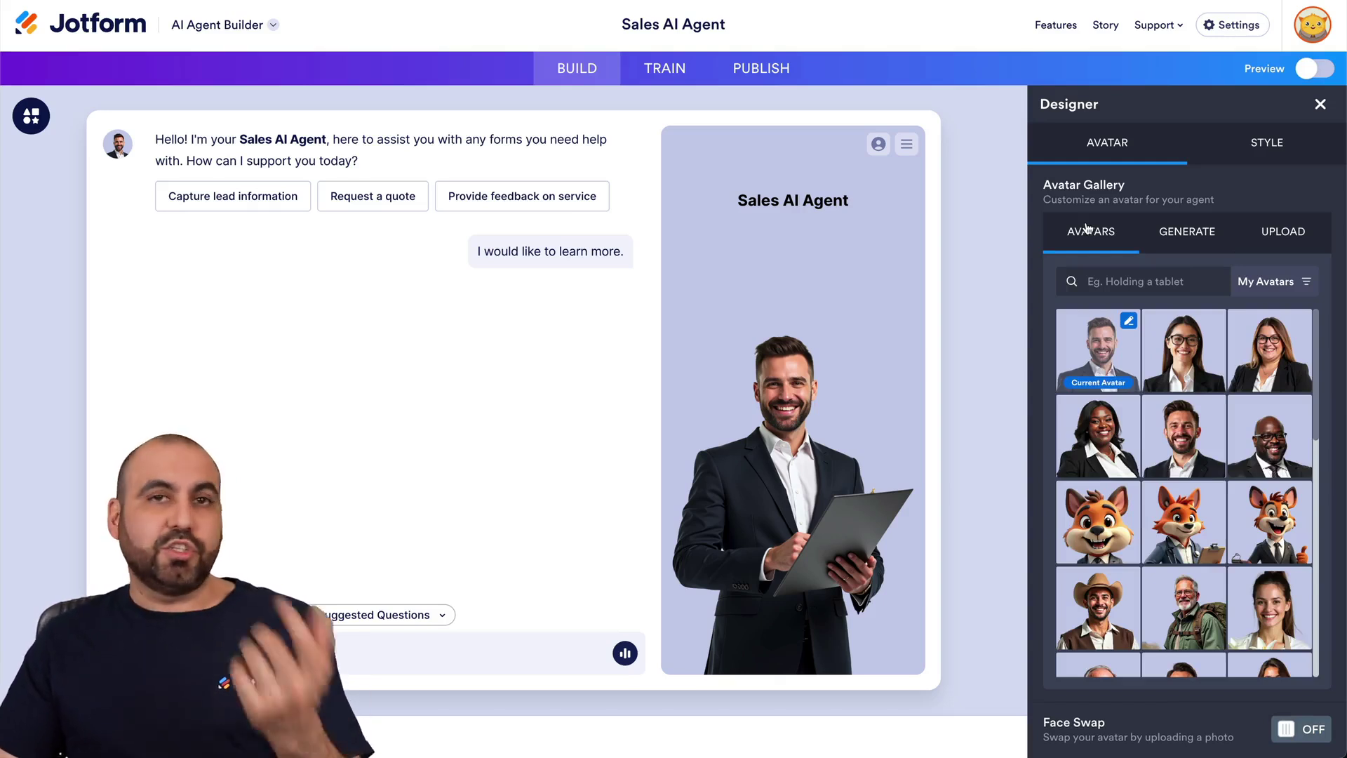
# Apply the pink and maroon color scheme to the agent
pyautogui.click(1245, 154)
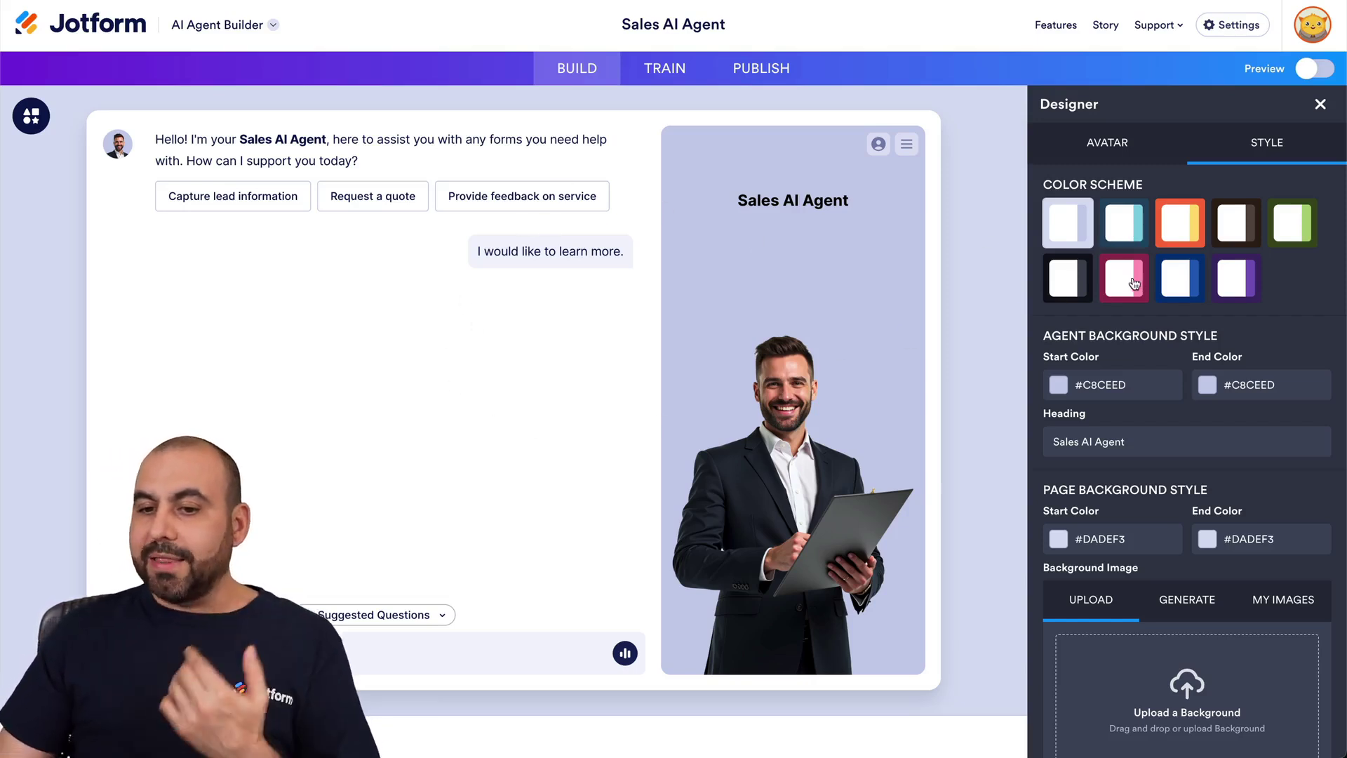
pyautogui.click(1130, 284)
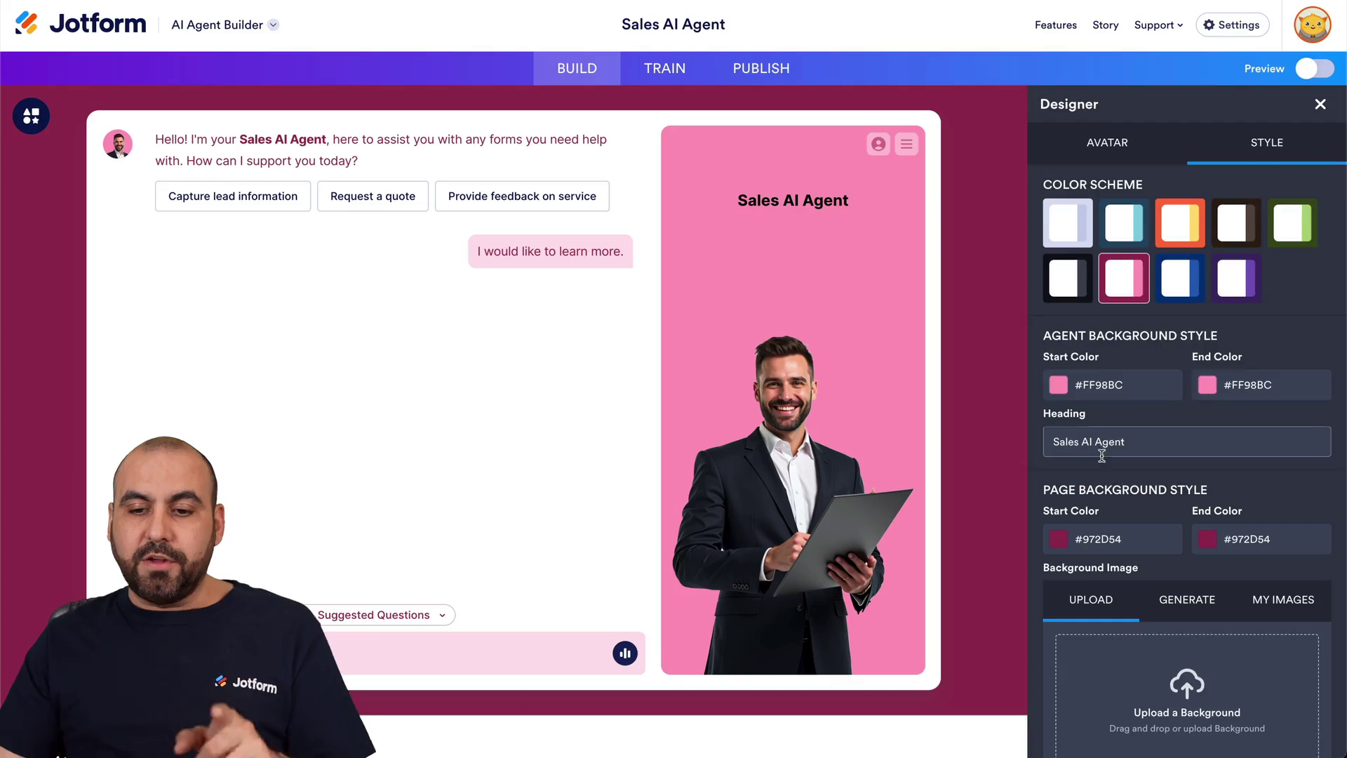
# Examine the style options for the agent's heading, background image, chat, buttons, layout and logo
pyautogui.scroll(-2, 1131, 482)
pyautogui.moveTo(1049, 344); pyautogui.dragTo(1184, 344)
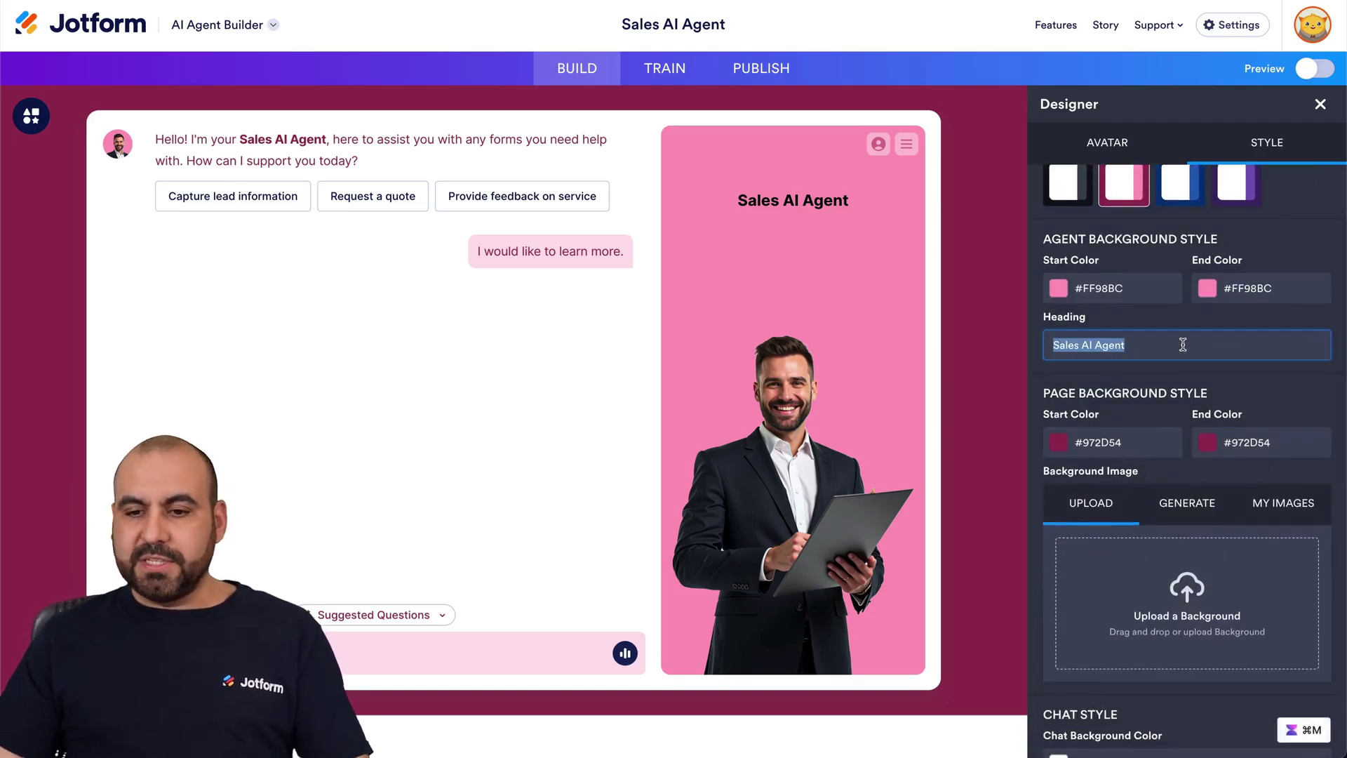
pyautogui.tripleClick(1094, 345)
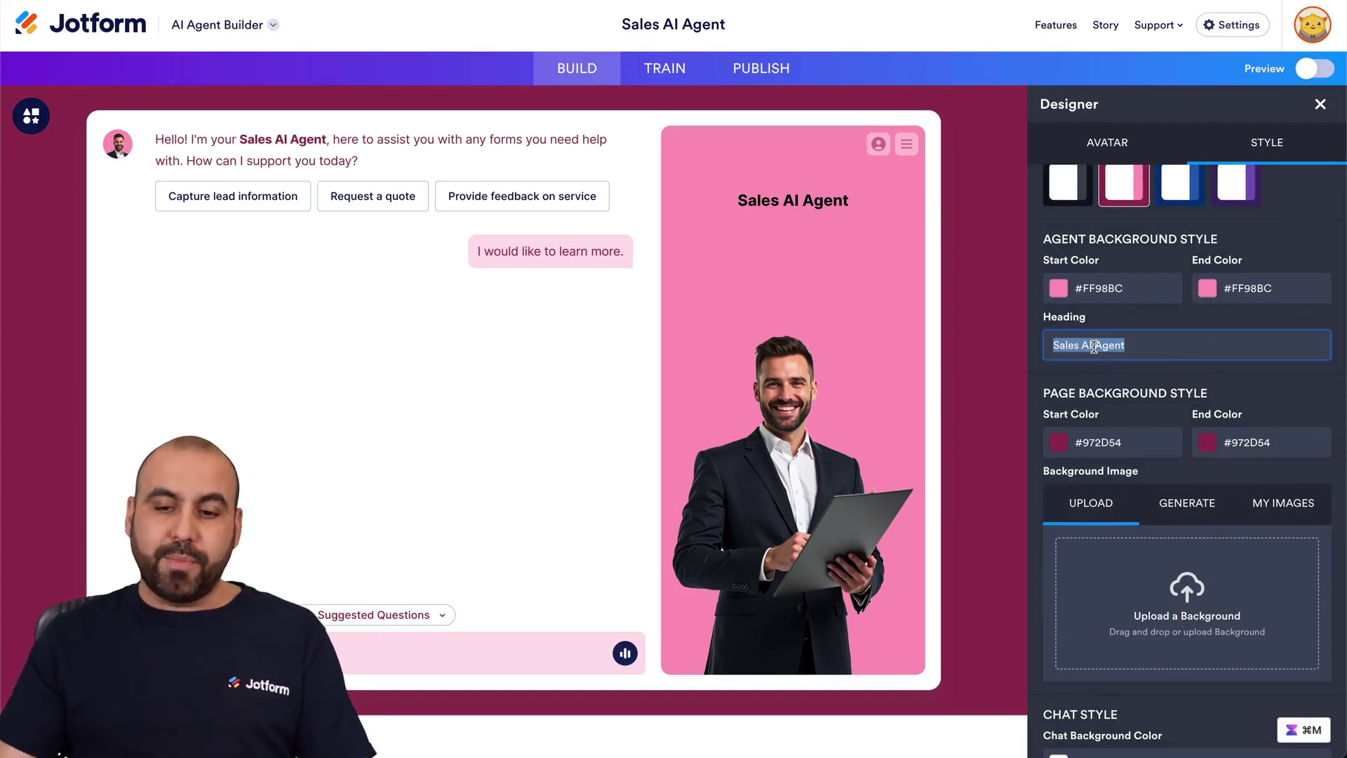
pyautogui.scroll(-4, 1156, 387)
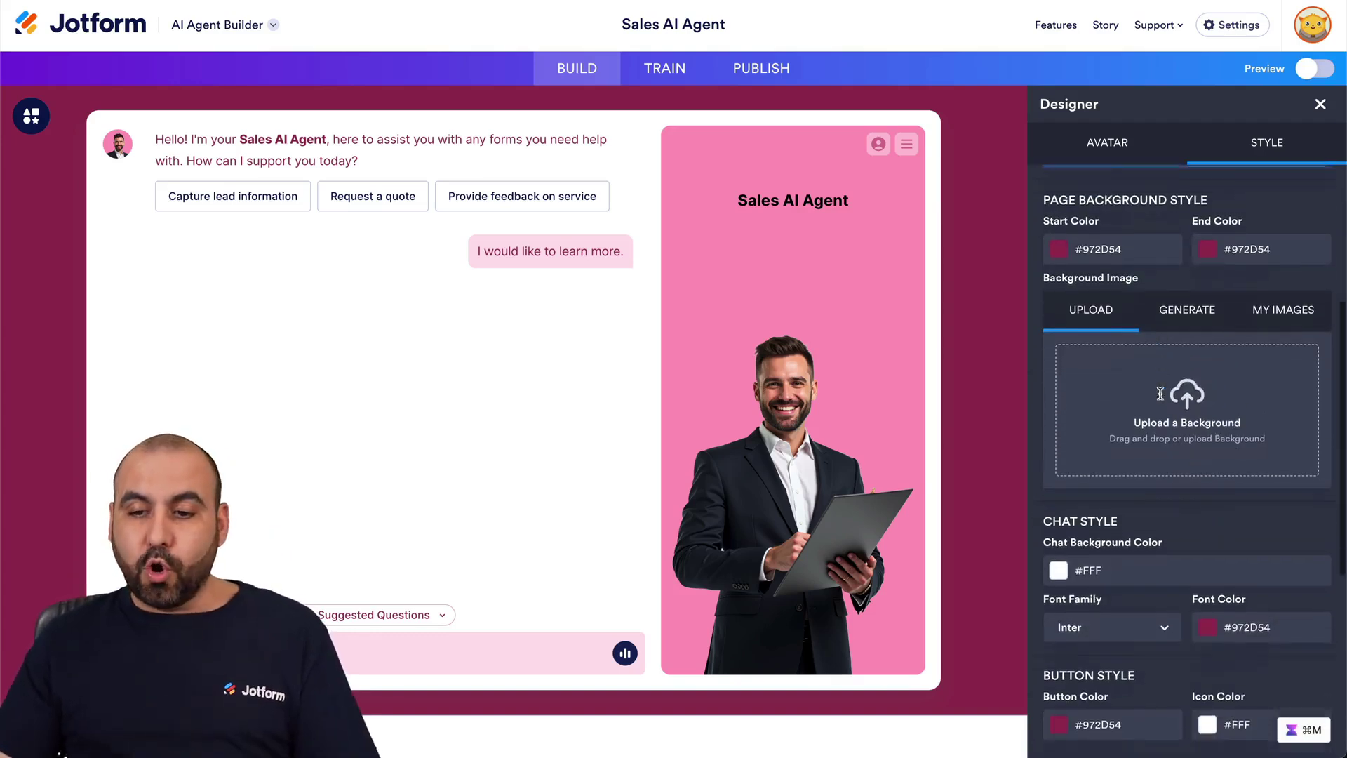
pyautogui.click(1184, 307)
pyautogui.click(1167, 376)
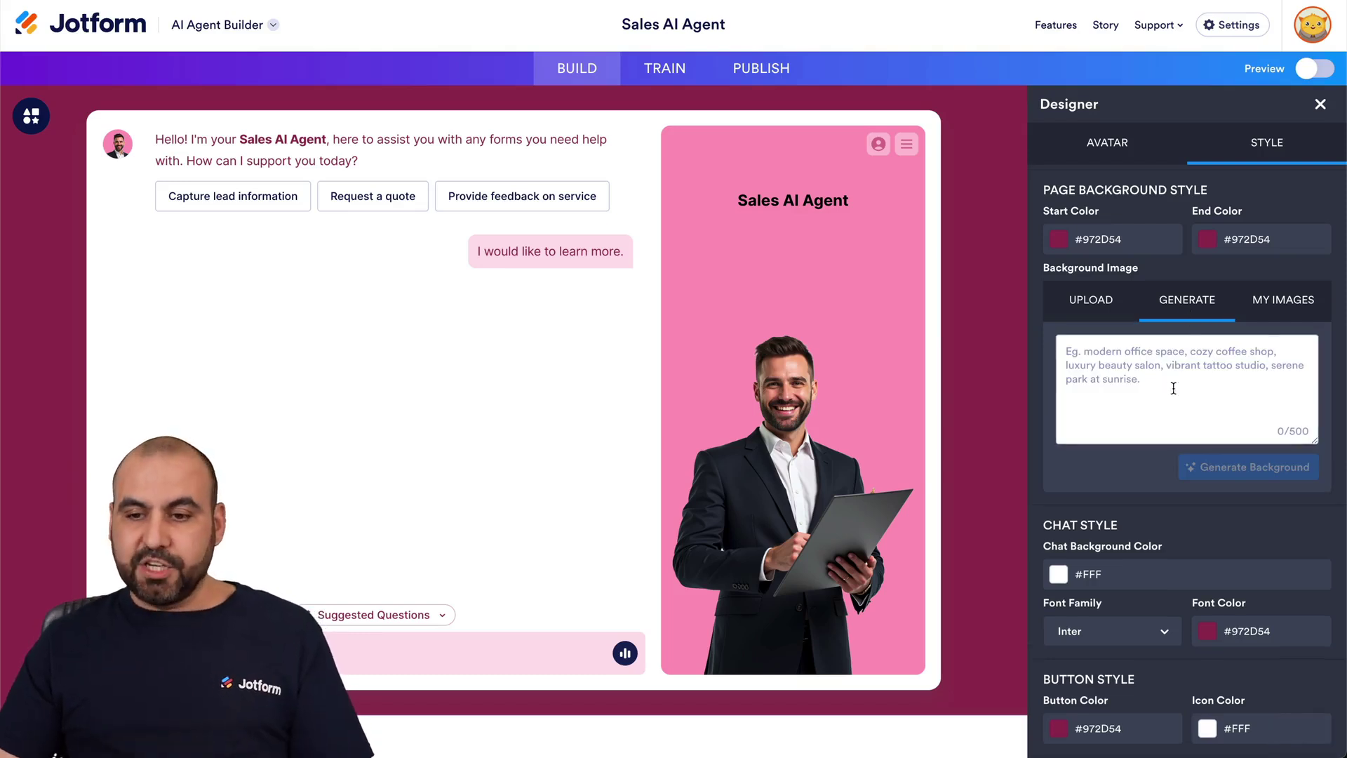
pyautogui.click(1302, 308)
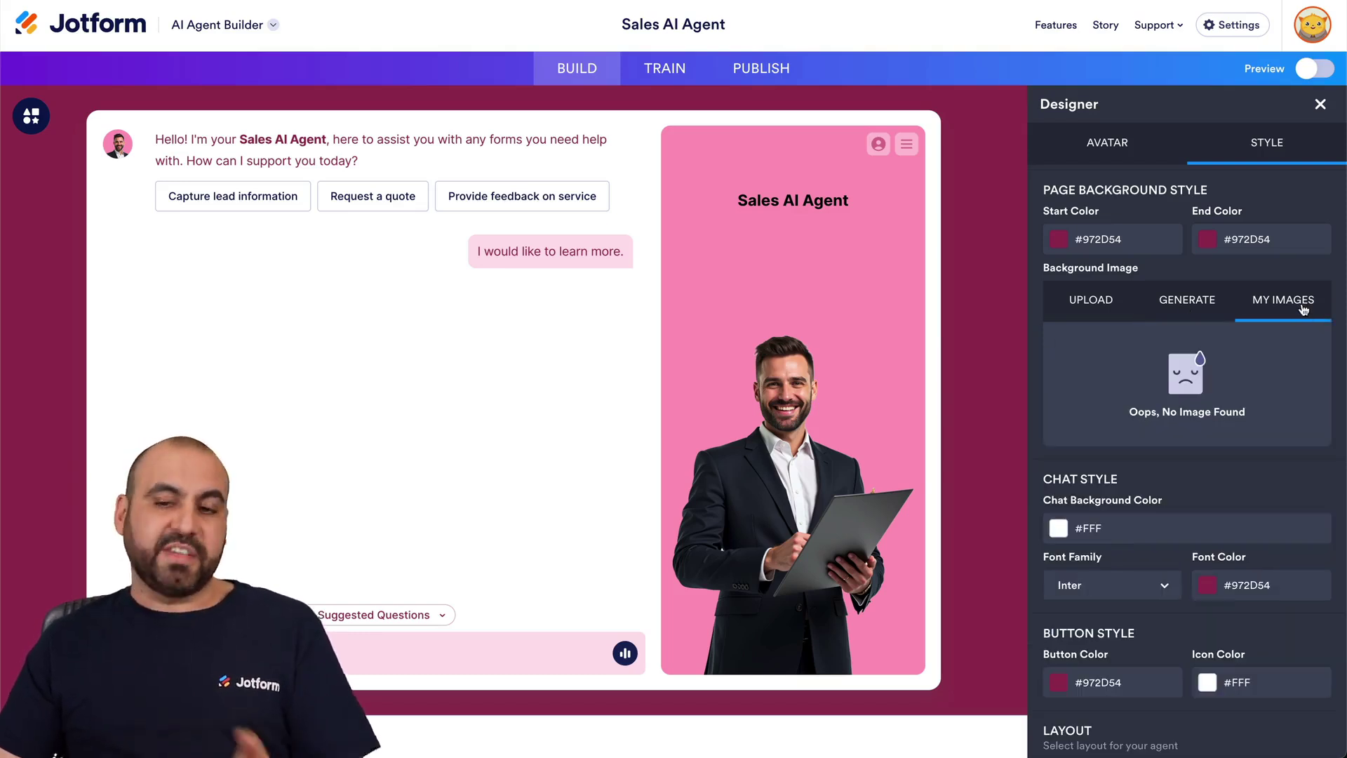
pyautogui.click(1184, 307)
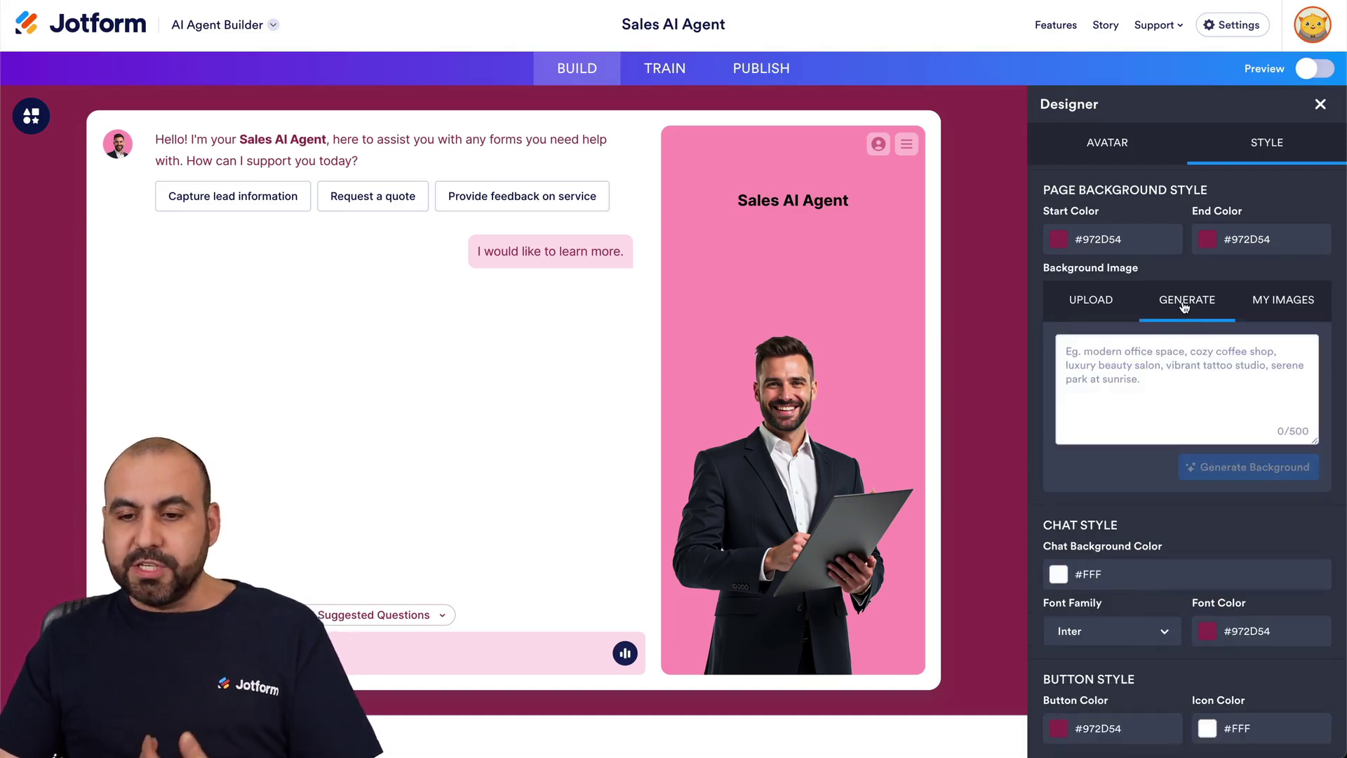
pyautogui.click(1140, 366)
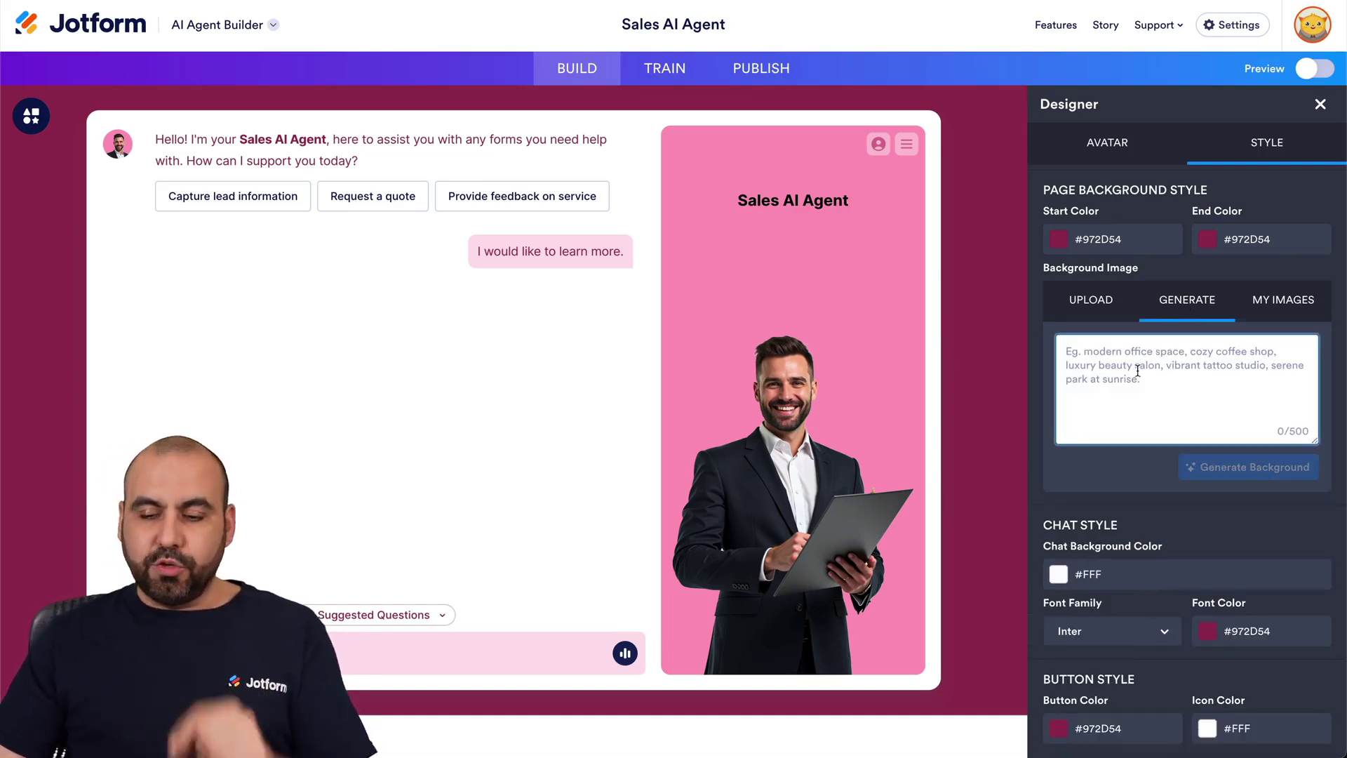
pyautogui.scroll(-5, 1135, 389)
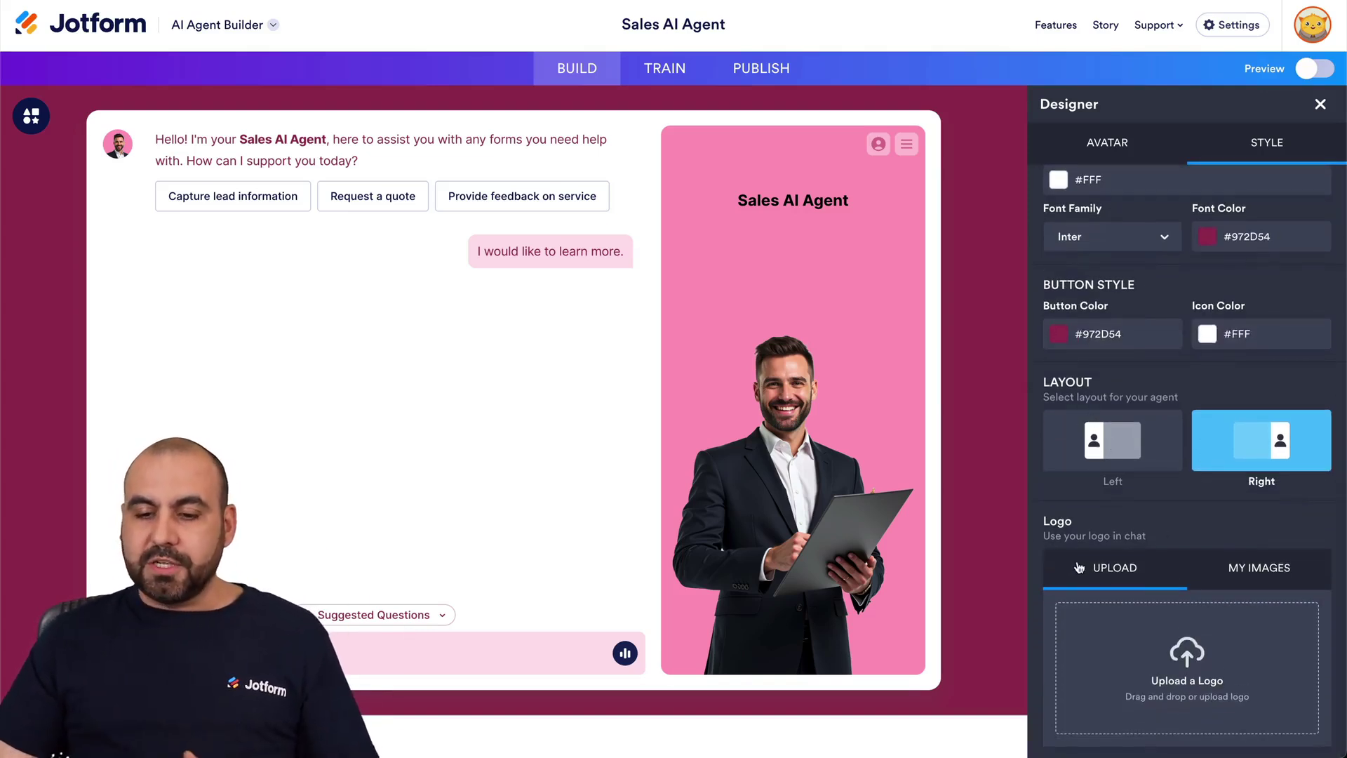
pyautogui.scroll(10, 1172, 541)
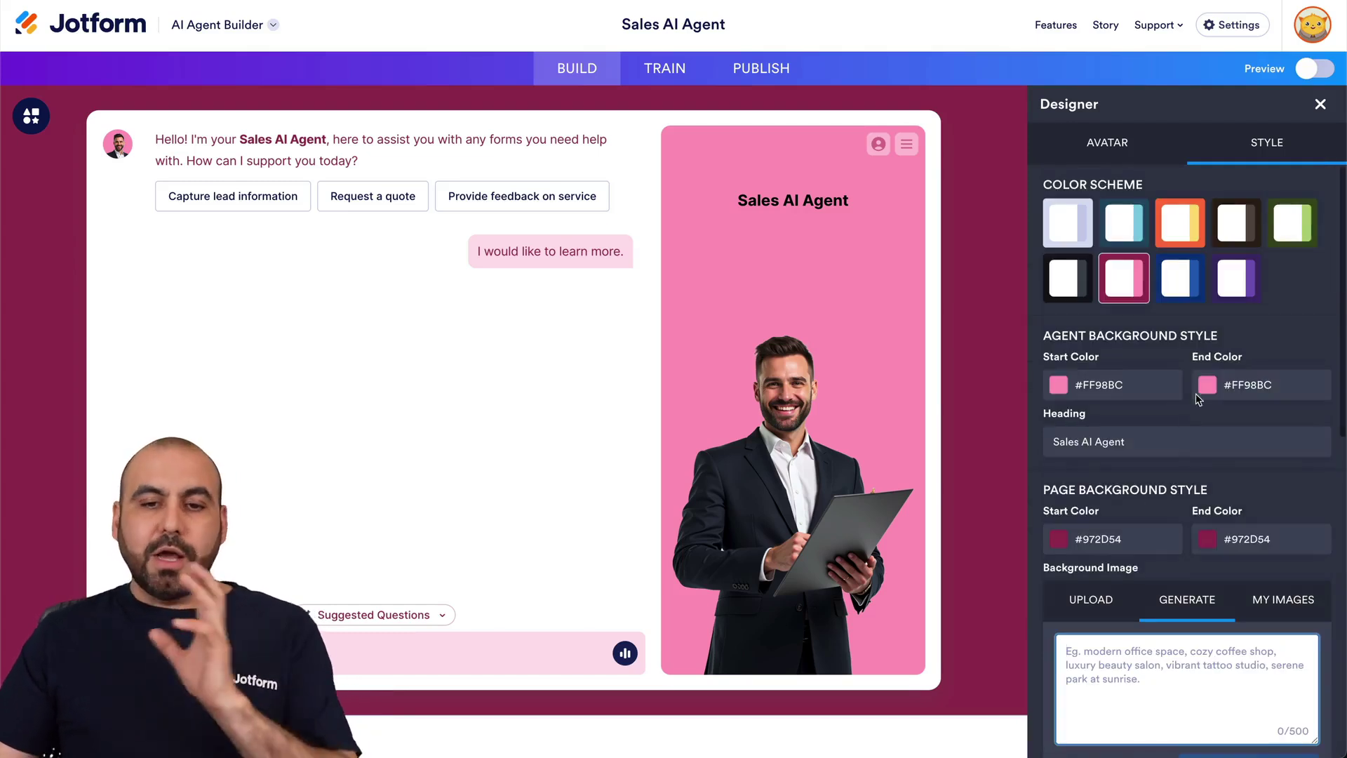
# Show the available channels and view the agent's Chatbot and Phone Agent settings
pyautogui.click(32, 116)
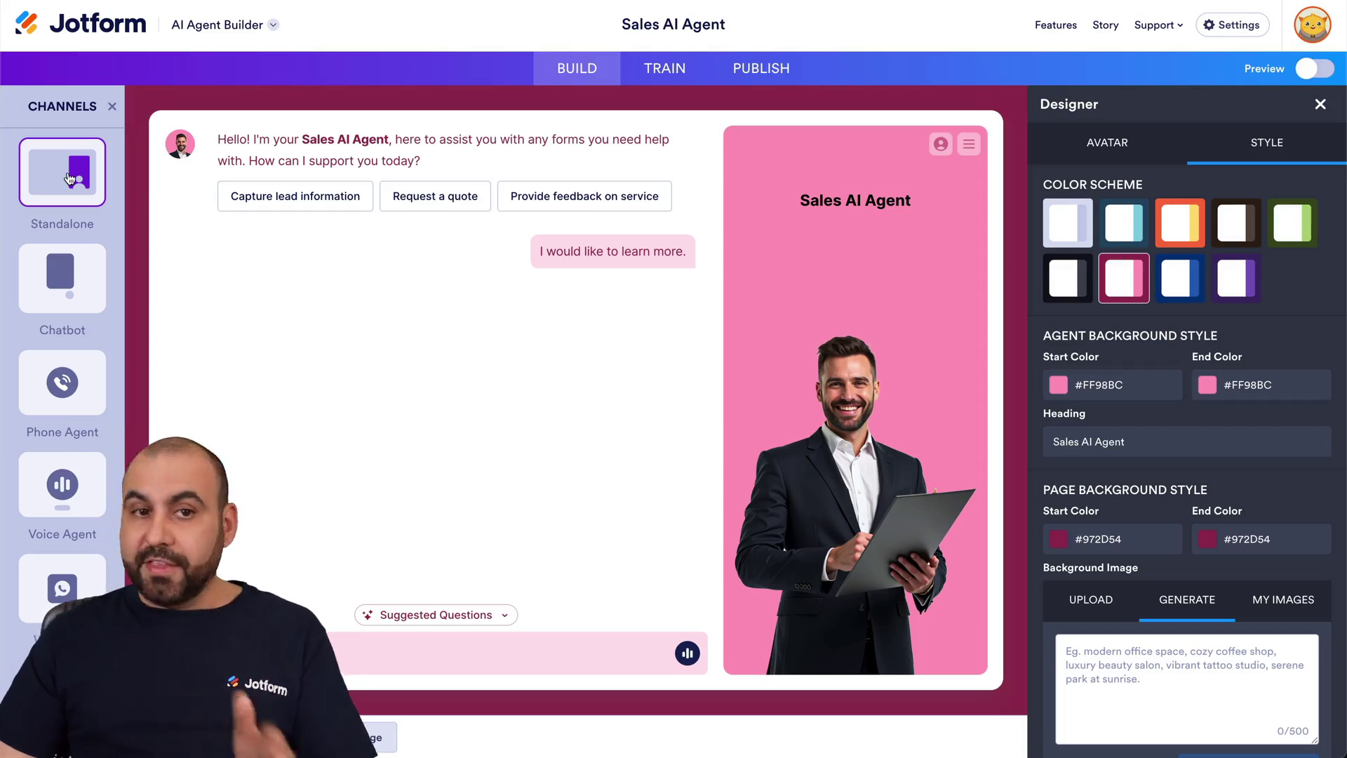
pyautogui.click(70, 288)
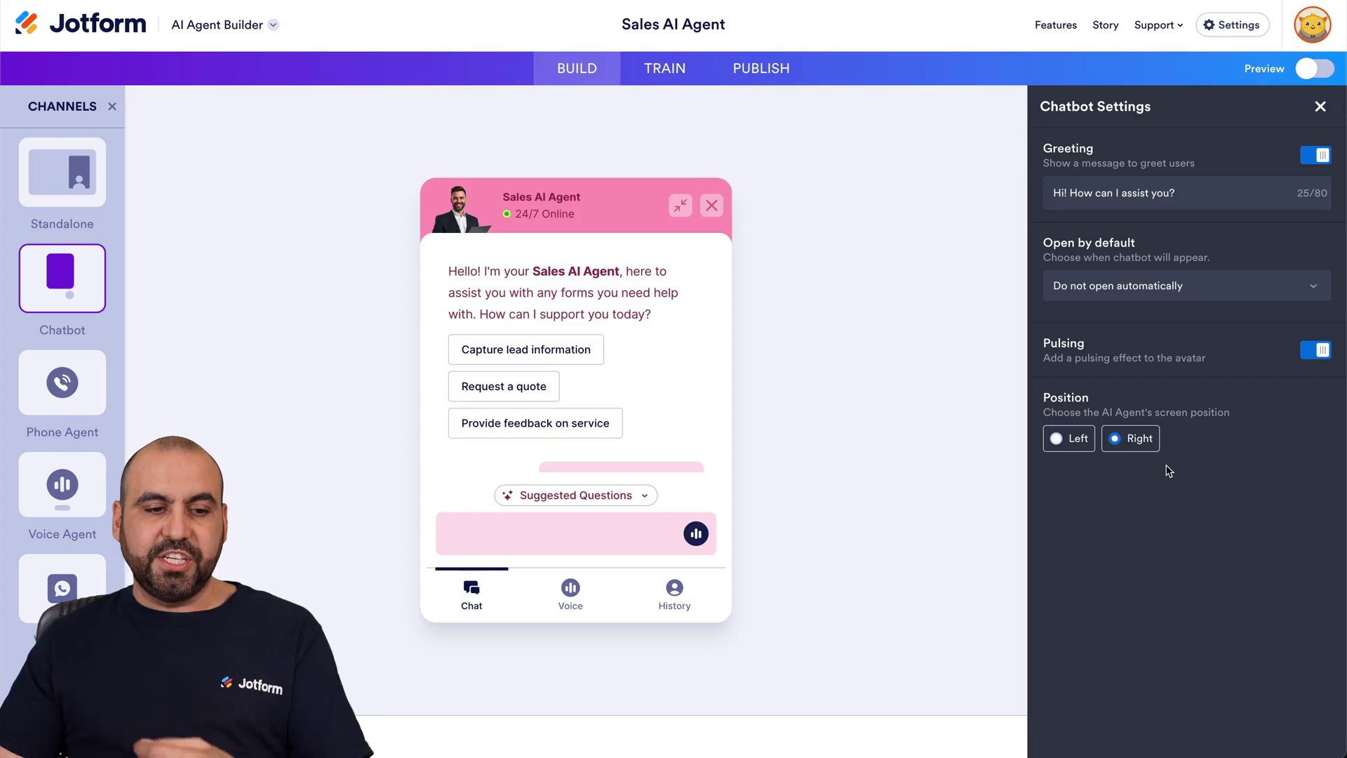
pyautogui.click(69, 399)
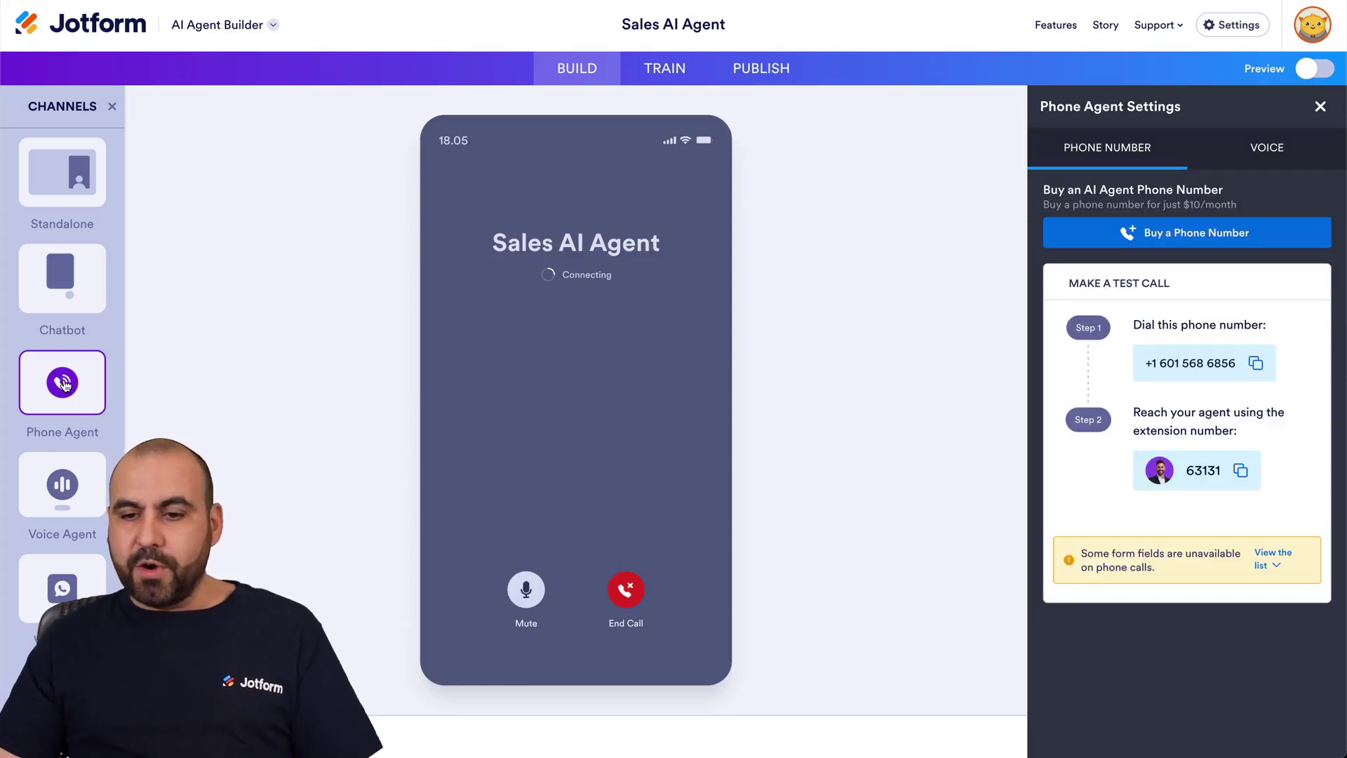
# View the Voice Agent and WhatsApp channels, return to the Standalone channel, and close the channel list
pyautogui.click(76, 505)
pyautogui.click(75, 573)
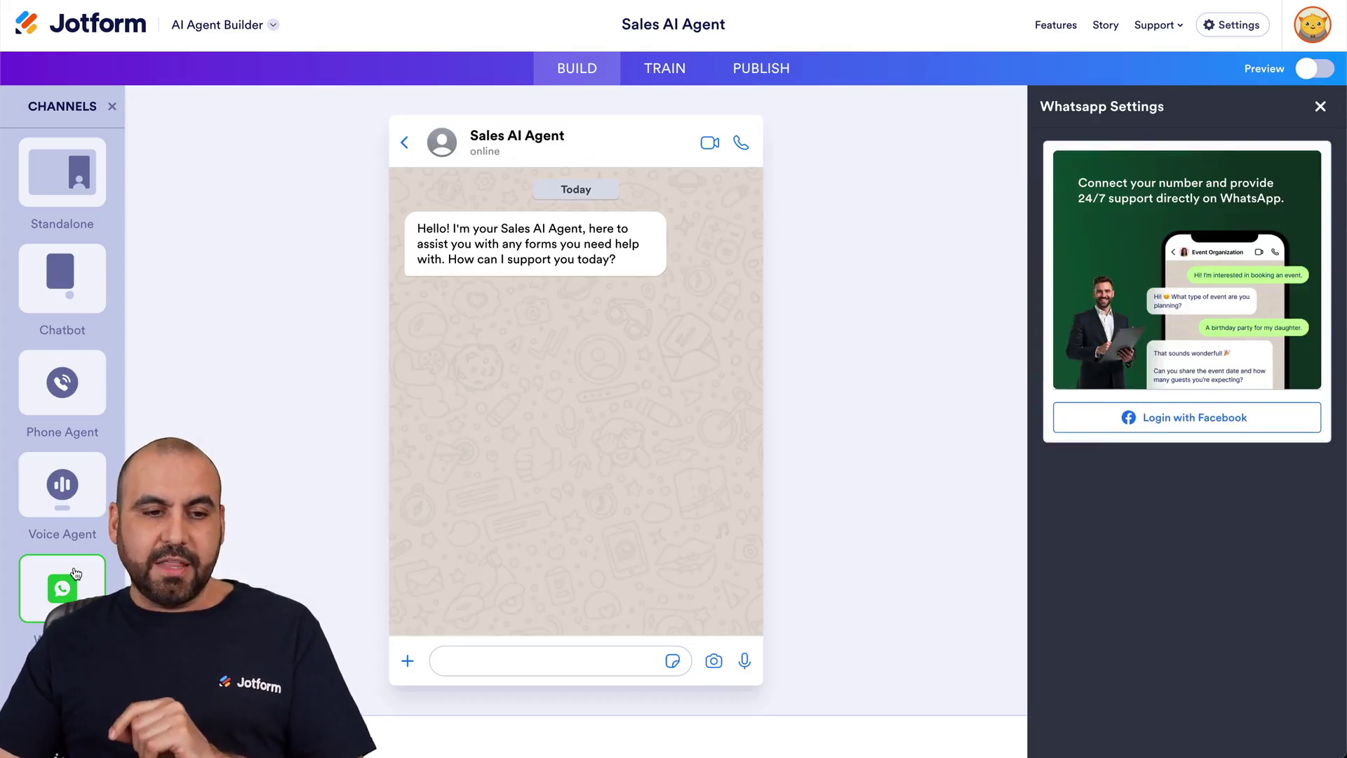
pyautogui.click(82, 162)
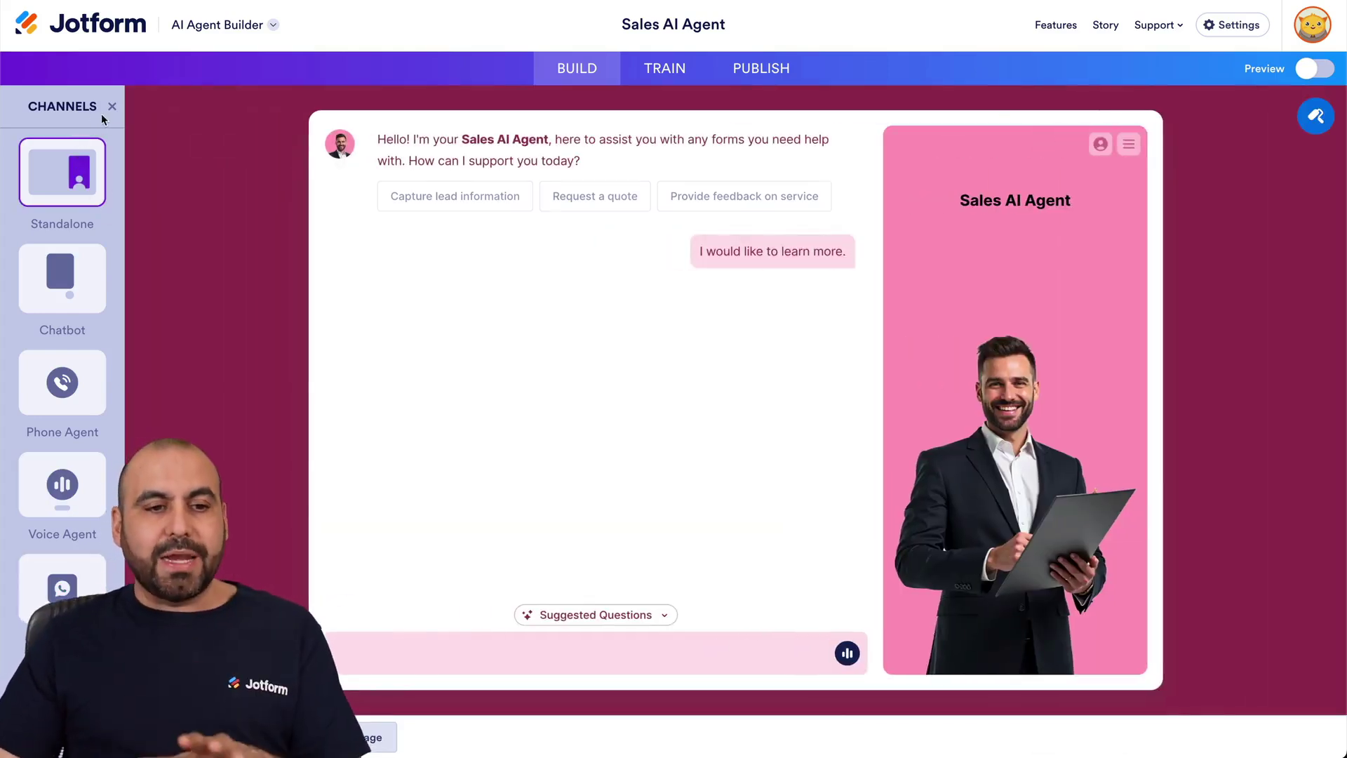
pyautogui.click(112, 106)
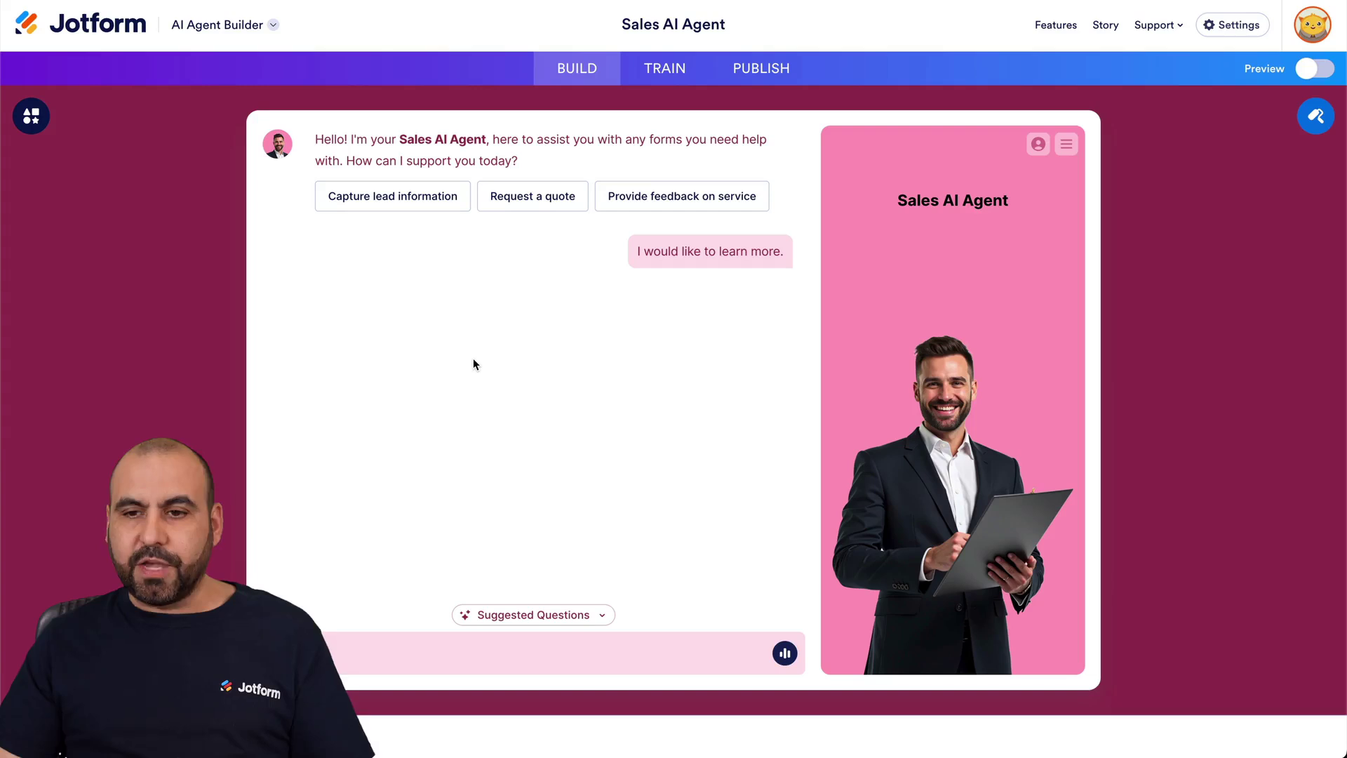
pyautogui.click(1316, 116)
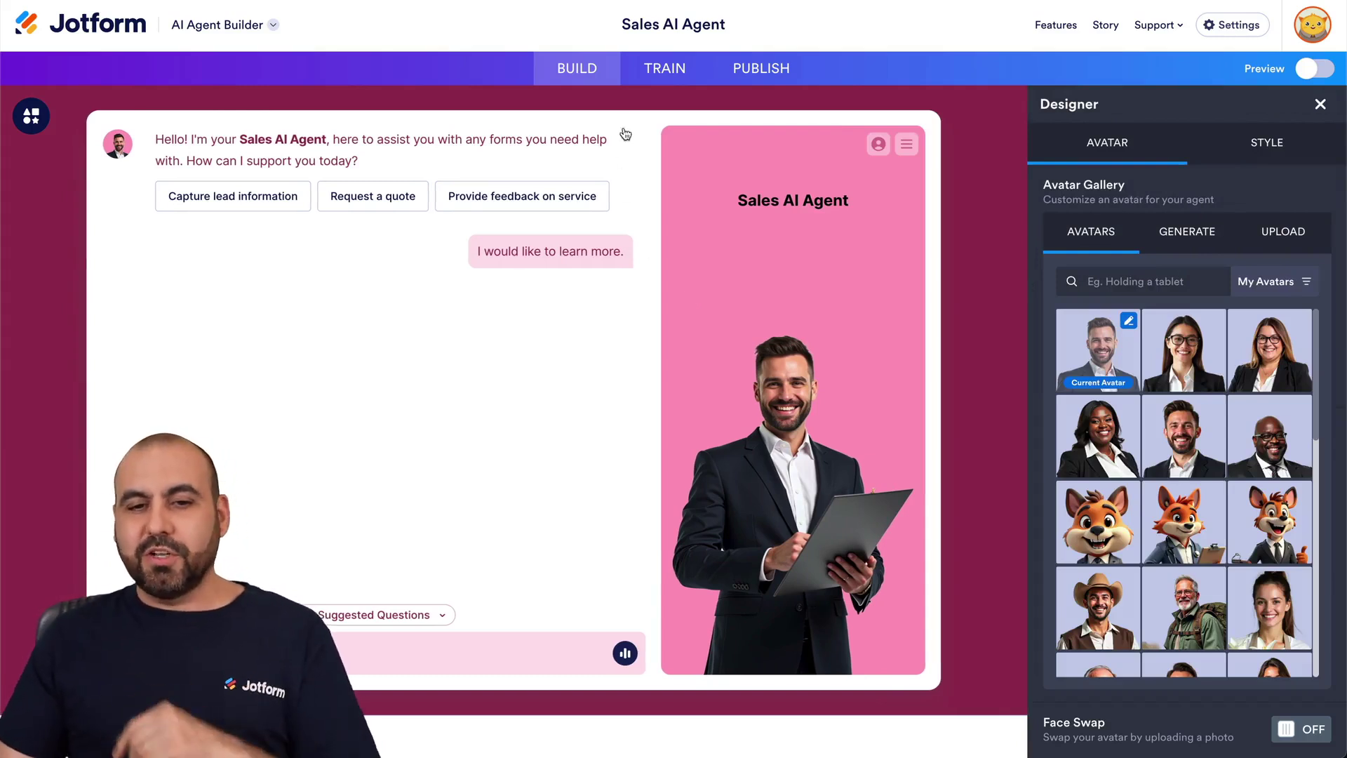
# In the AI Persona training settings, set the agent name to Helpy
pyautogui.click(656, 73)
pyautogui.click(233, 132)
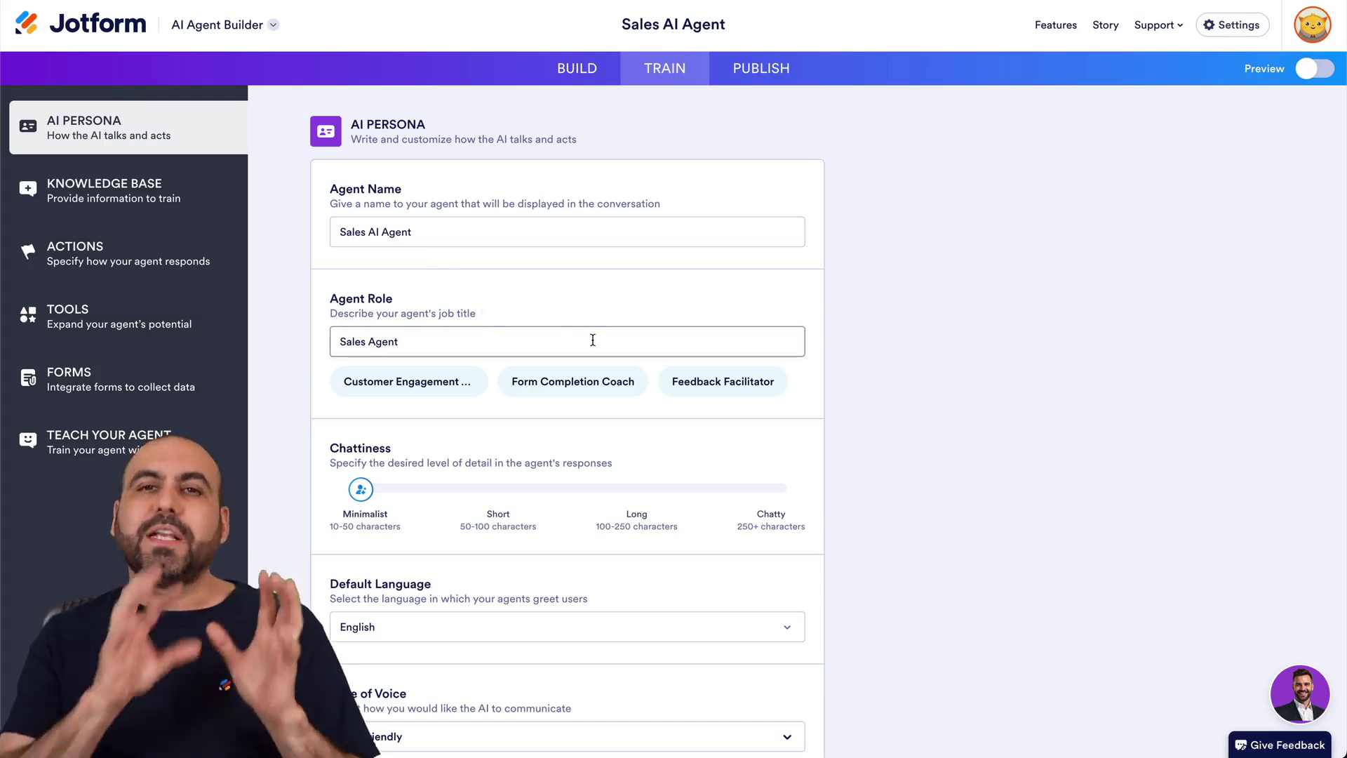
pyautogui.tripleClick(412, 234)
pyautogui.write('Helpy')
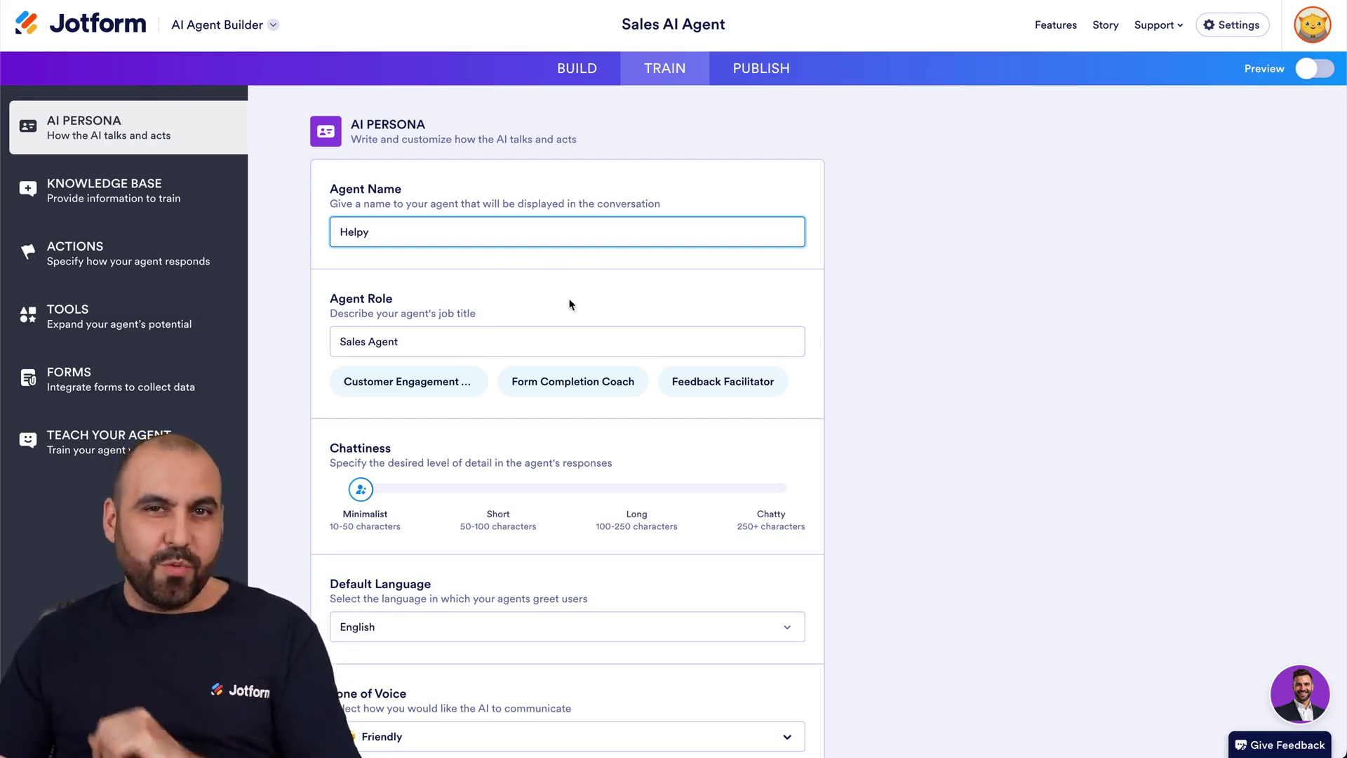
# Keep the agent role as Sales Agent and set the chattiness level to Short
pyautogui.scroll(-1, 569, 303)
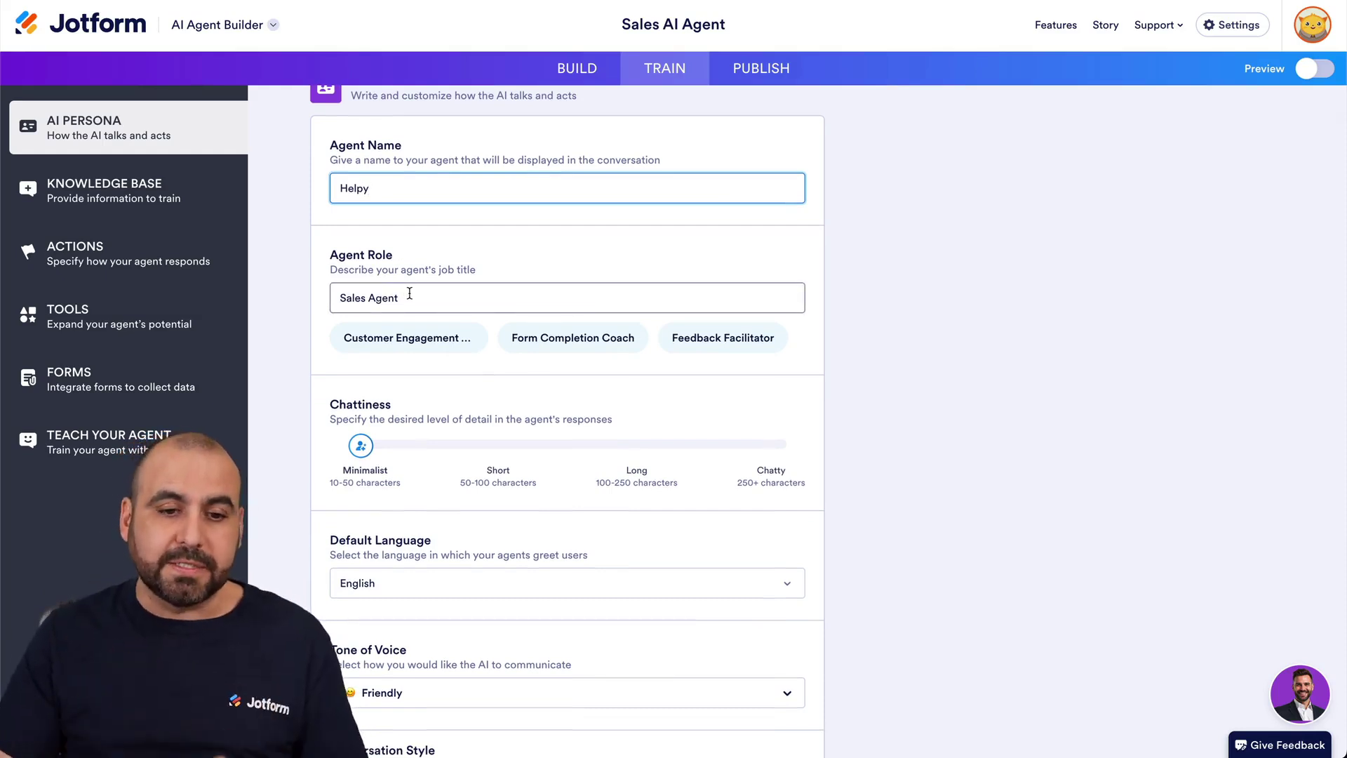
pyautogui.click(345, 303)
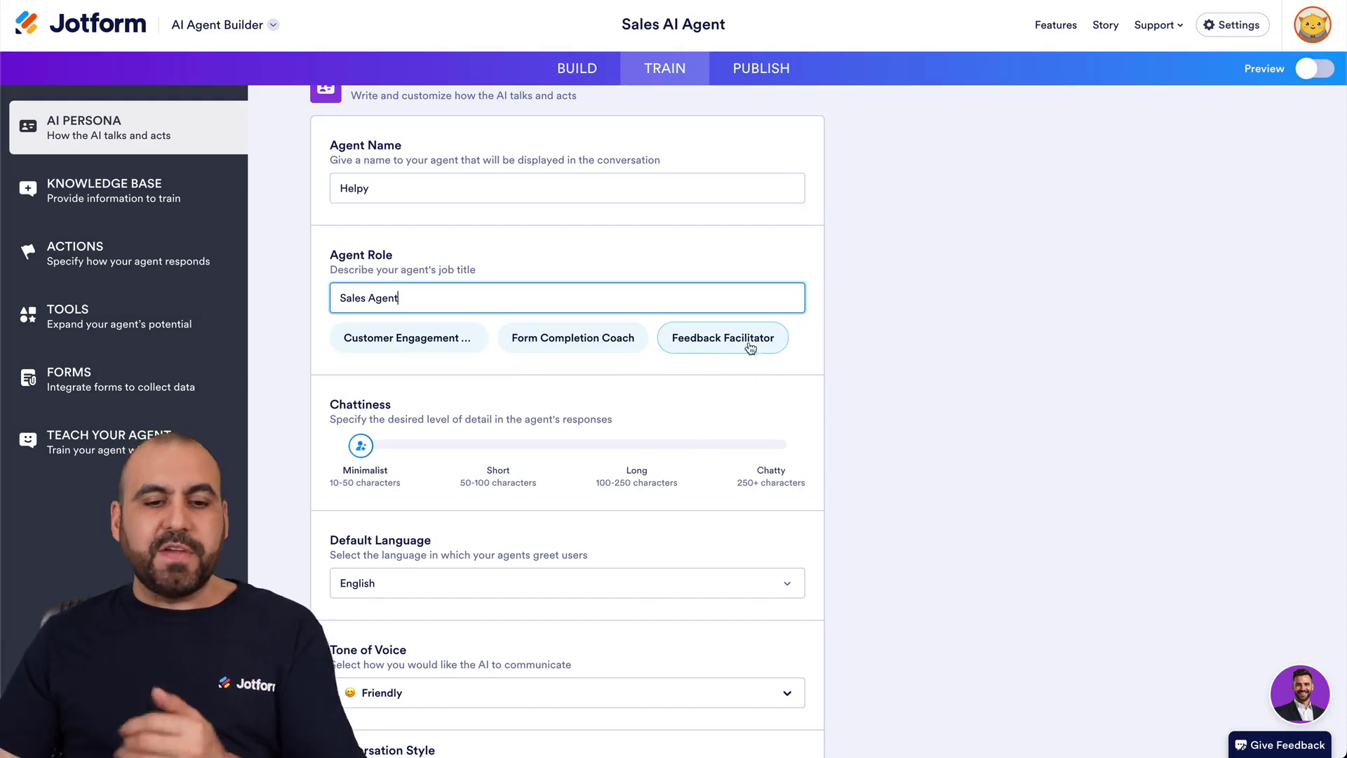
pyautogui.scroll(-1, 537, 391)
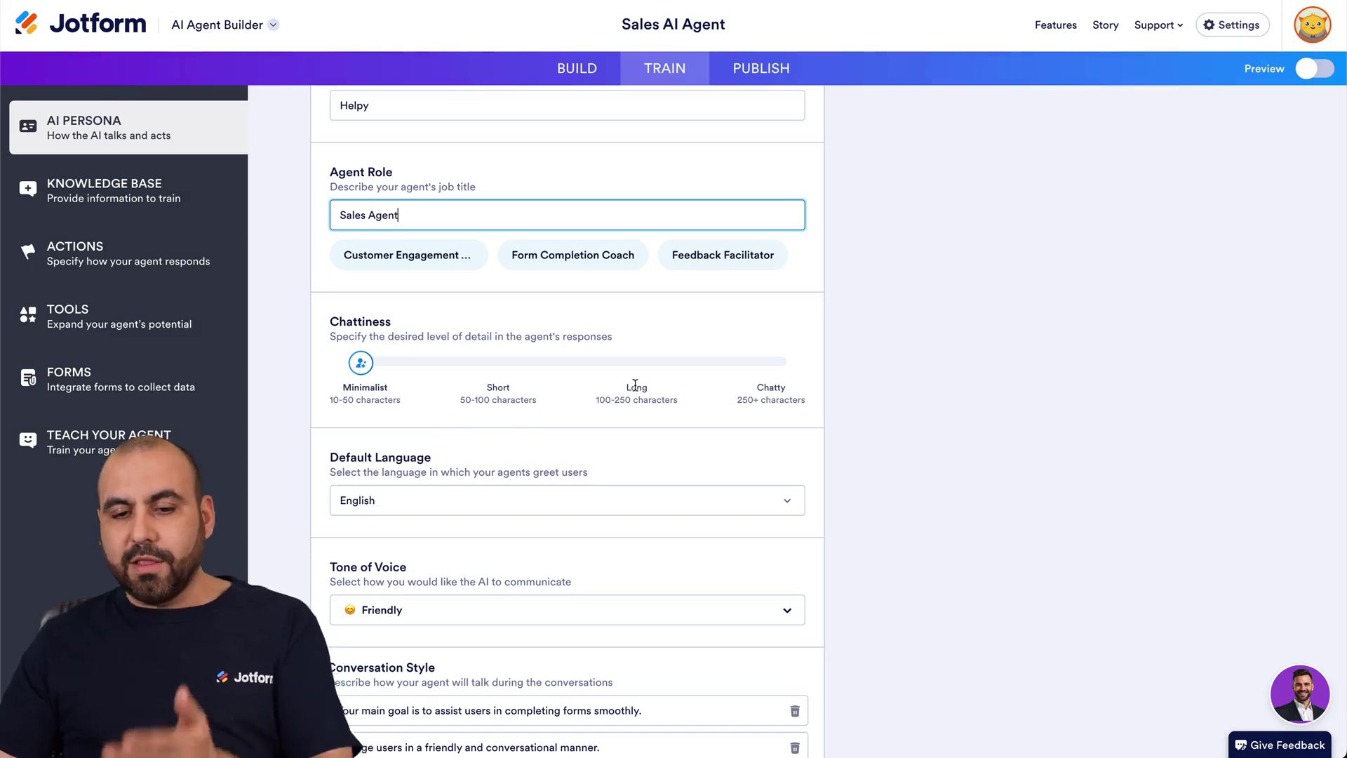
pyautogui.click(497, 363)
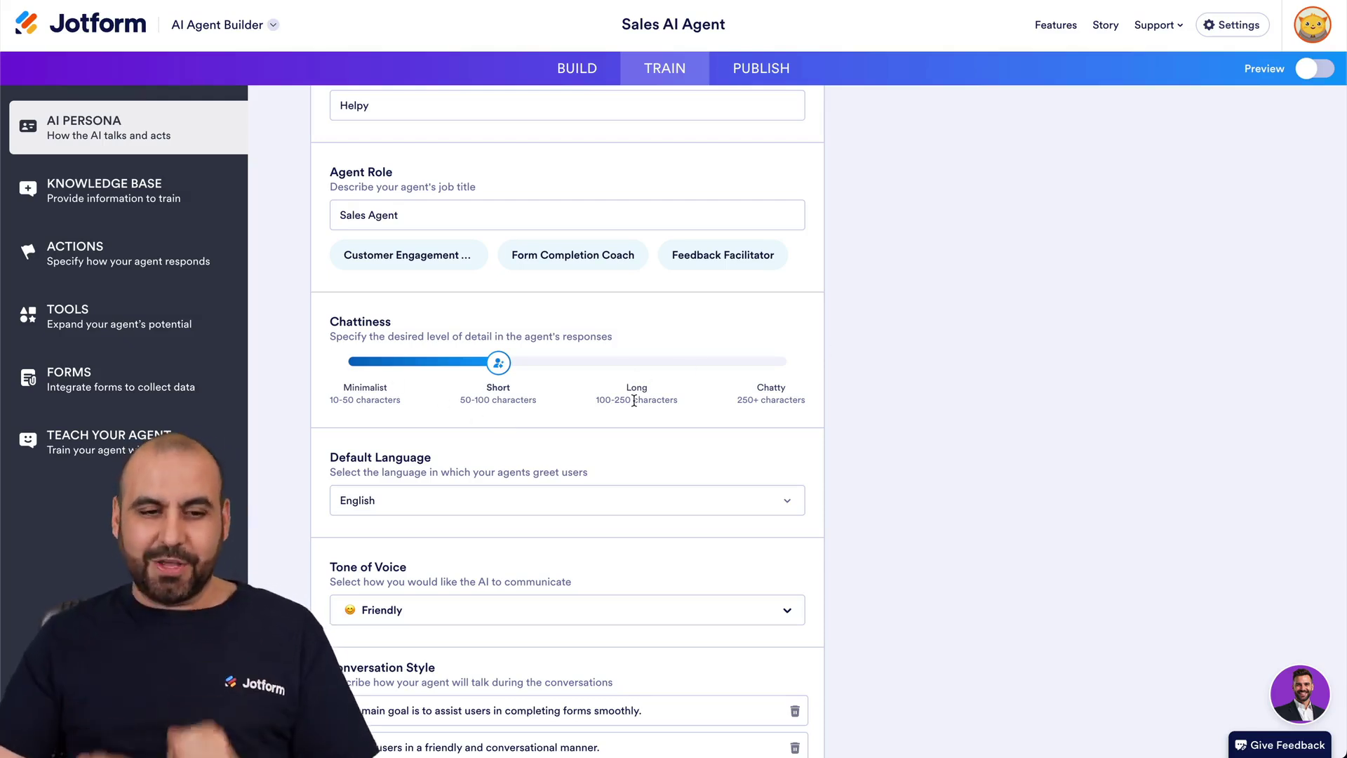
# Look through the available default languages for the agent's greeting and keep English
pyautogui.scroll(-3, 634, 400)
pyautogui.click(490, 349)
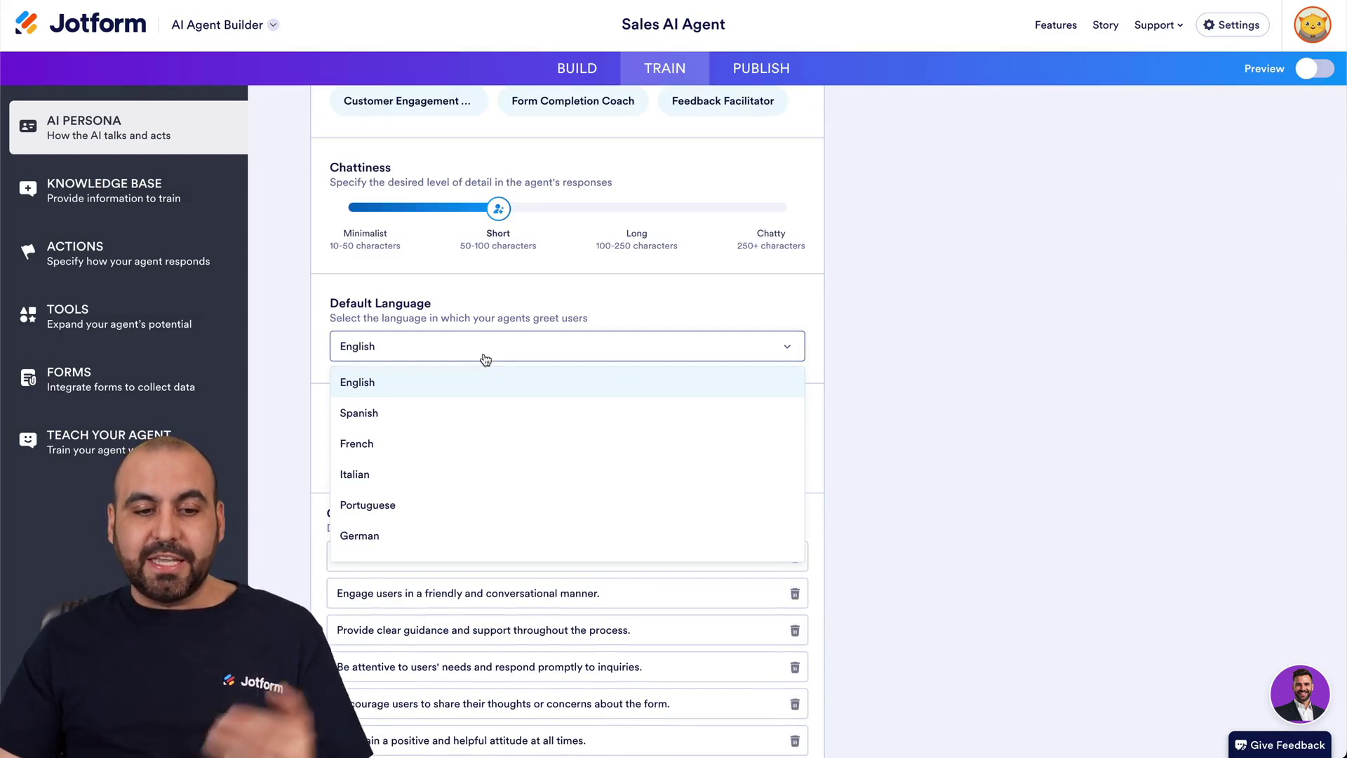
pyautogui.scroll(-3, 457, 388)
pyautogui.scroll(-3, 457, 388)
pyautogui.scroll(6, 453, 388)
pyautogui.click(446, 388)
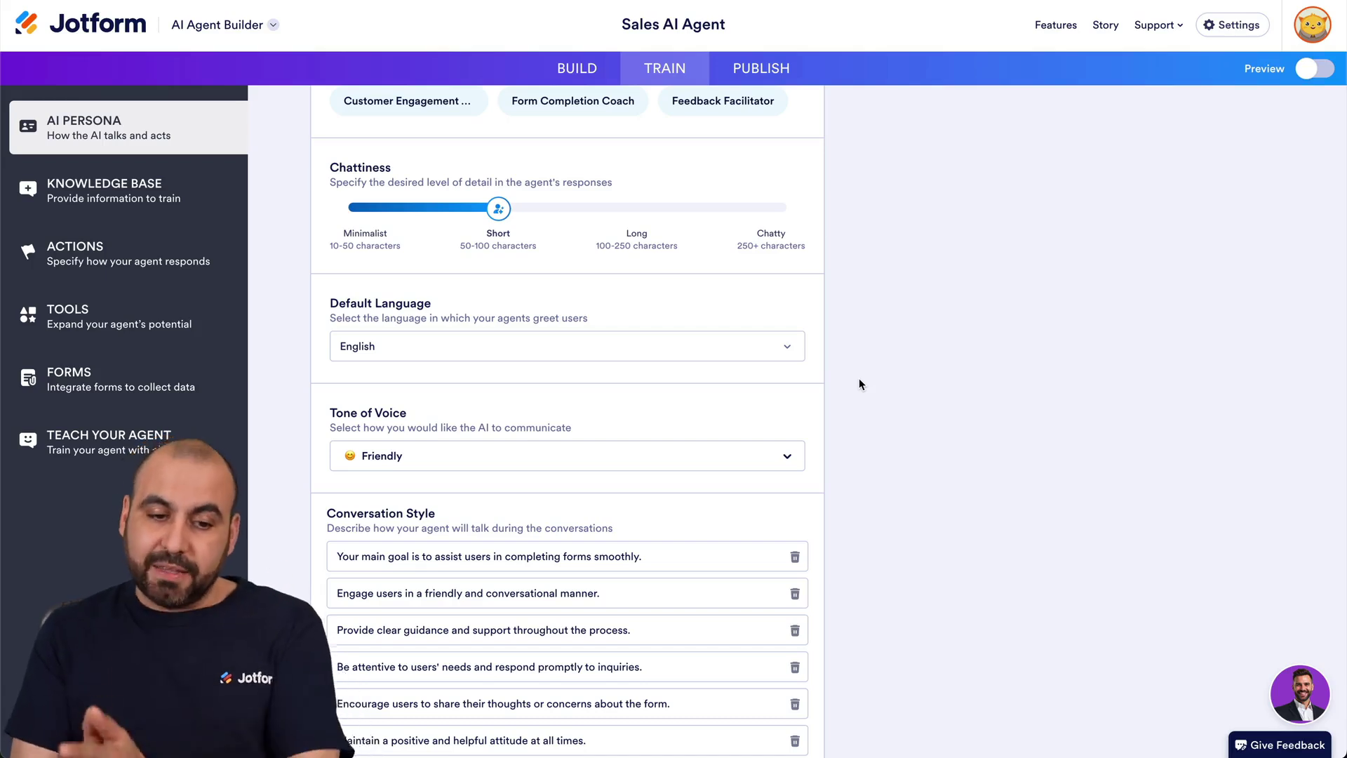
# View the available tones of voice for the agent and keep Friendly
pyautogui.scroll(-2, 801, 395)
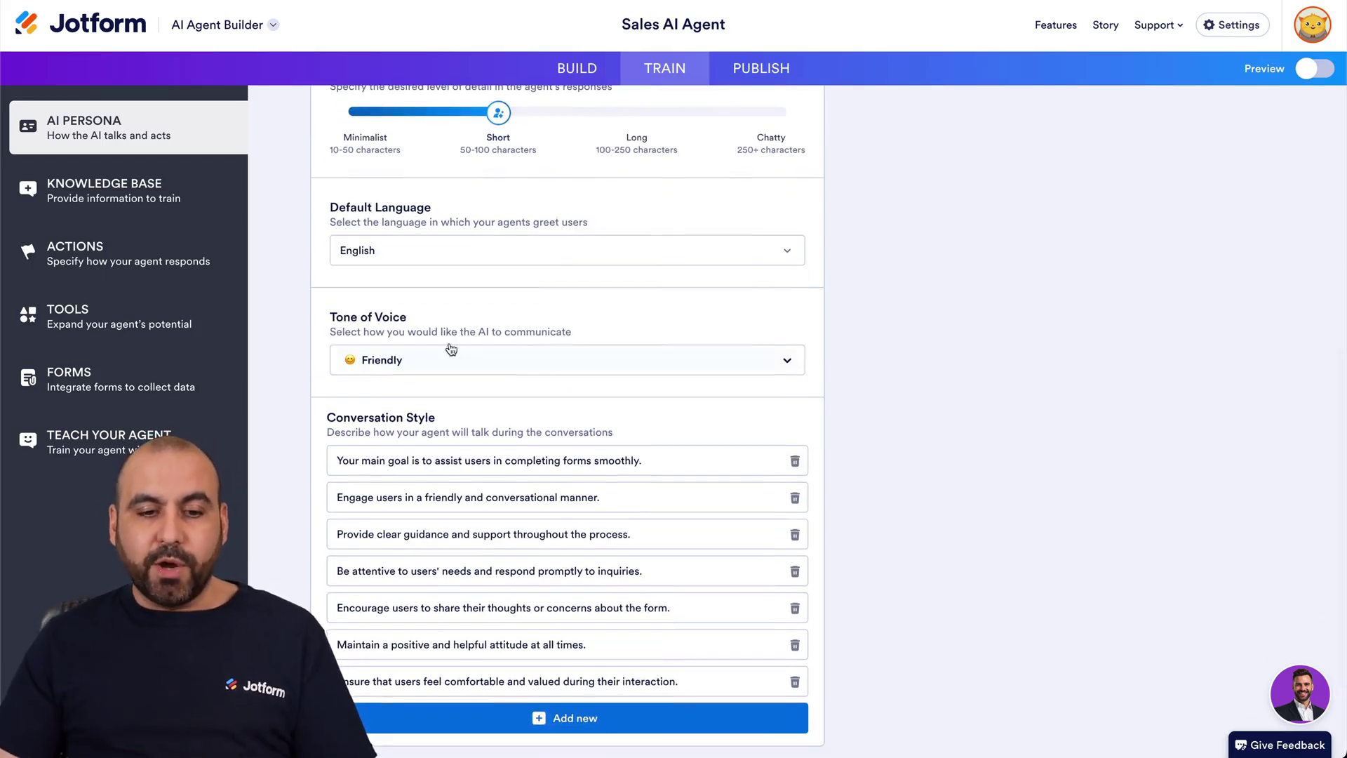
pyautogui.click(481, 356)
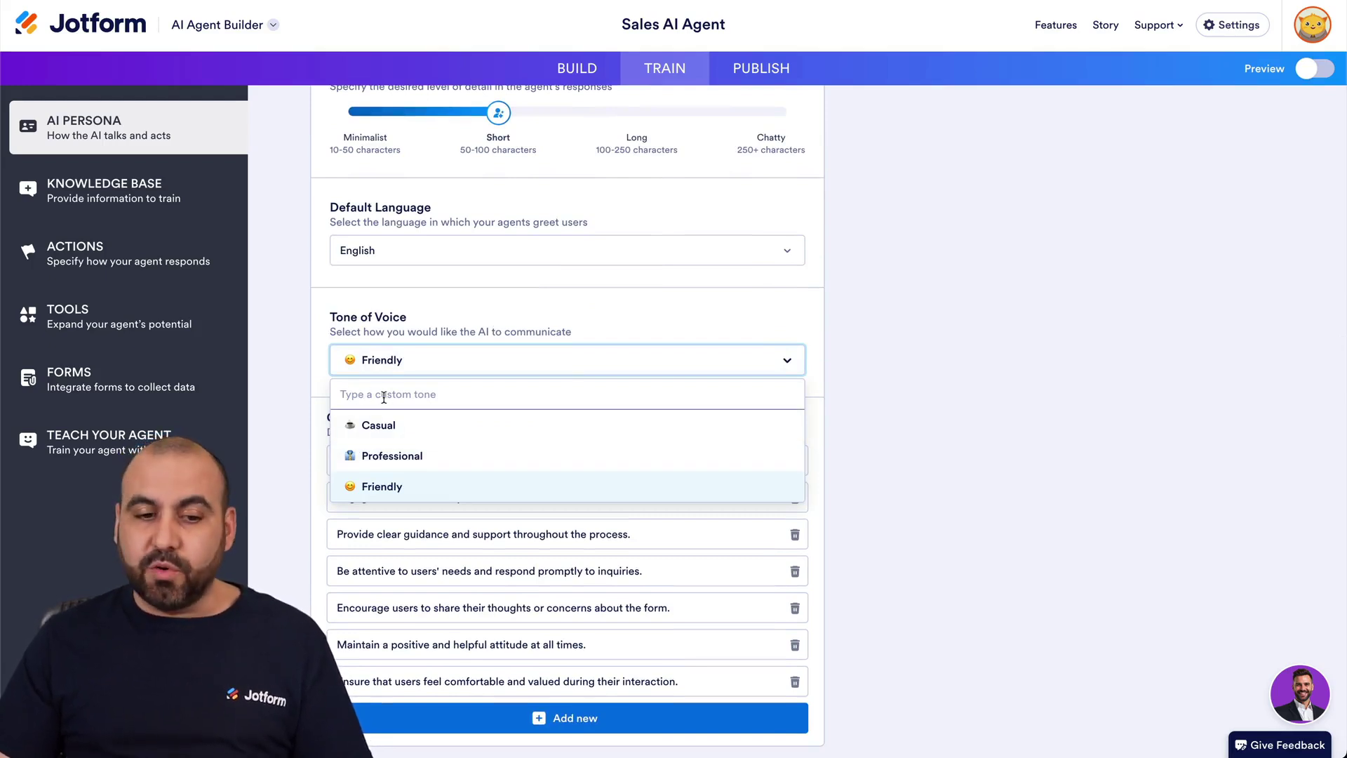
pyautogui.click(797, 327)
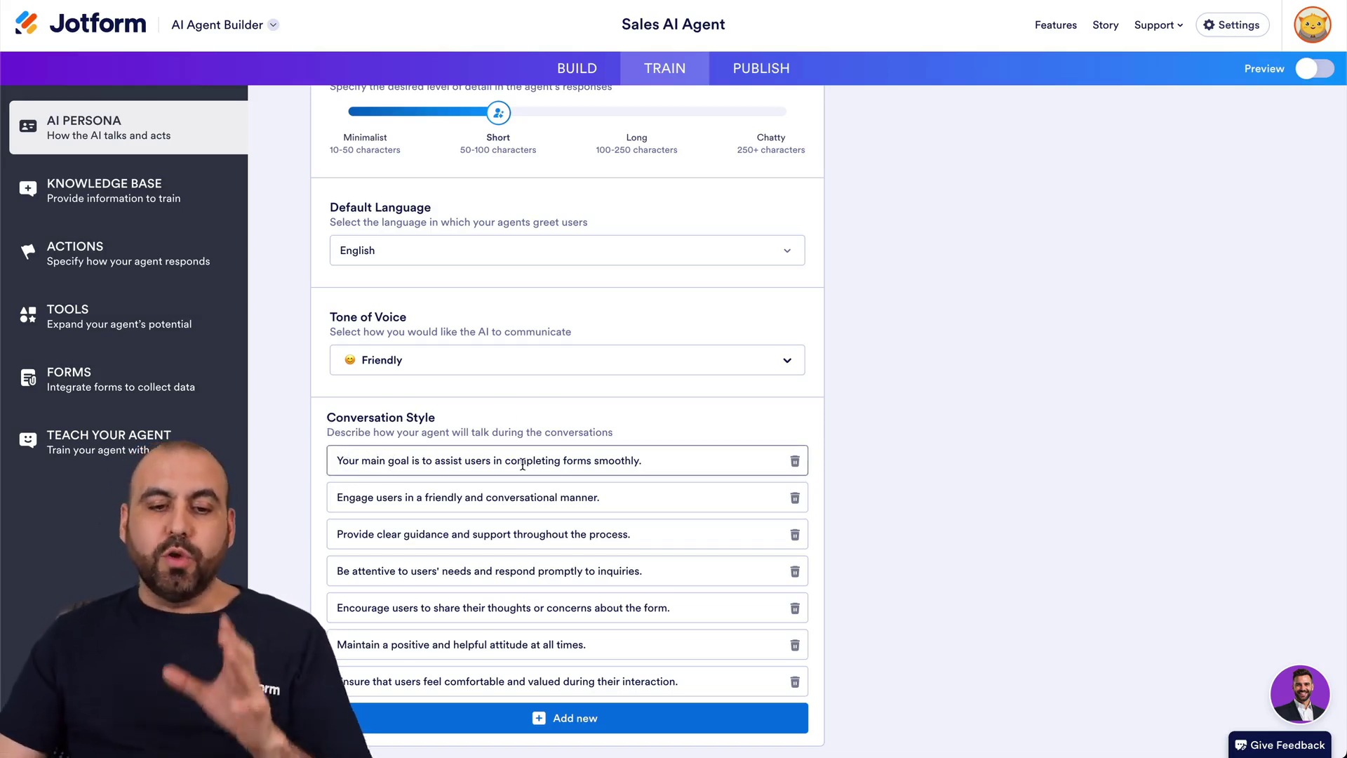
# Add a blank conversation style instruction and remove it again, leaving the existing instructions as they are
pyautogui.click(654, 459)
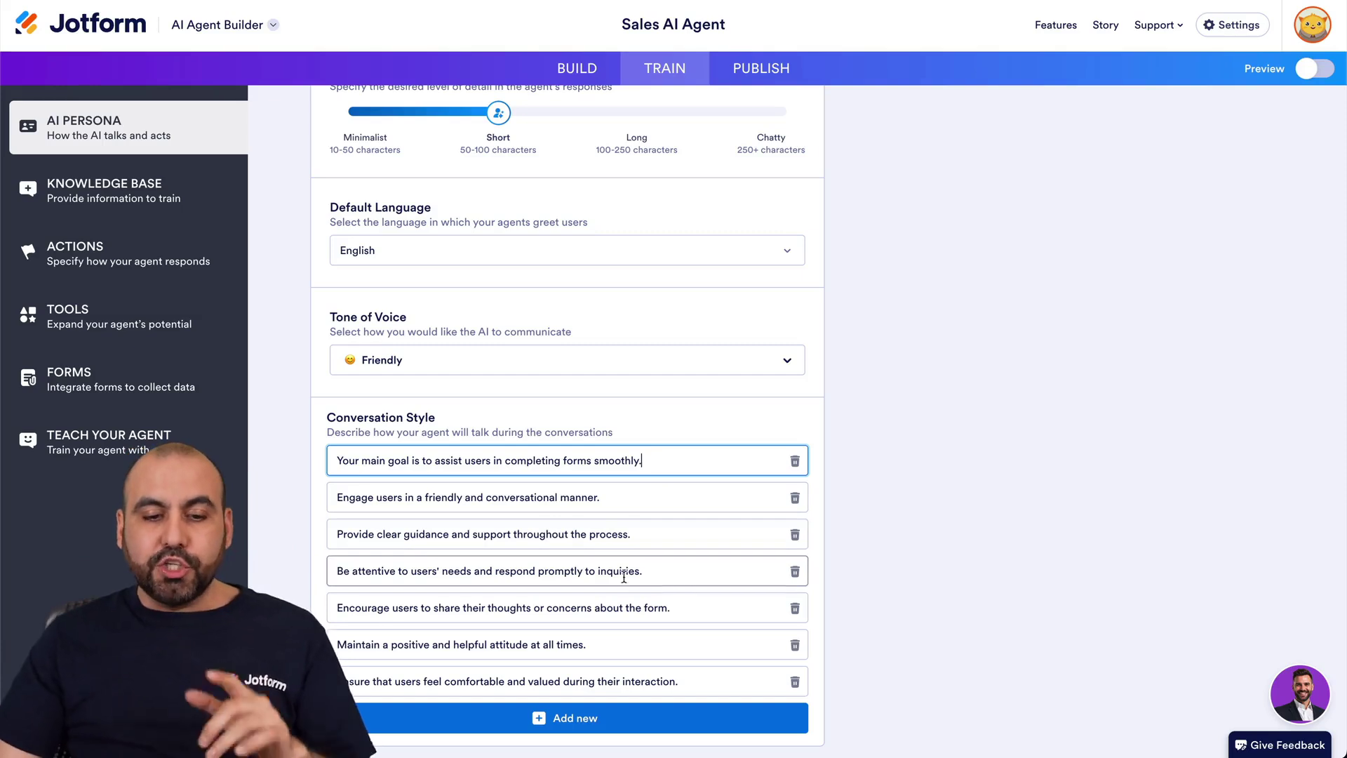
pyautogui.click(571, 717)
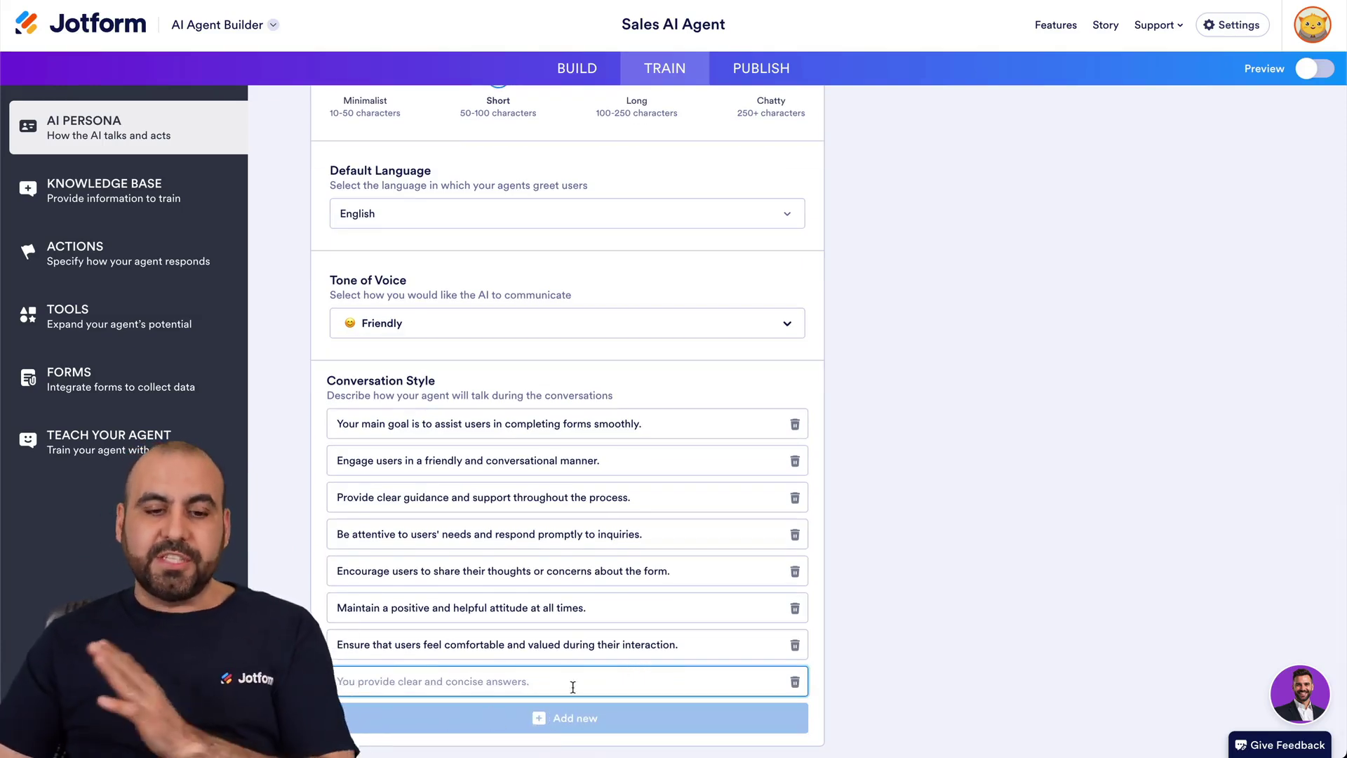
pyautogui.click(794, 682)
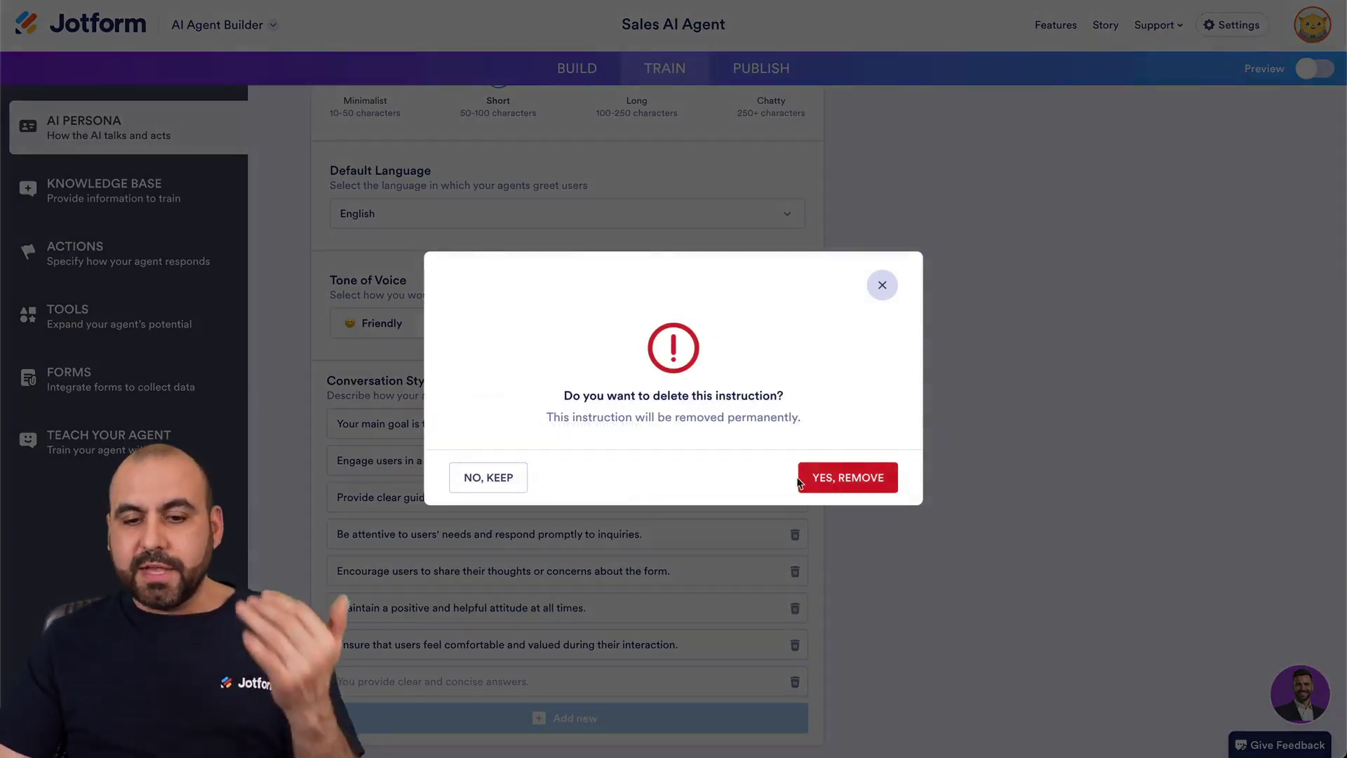
pyautogui.click(849, 478)
pyautogui.moveTo(593, 566); pyautogui.dragTo(411, 569)
pyautogui.click(472, 568)
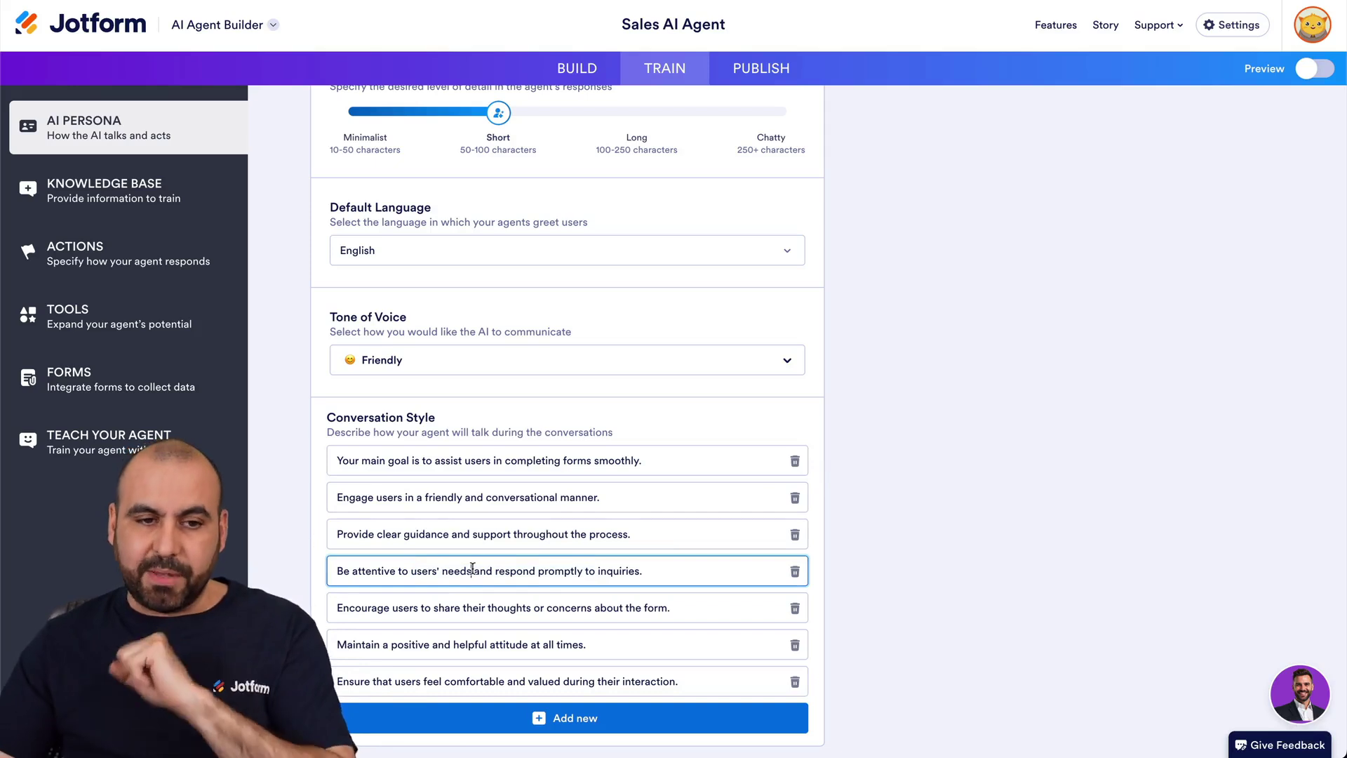
pyautogui.scroll(5, 472, 568)
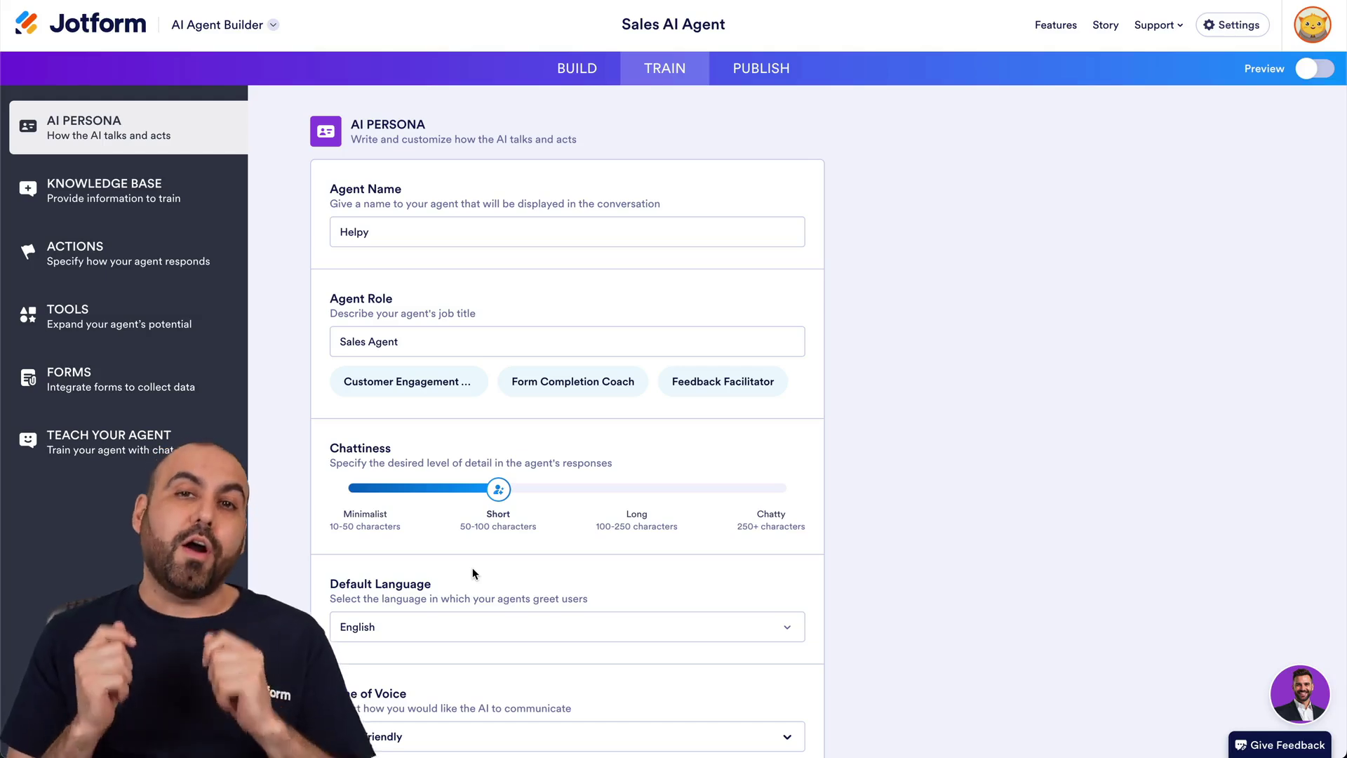
# Examine the existing knowledge base entries, the source types for new knowledge, and the free-text knowledge form
pyautogui.click(79, 205)
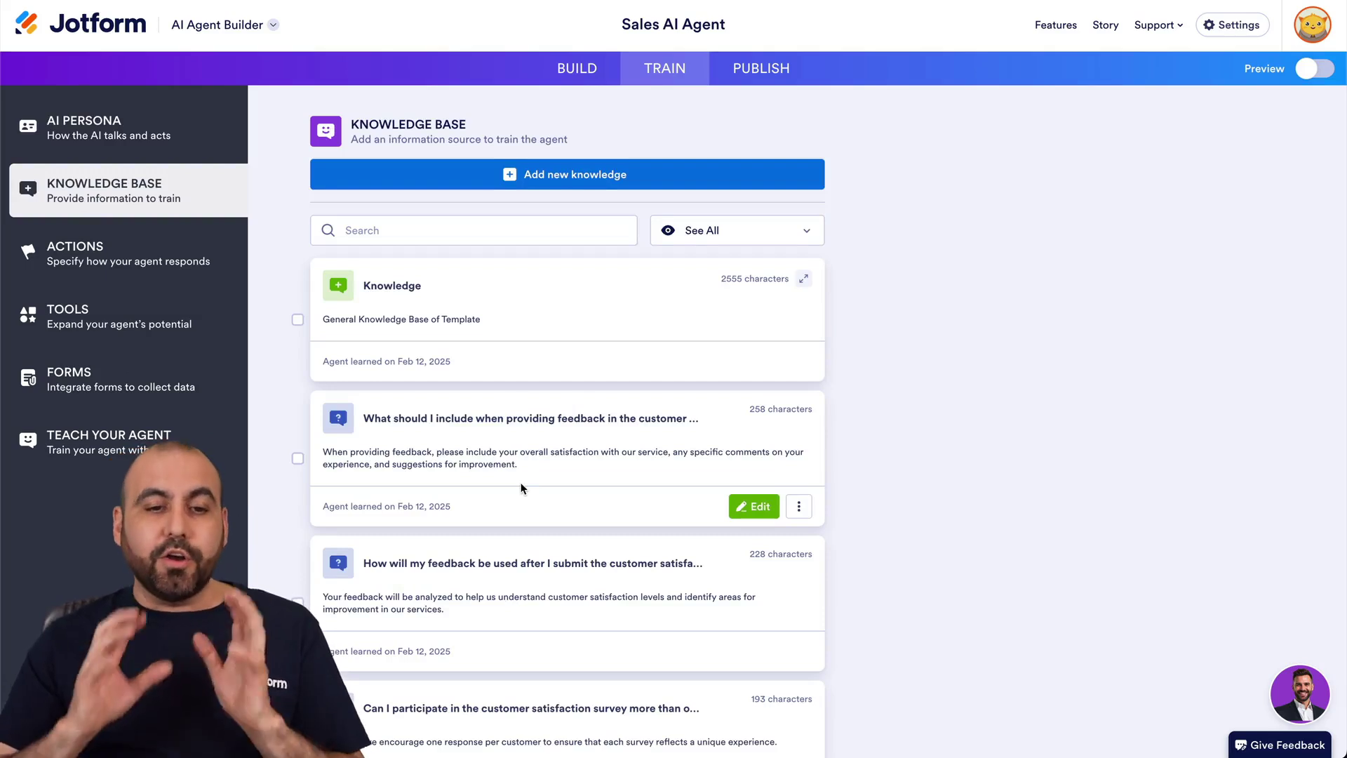
pyautogui.scroll(-1, 520, 488)
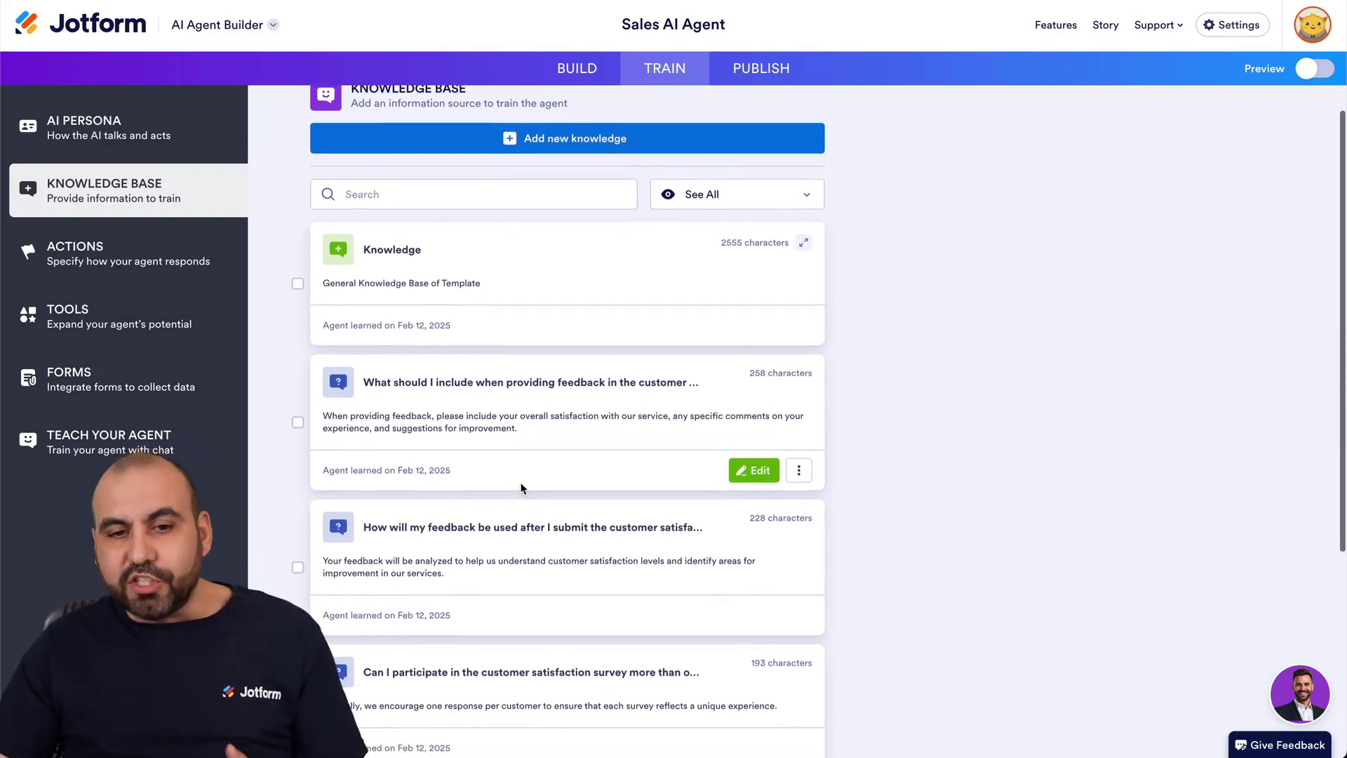
pyautogui.scroll(1, 521, 487)
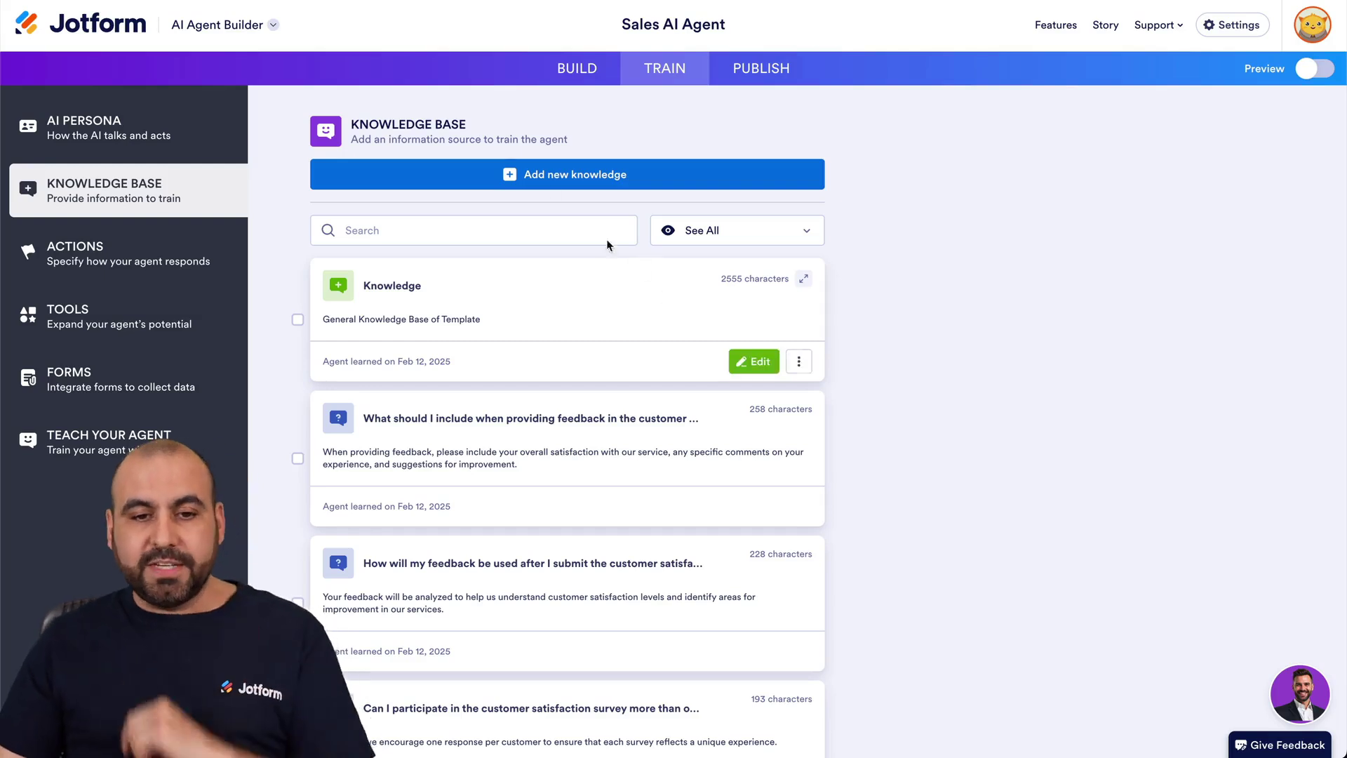
pyautogui.click(576, 179)
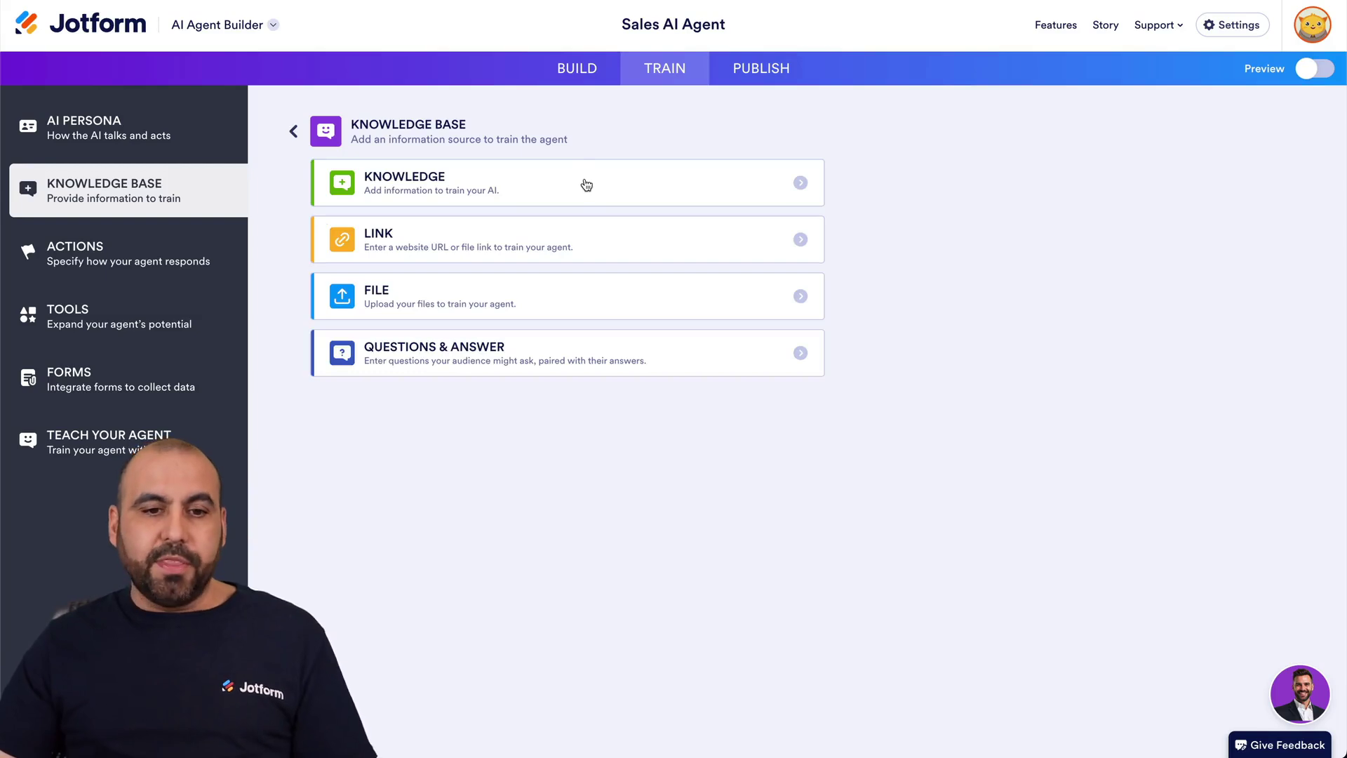
pyautogui.click(474, 196)
pyautogui.click(475, 259)
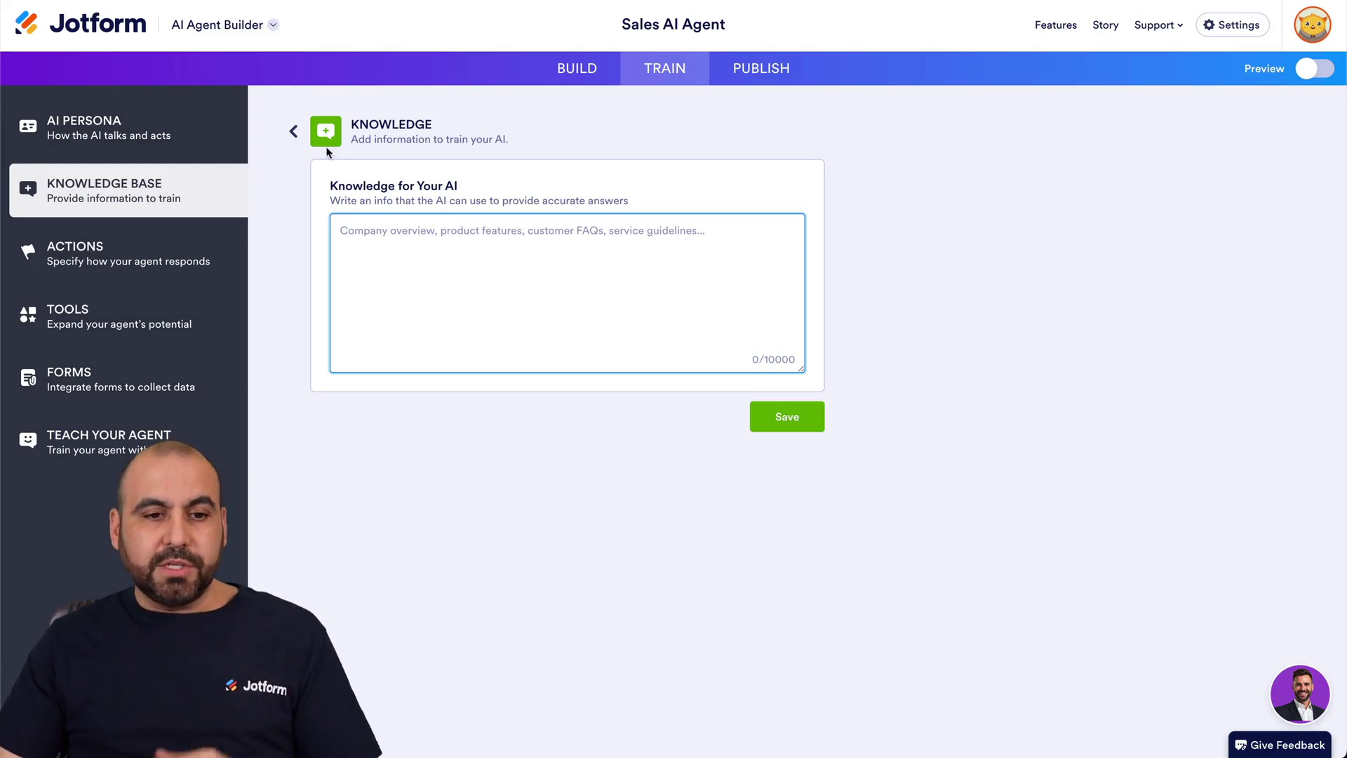
pyautogui.click(295, 133)
pyautogui.click(475, 249)
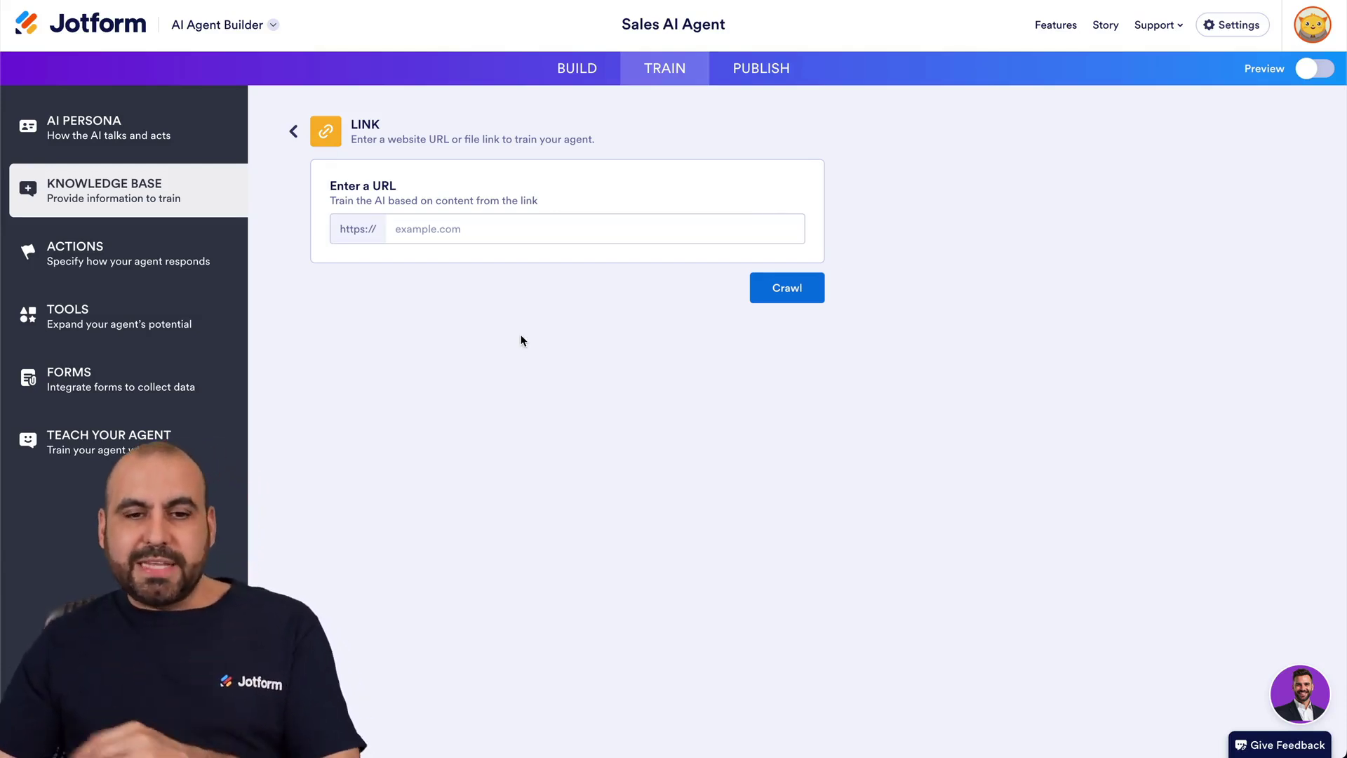
pyautogui.click(505, 230)
pyautogui.write('https://www.eureka.co.it/en/default.aspx')
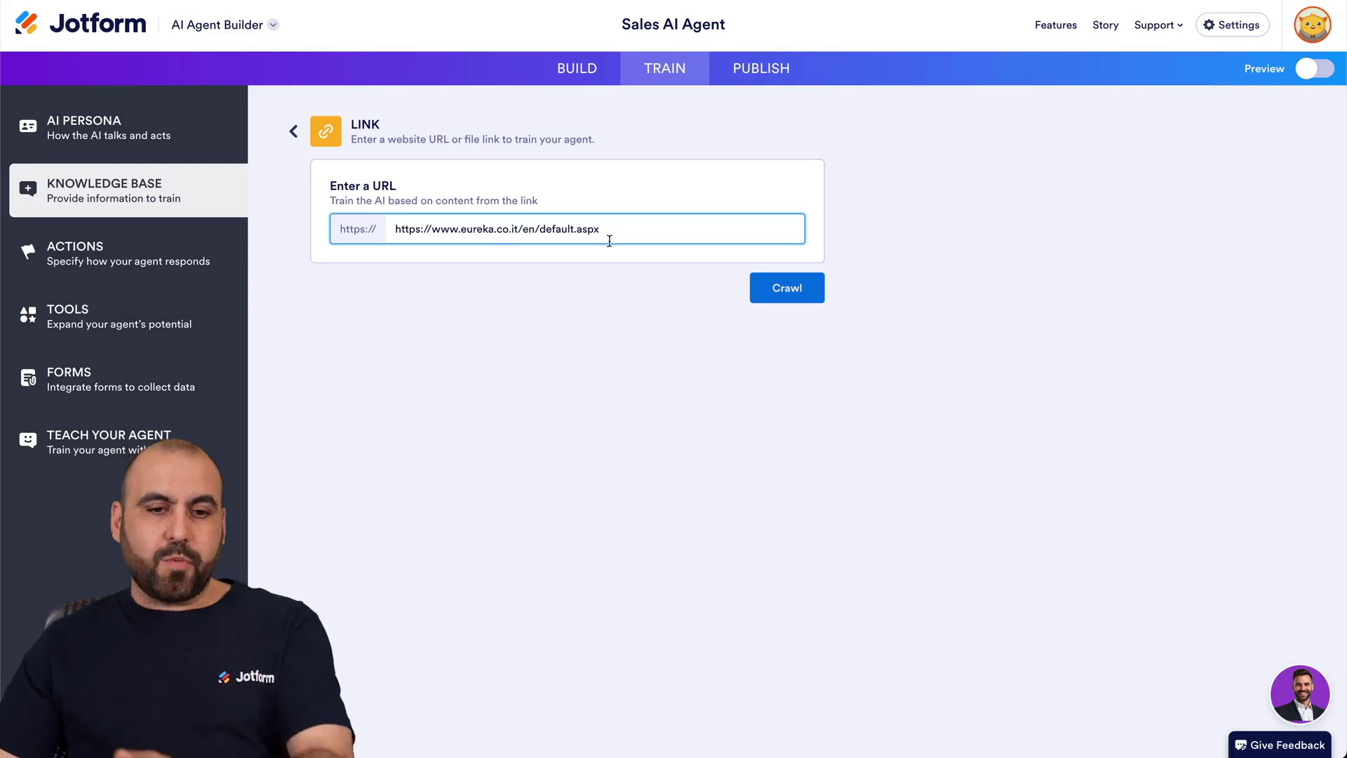
pyautogui.click(798, 287)
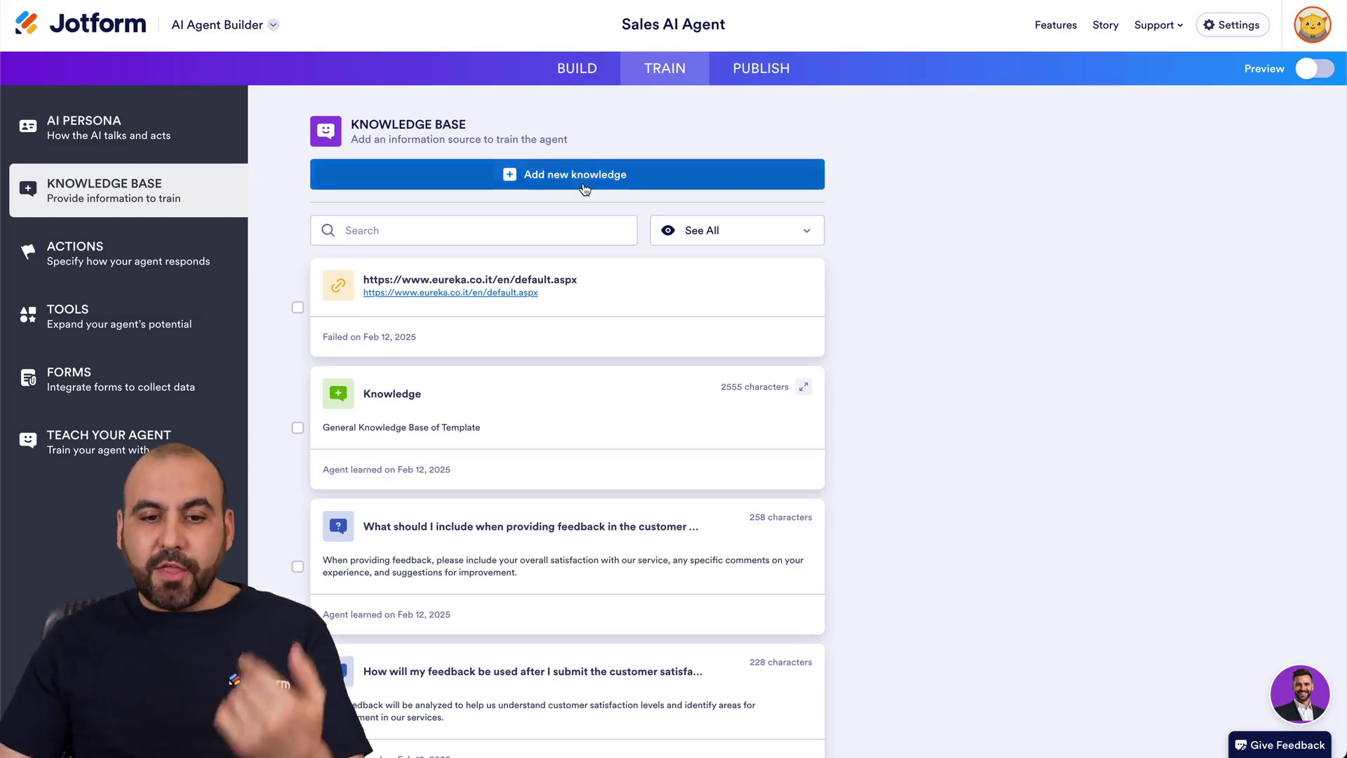
# Upload the EUREKA 1920 comparison chart PDF from the Desktop as a new knowledge file
pyautogui.click(512, 181)
pyautogui.click(408, 308)
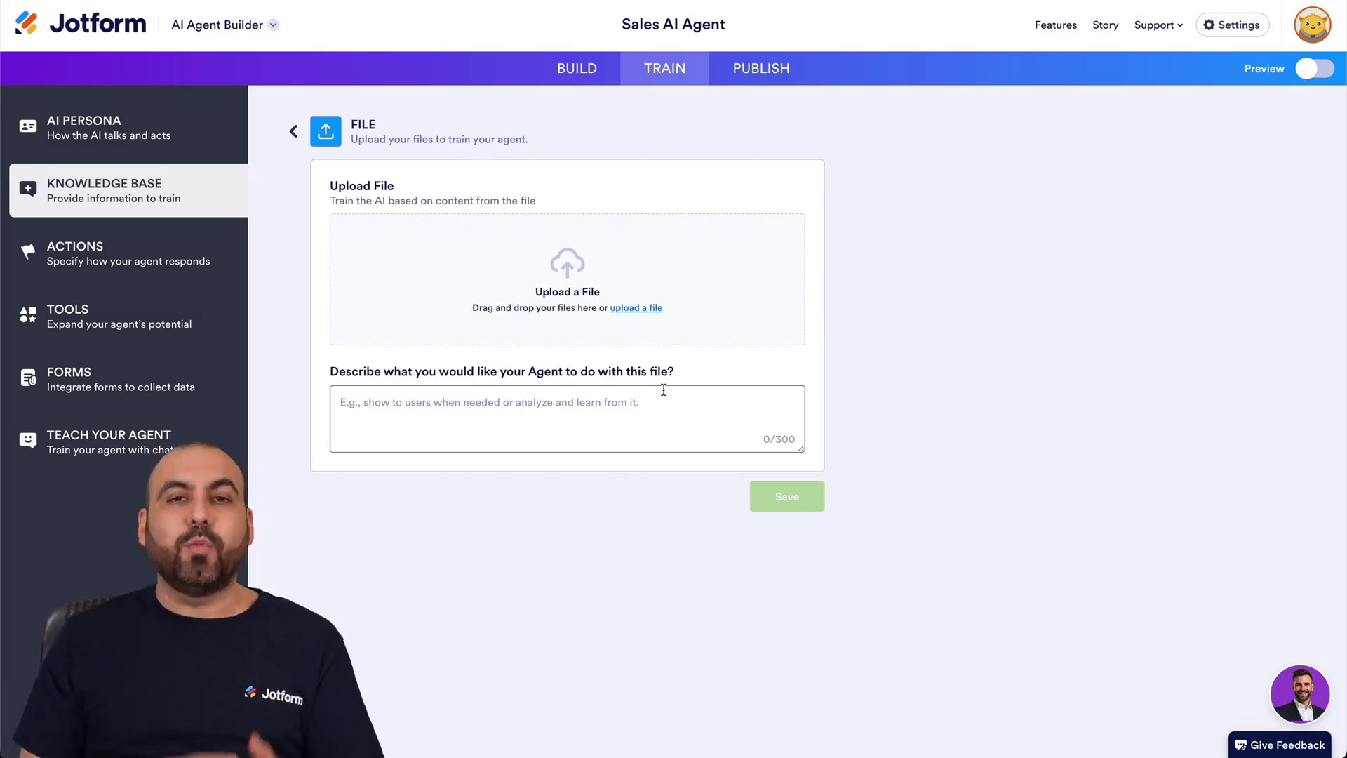
pyautogui.click(634, 309)
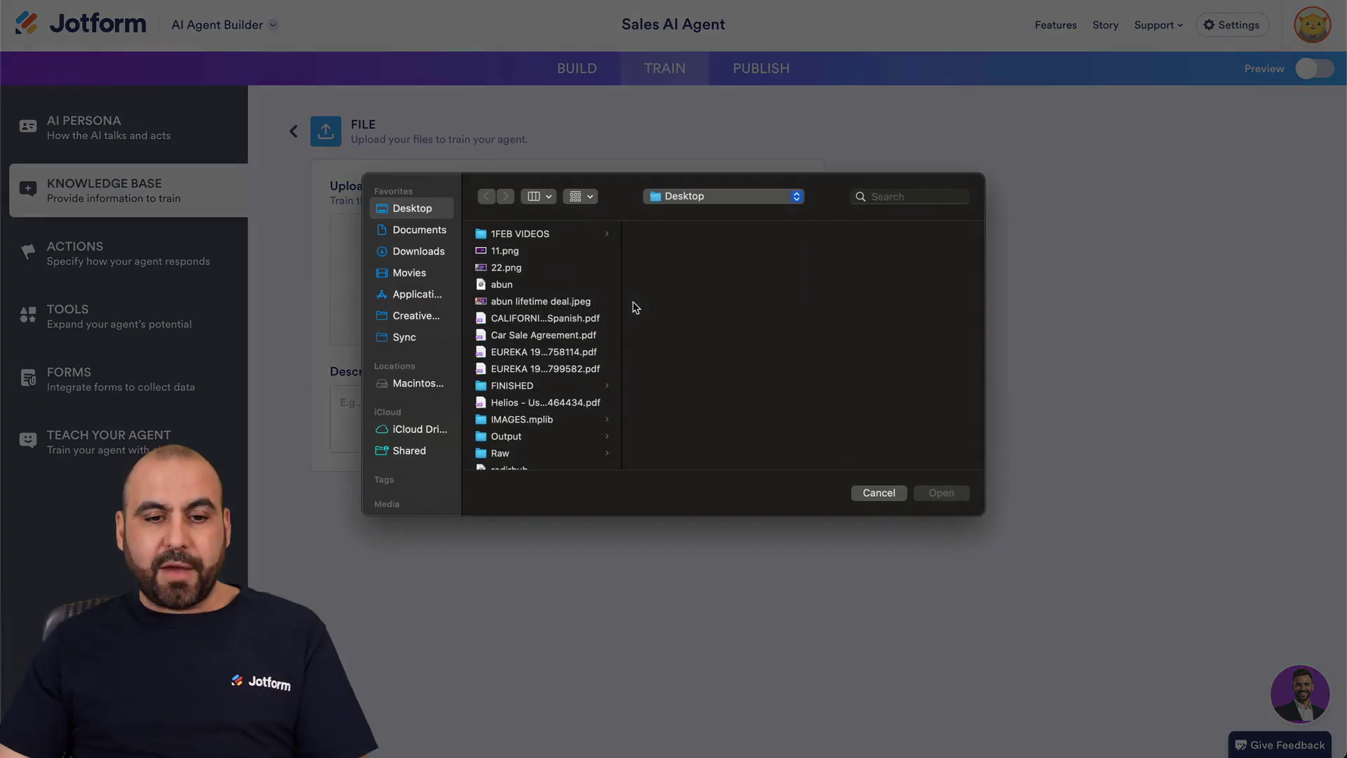
pyautogui.click(538, 351)
pyautogui.doubleClick(539, 350)
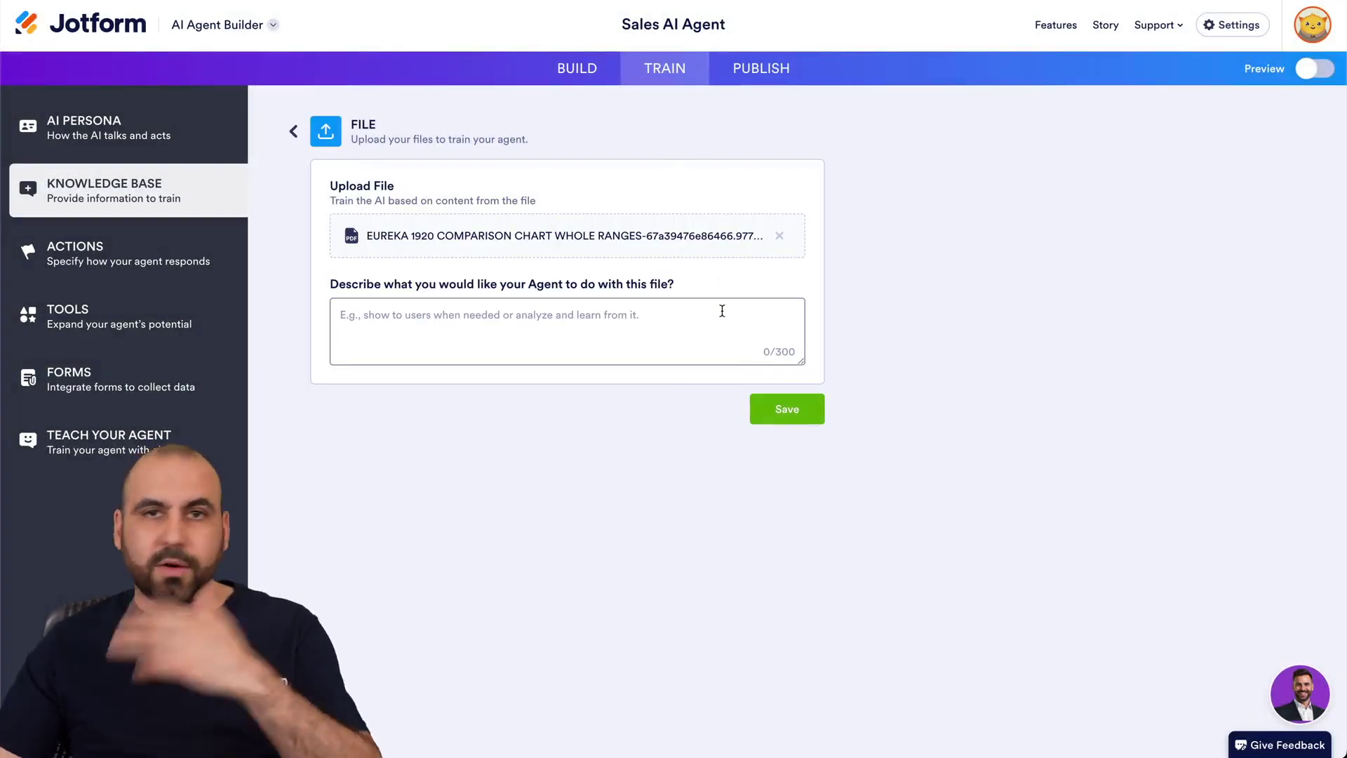
# Describe the uploaded file as "Comparison chart for coffee grinders" and save it to the knowledge base
pyautogui.click(550, 308)
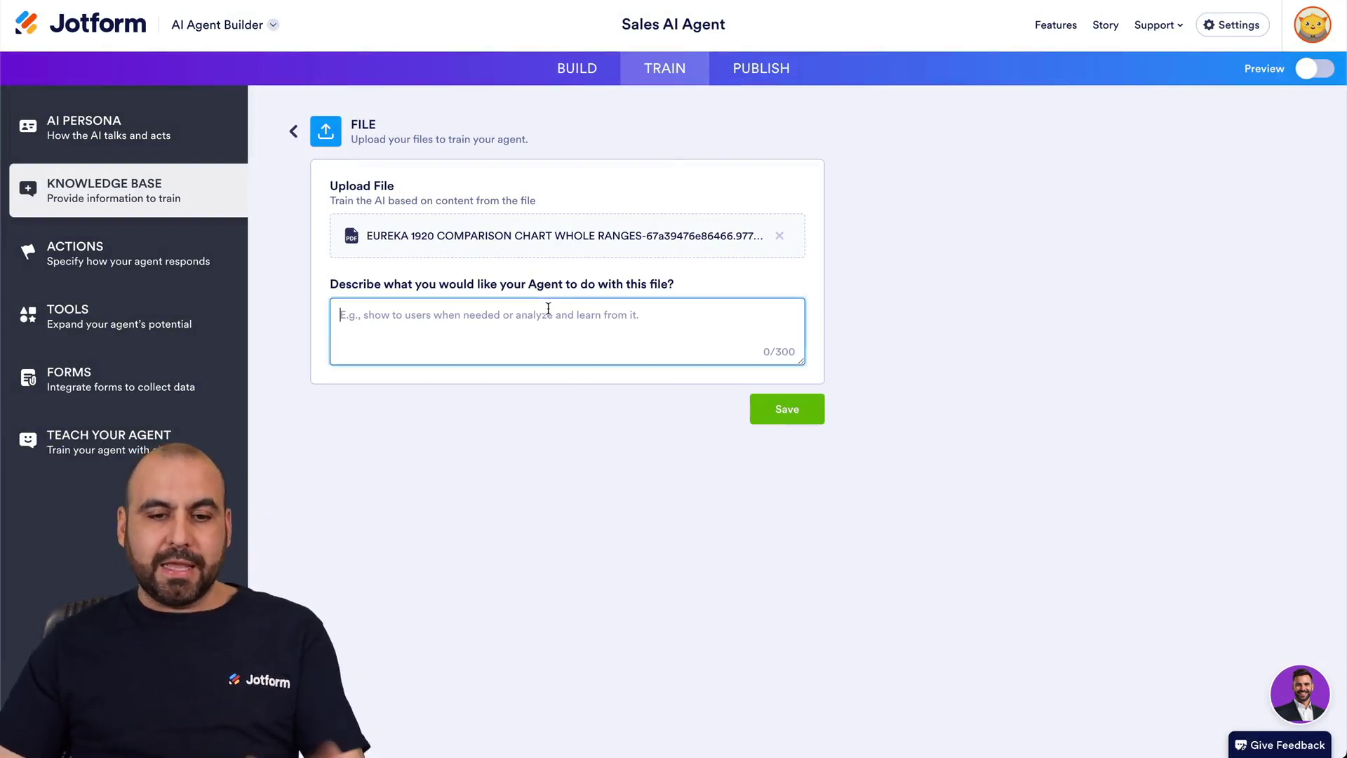
pyautogui.write('Comparison chart for coffee grinders')
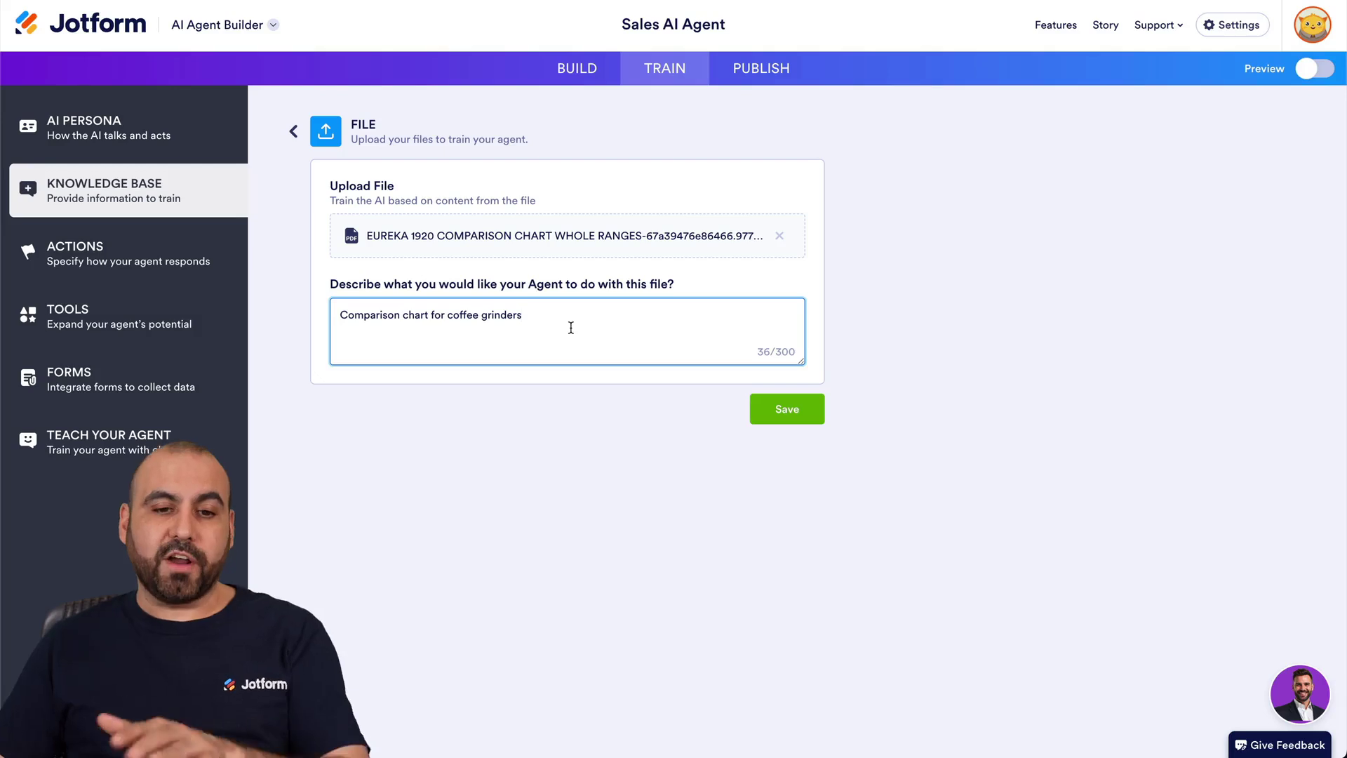
pyautogui.click(784, 407)
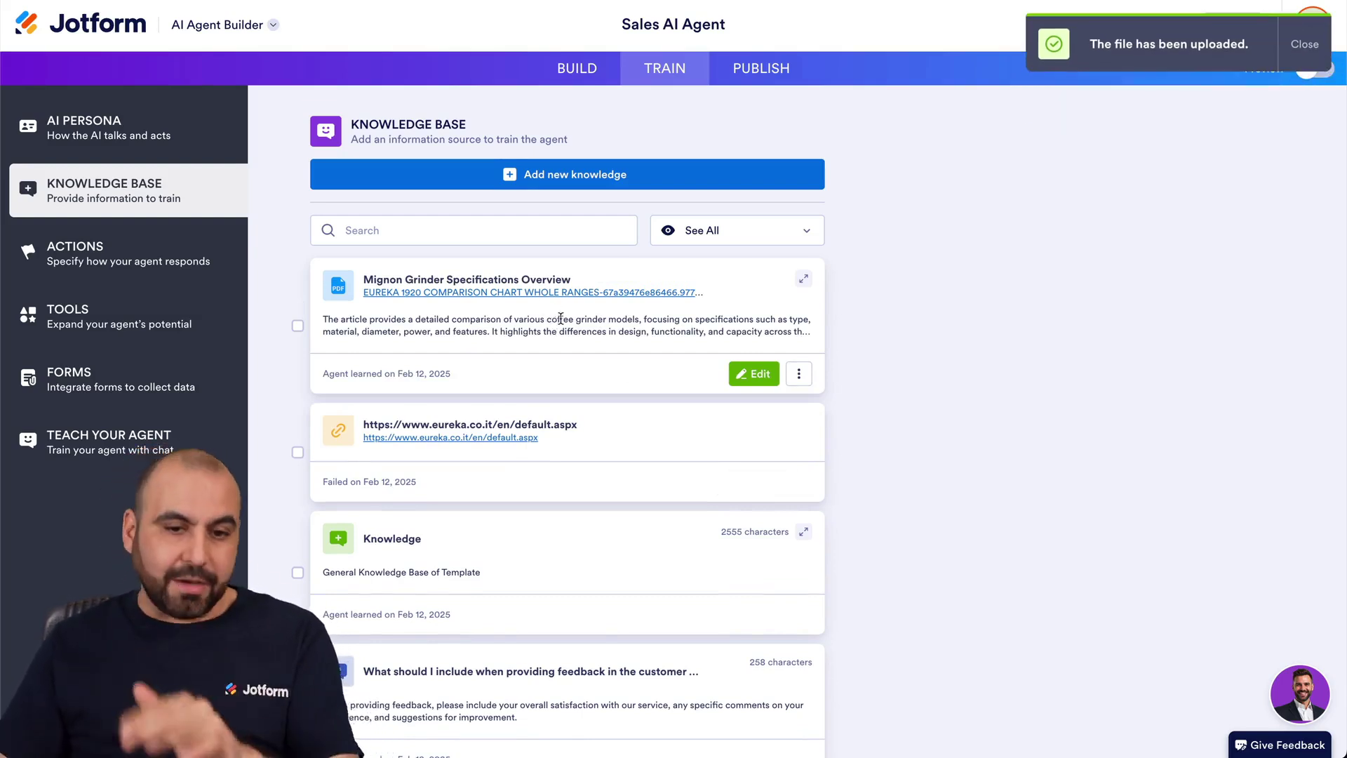
# Examine the question and answer form for adding new knowledge, and return to the knowledge source types without saving
pyautogui.click(552, 178)
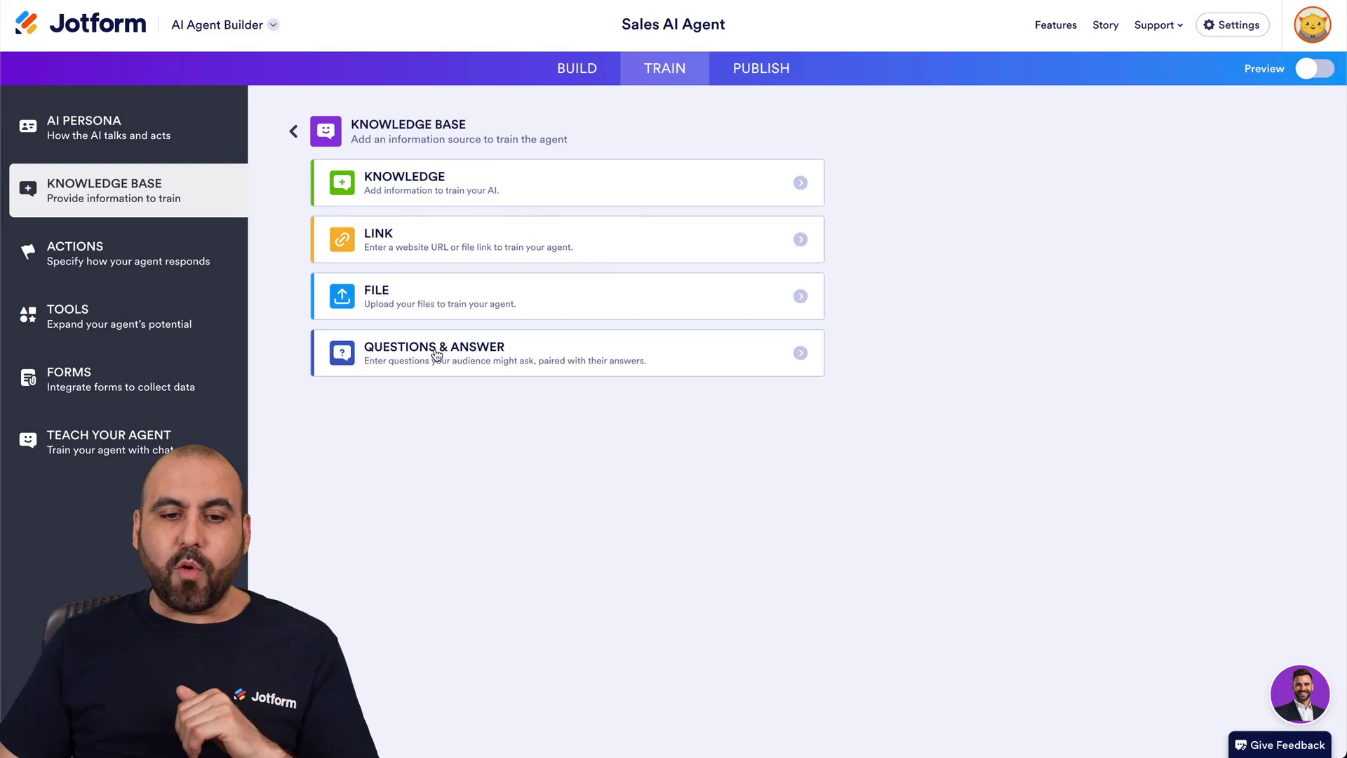
pyautogui.click(441, 349)
pyautogui.click(495, 231)
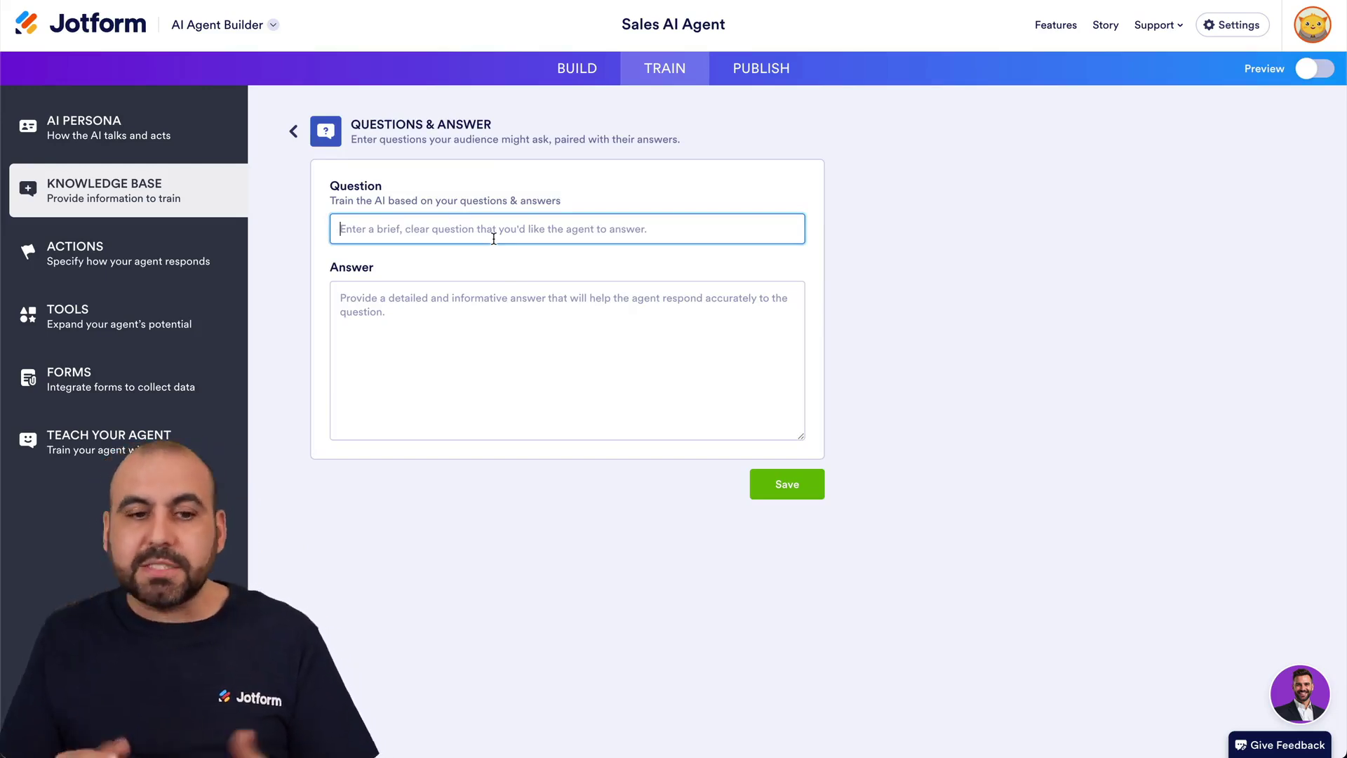
pyautogui.click(583, 307)
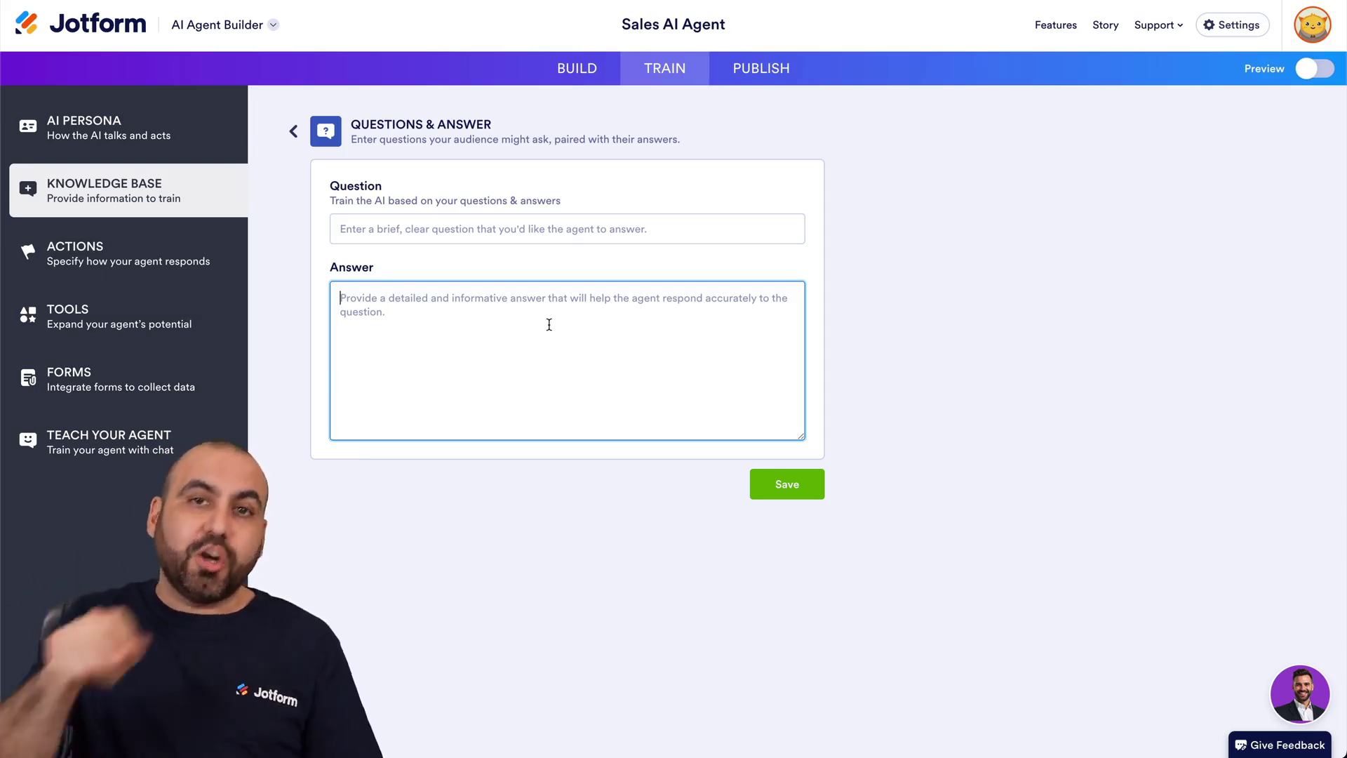
pyautogui.click(410, 229)
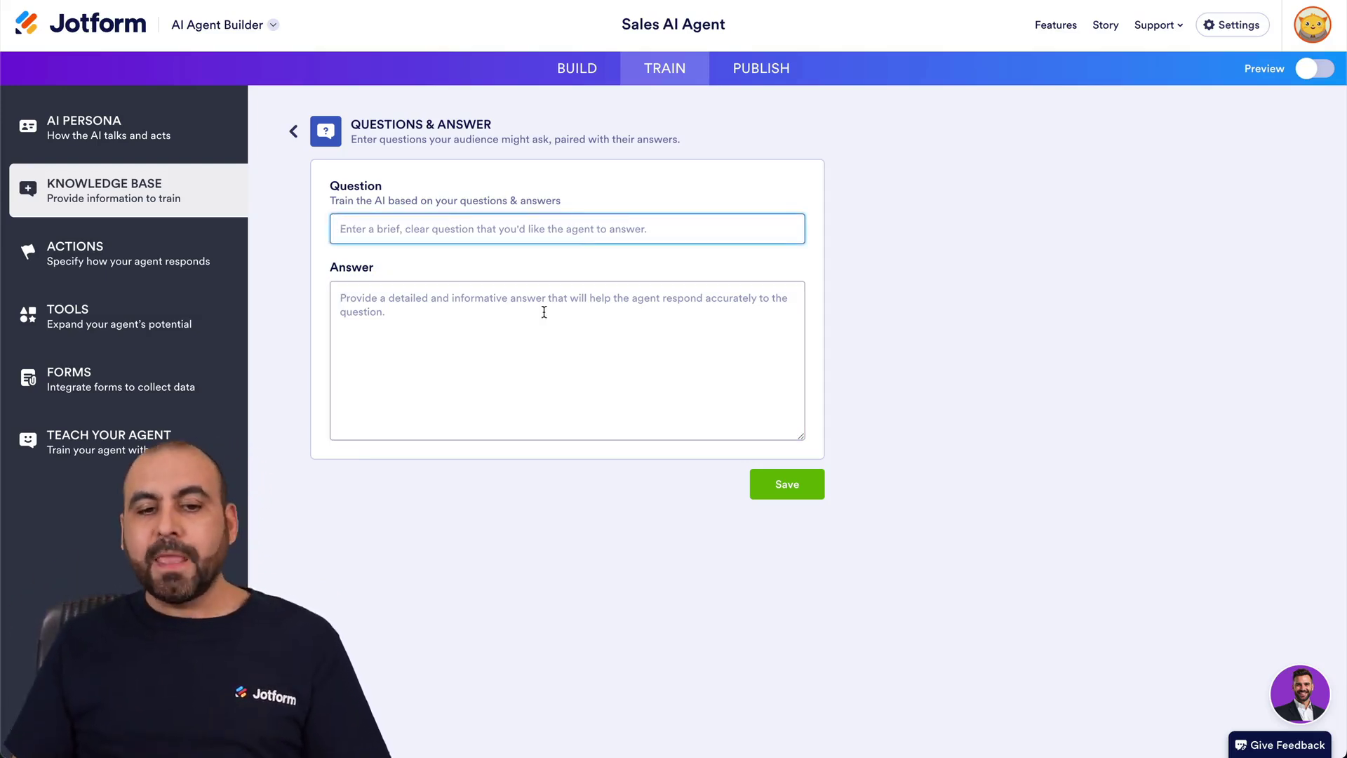
pyautogui.click(519, 314)
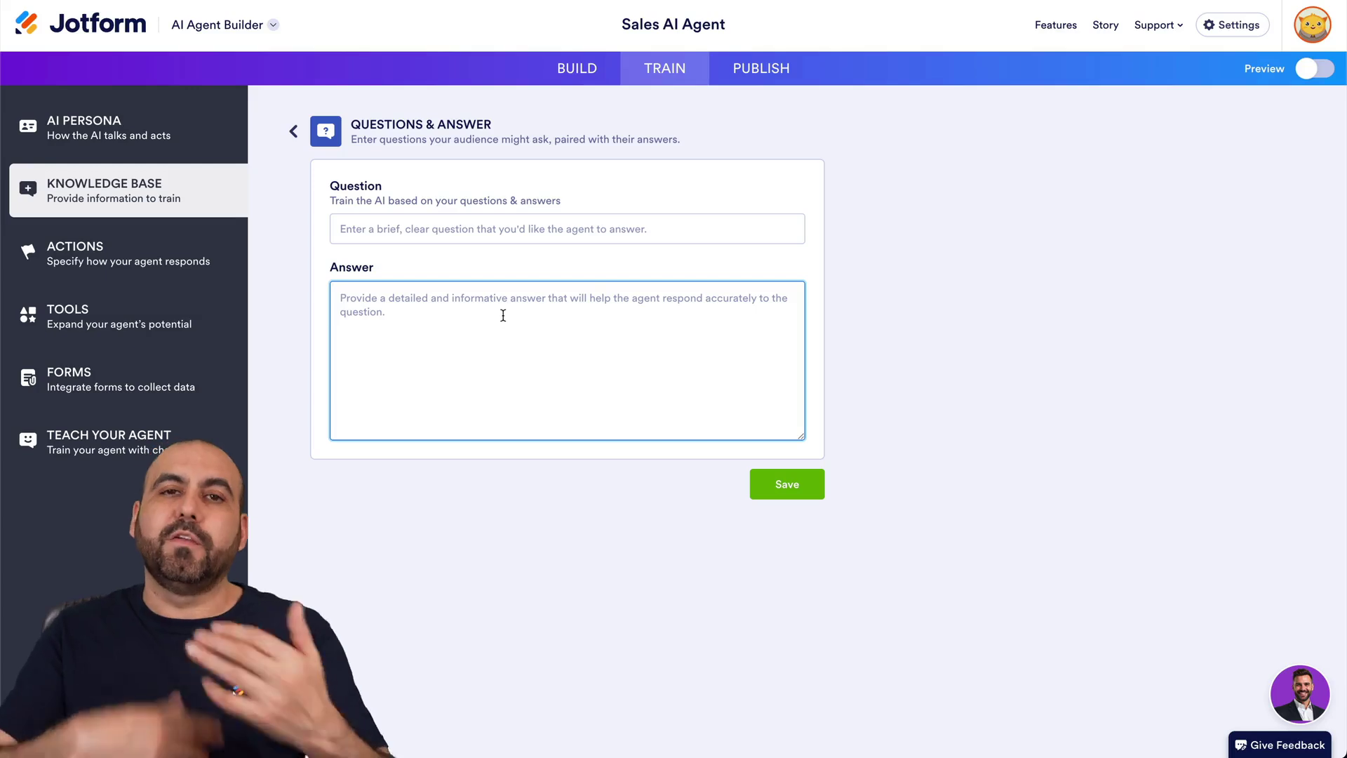
pyautogui.click(294, 132)
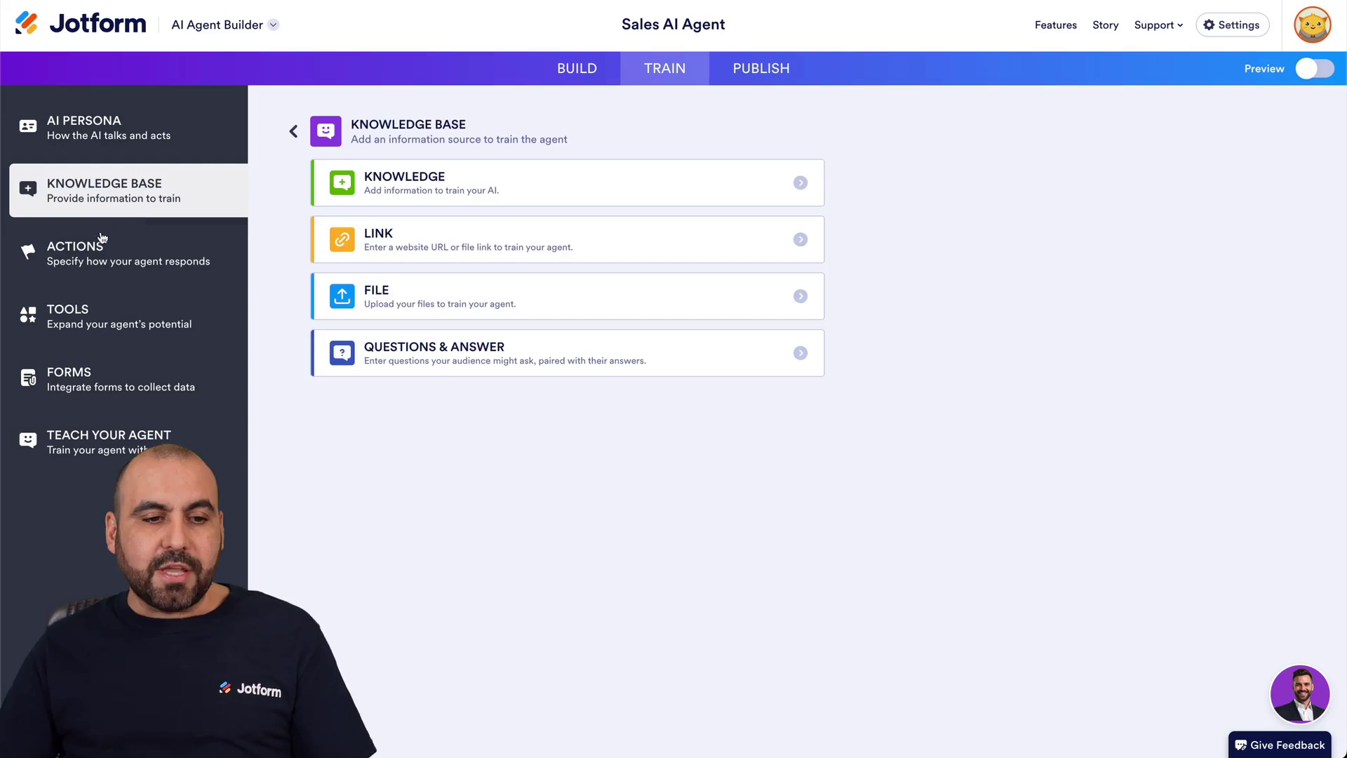
# Start a new agent action with the condition "Conversation starts" and examine the responses it can perform
pyautogui.click(100, 247)
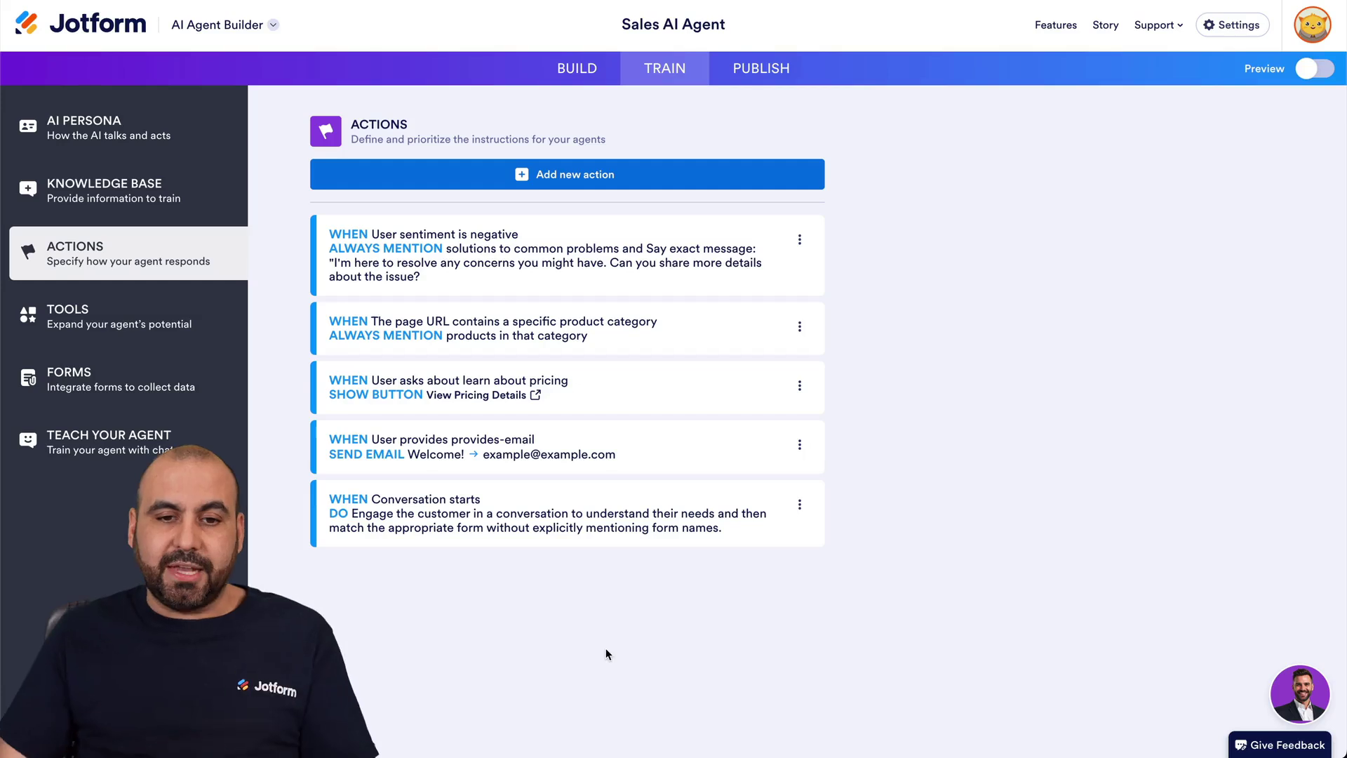
pyautogui.click(588, 184)
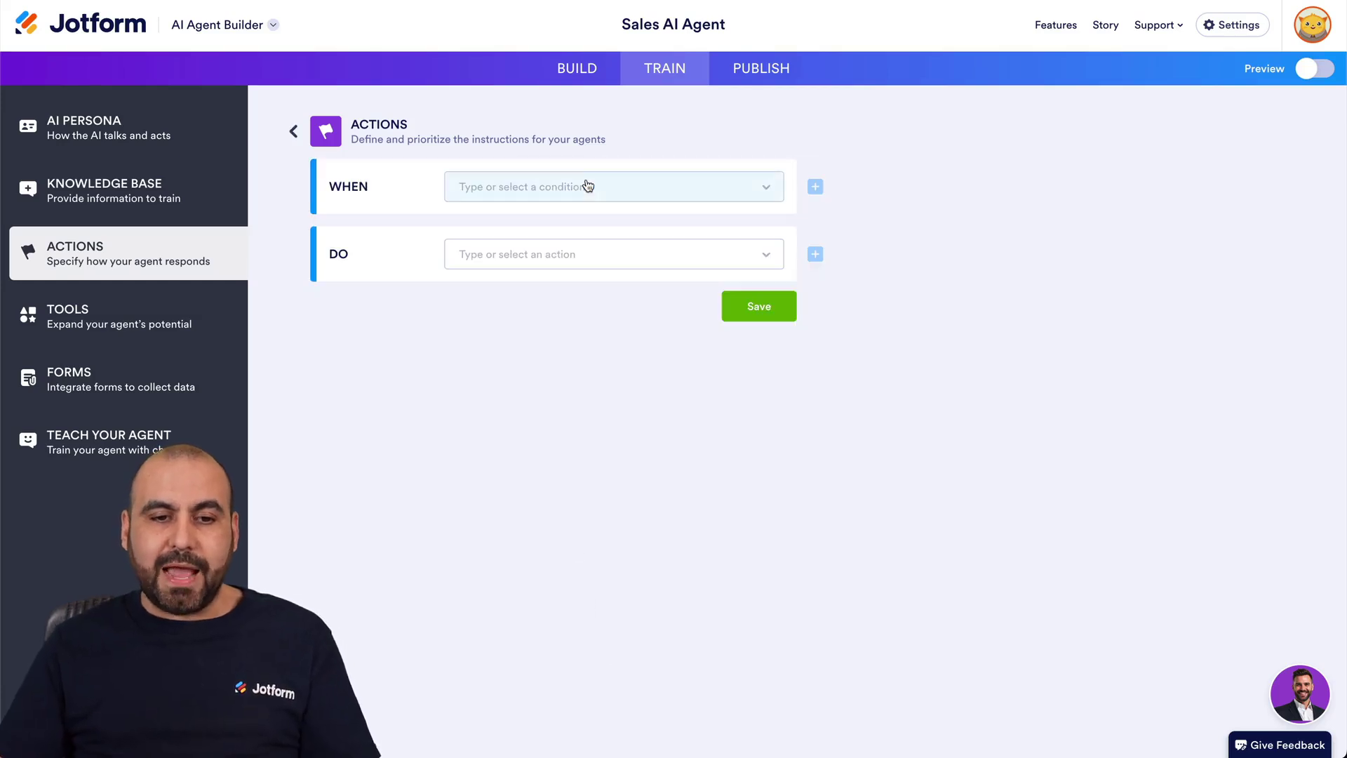
pyautogui.click(533, 186)
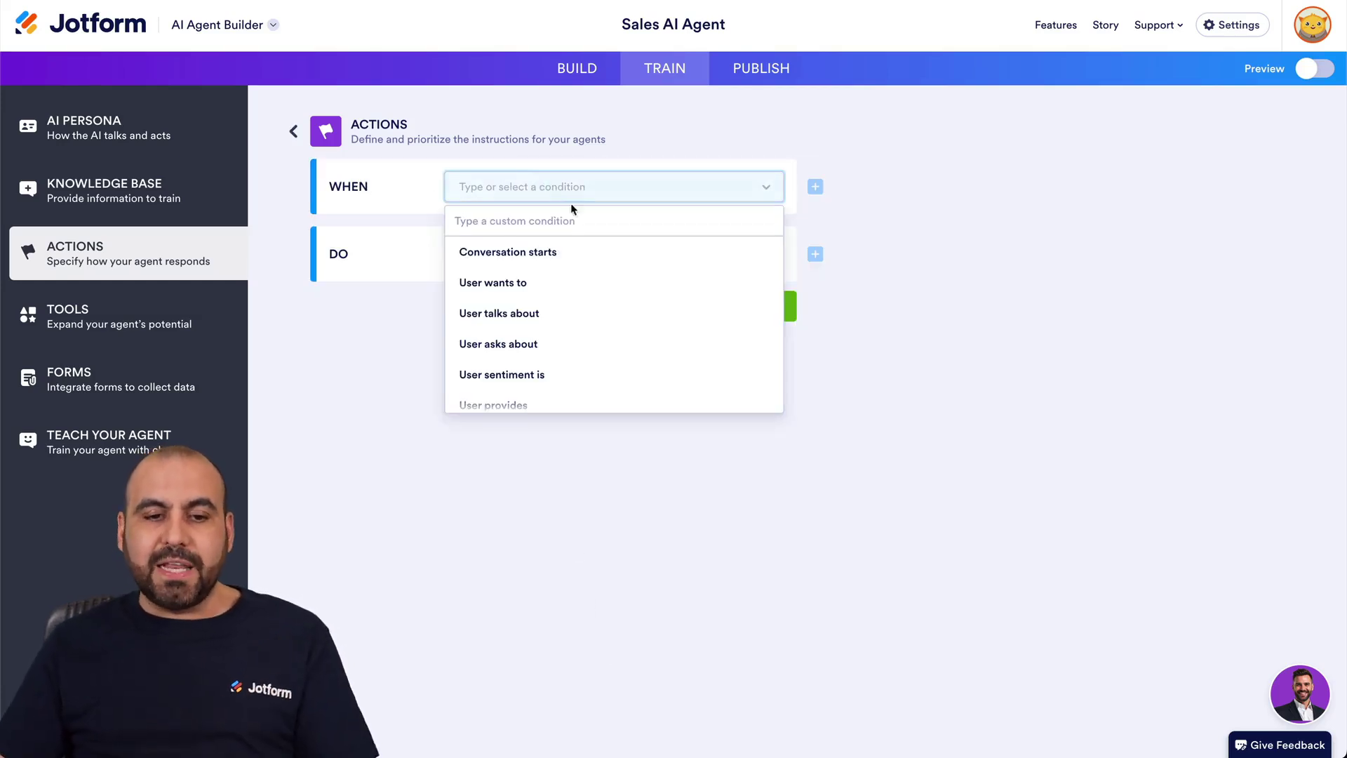
pyautogui.click(545, 255)
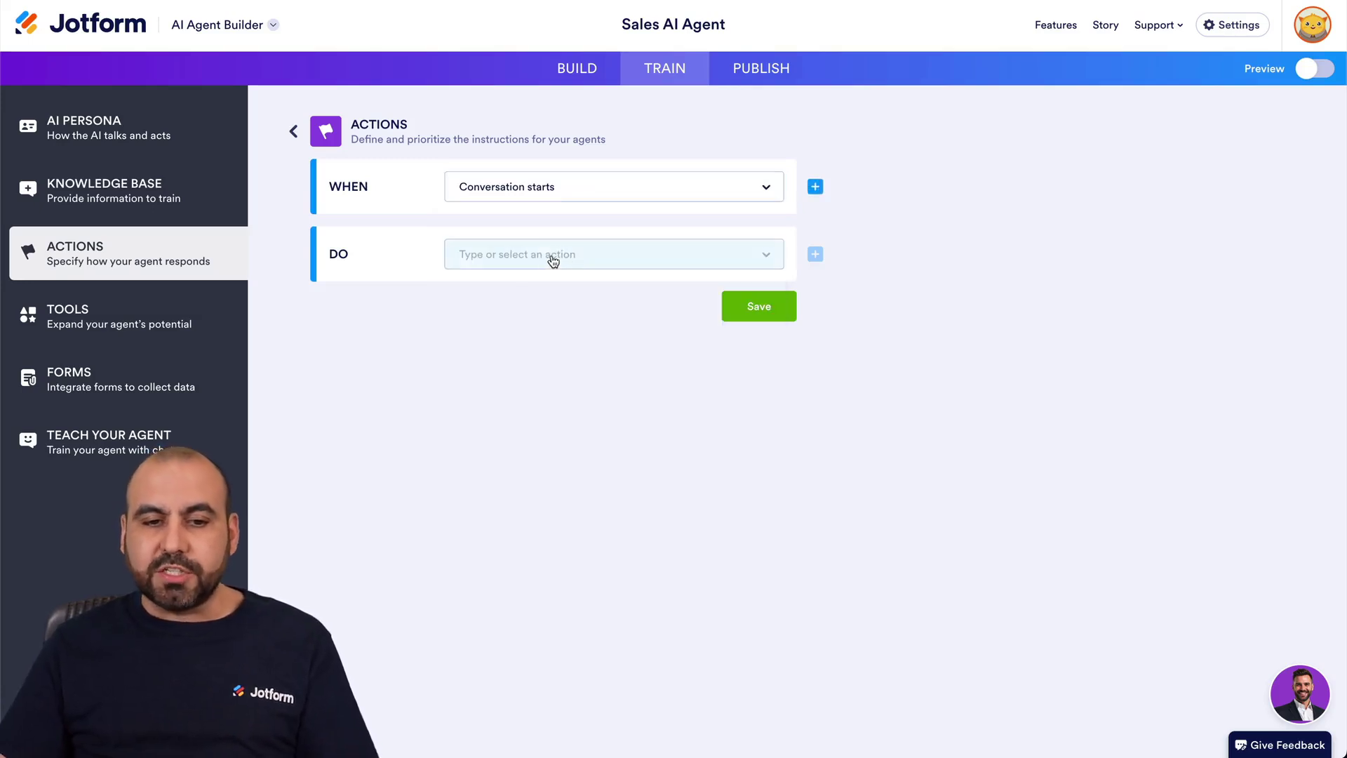
pyautogui.click(547, 260)
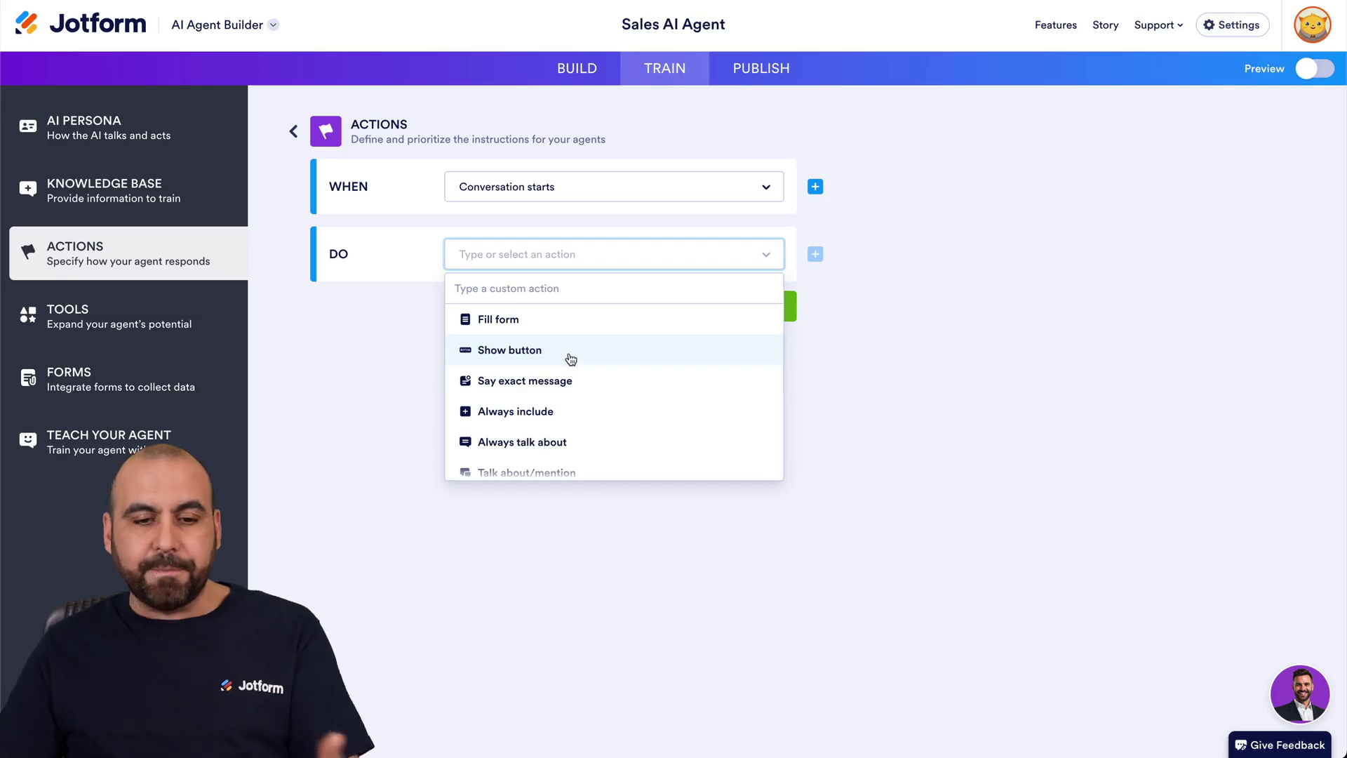
pyautogui.scroll(-2, 601, 417)
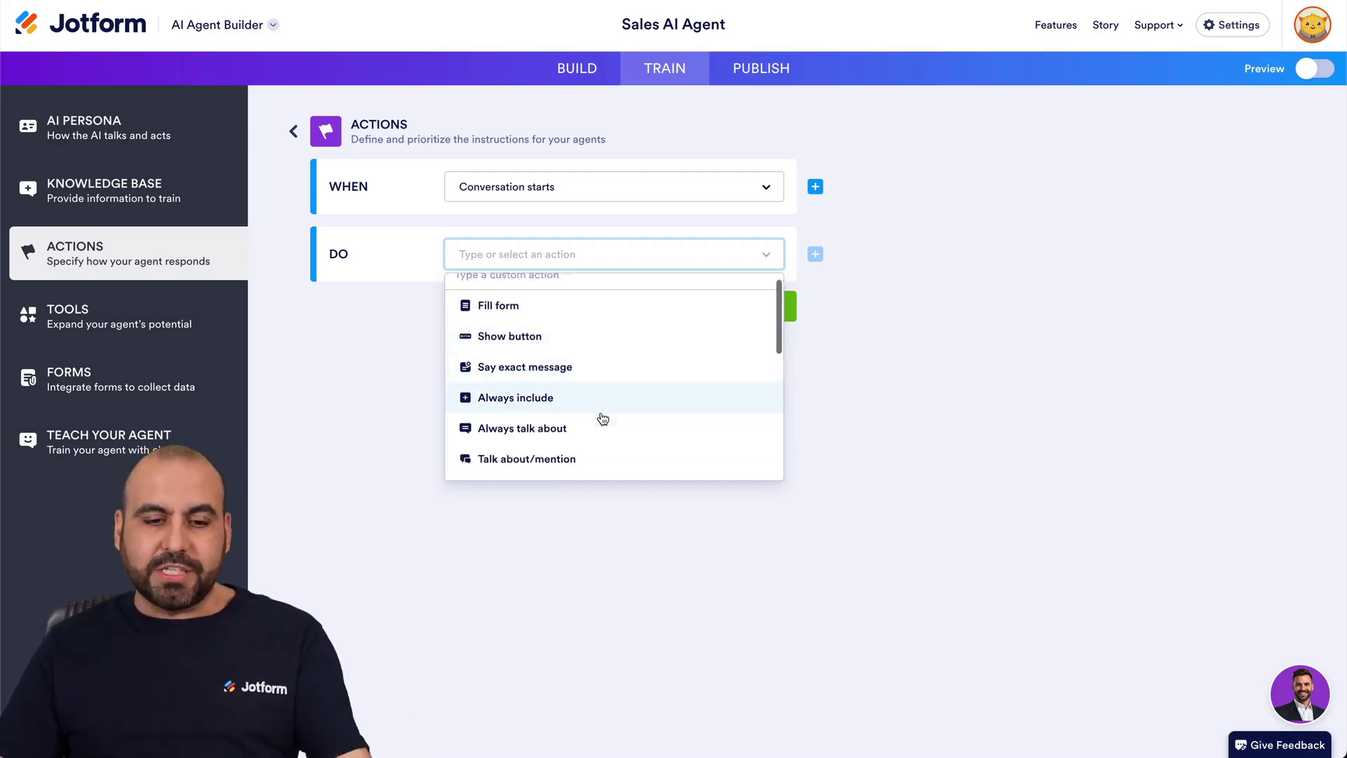
pyautogui.scroll(-1, 619, 385)
pyautogui.scroll(-5, 620, 387)
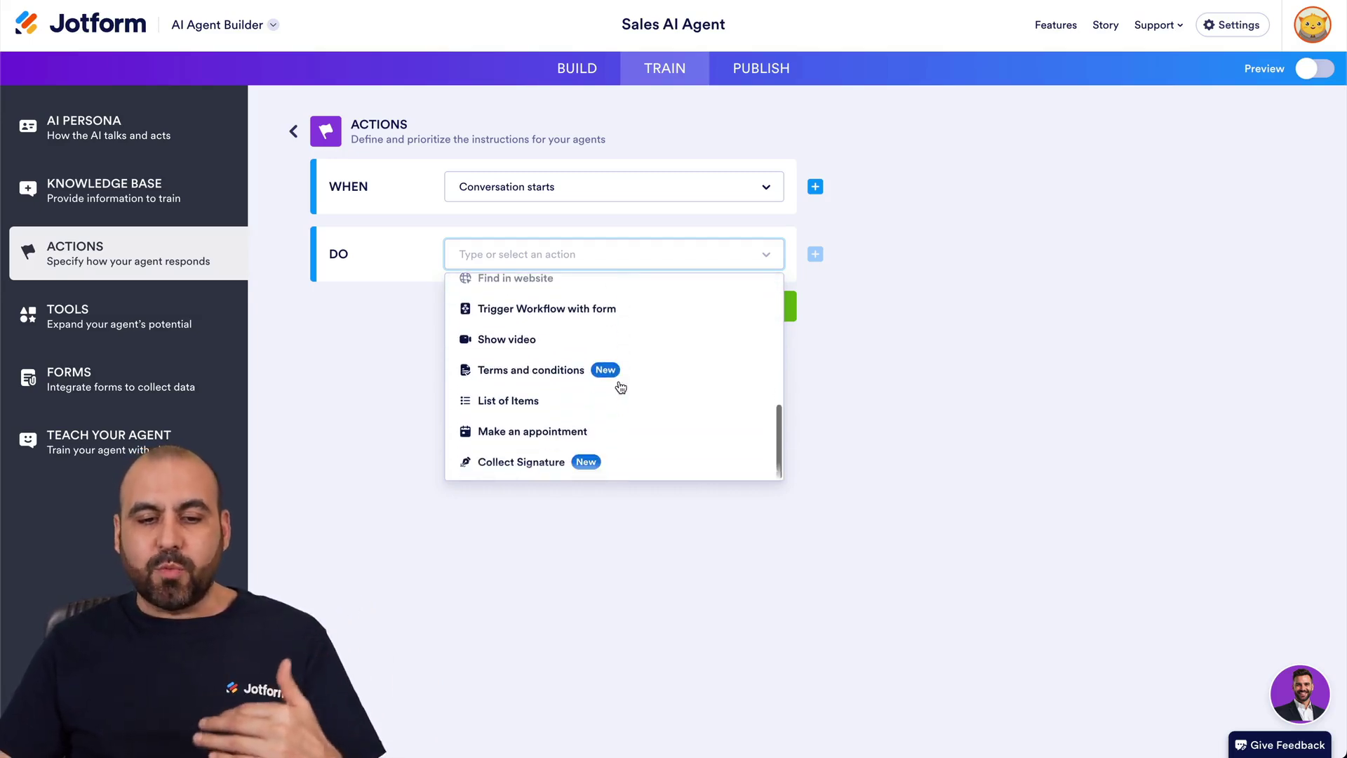
pyautogui.click(382, 329)
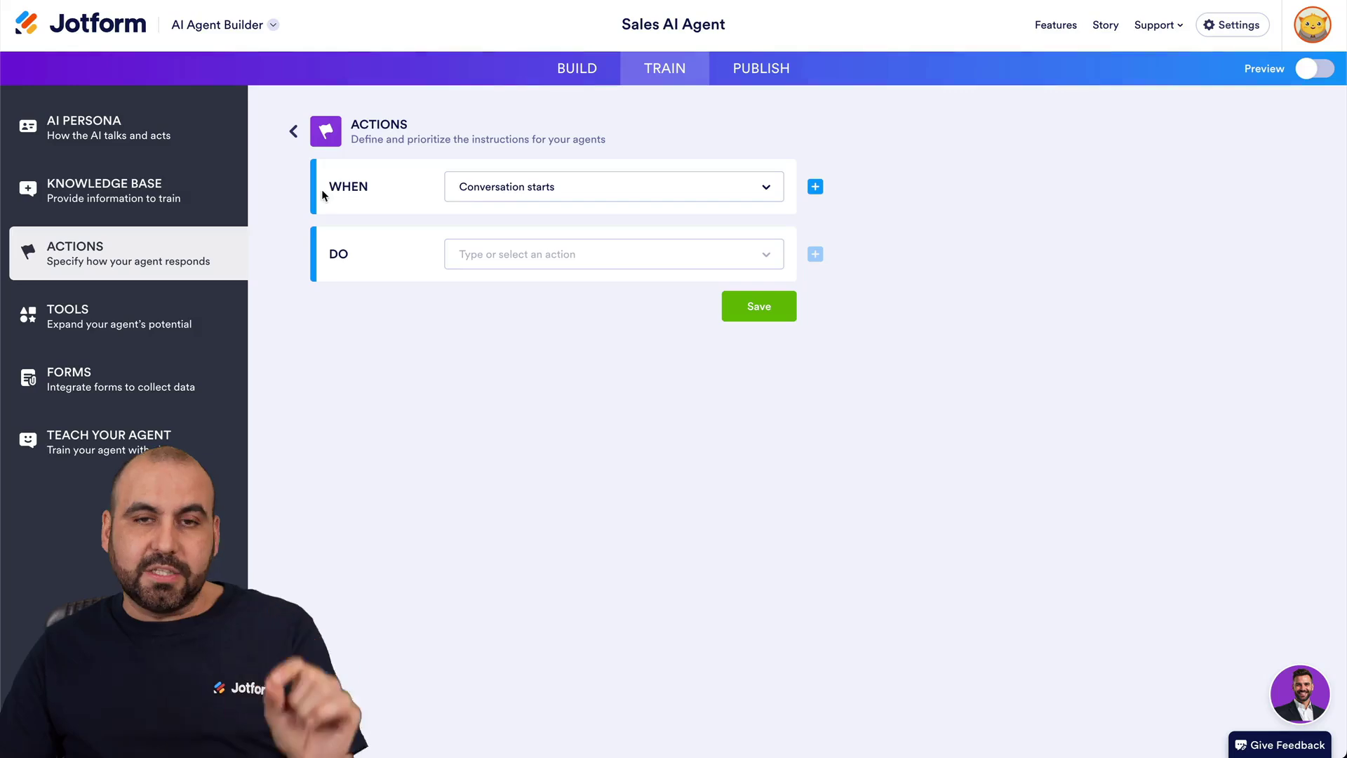
# Set the new action's condition to "User talks about" with the topic "coffee grinders"
pyautogui.click(512, 197)
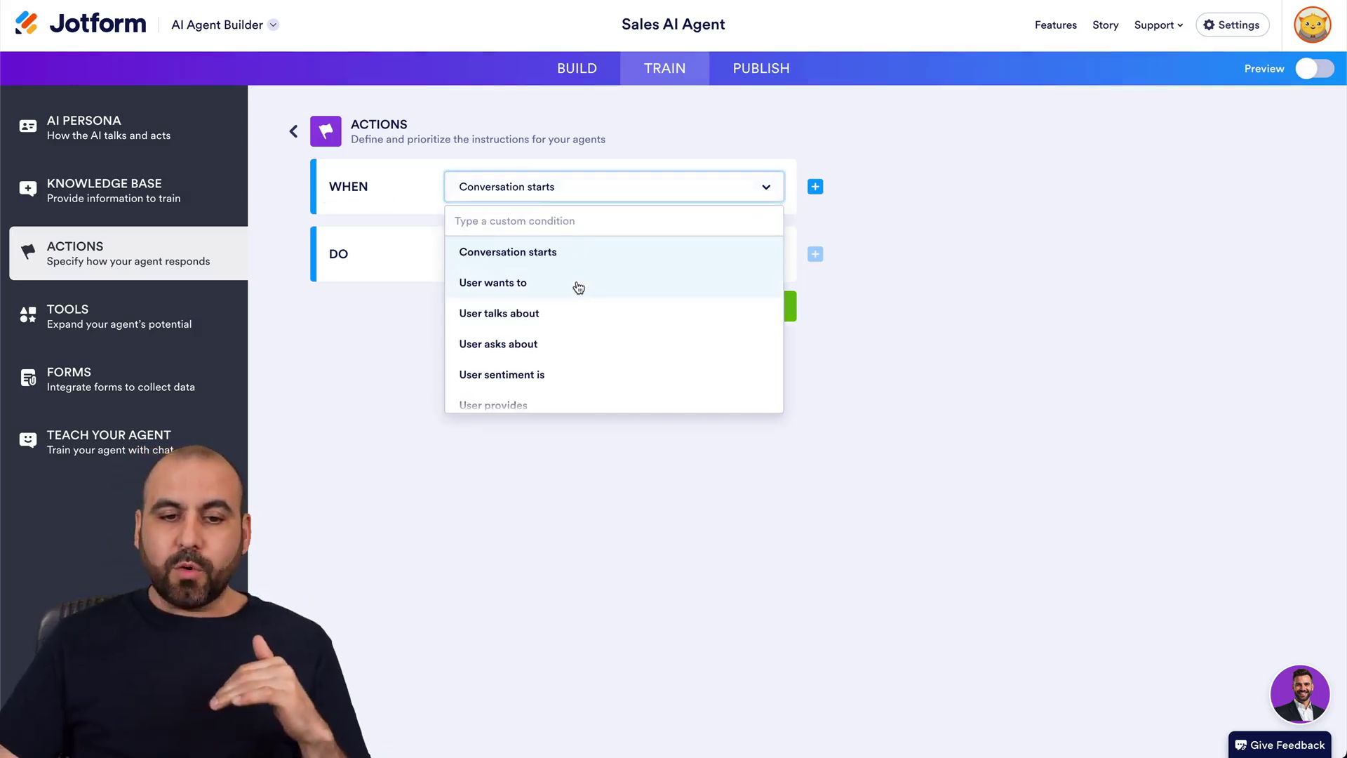
pyautogui.click(564, 314)
pyautogui.click(519, 226)
pyautogui.write('coffee')
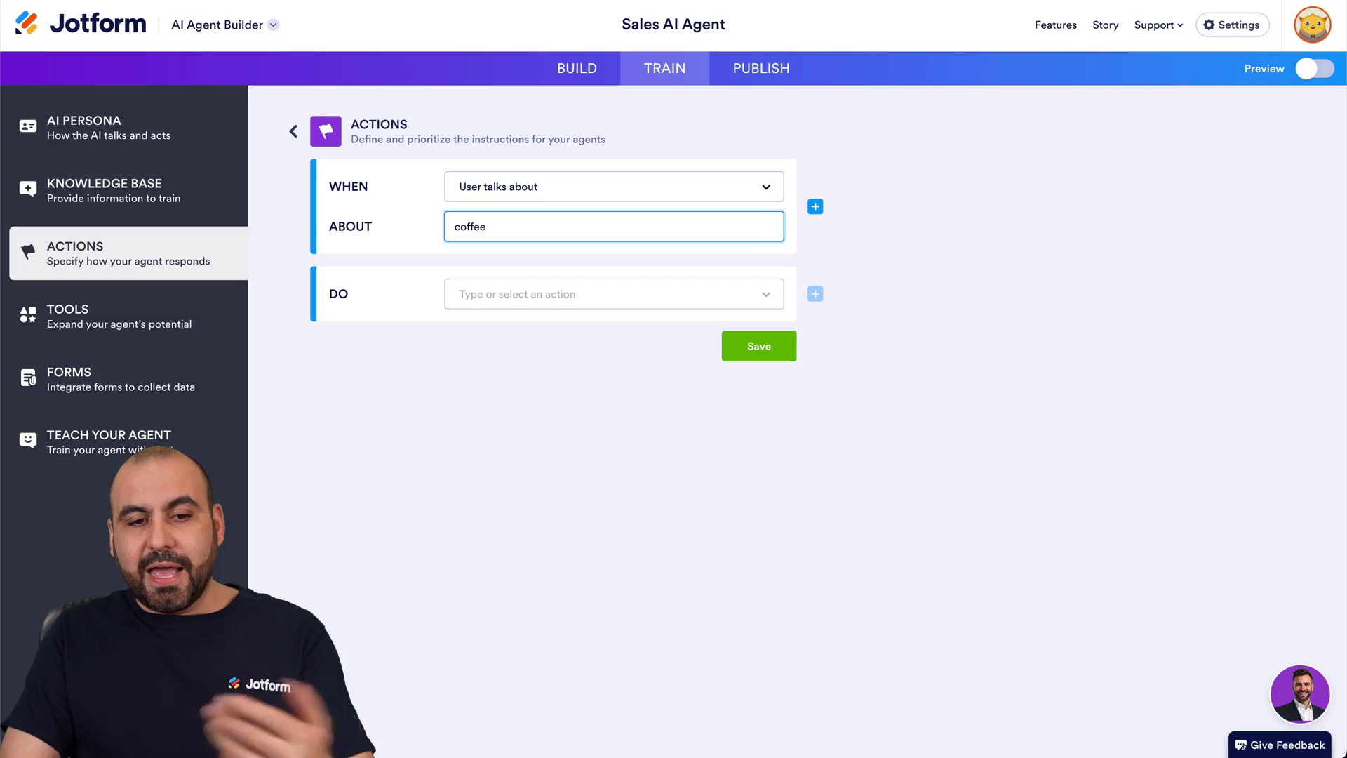
pyautogui.write(' grinders')
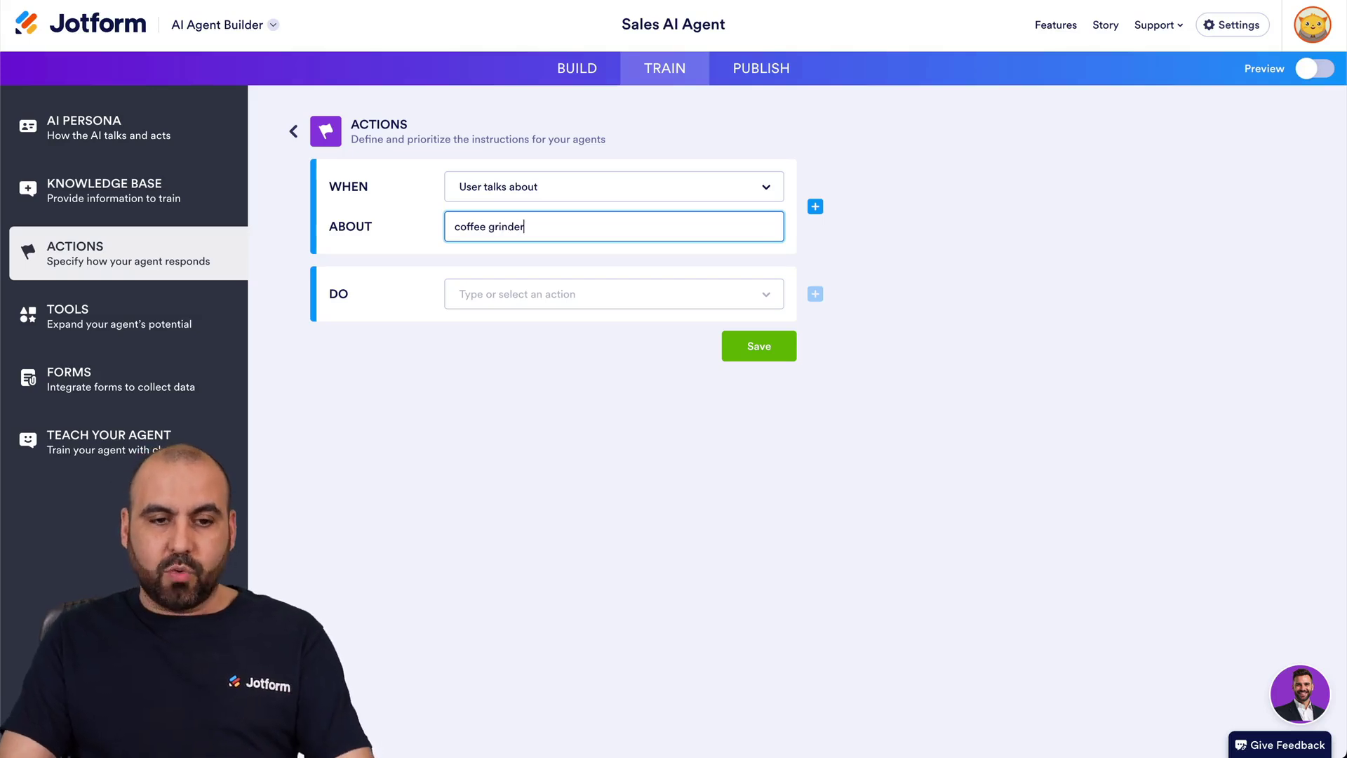
# Examine the responses available for the coffee grinders condition, and return to the action list without saving
pyautogui.click(475, 295)
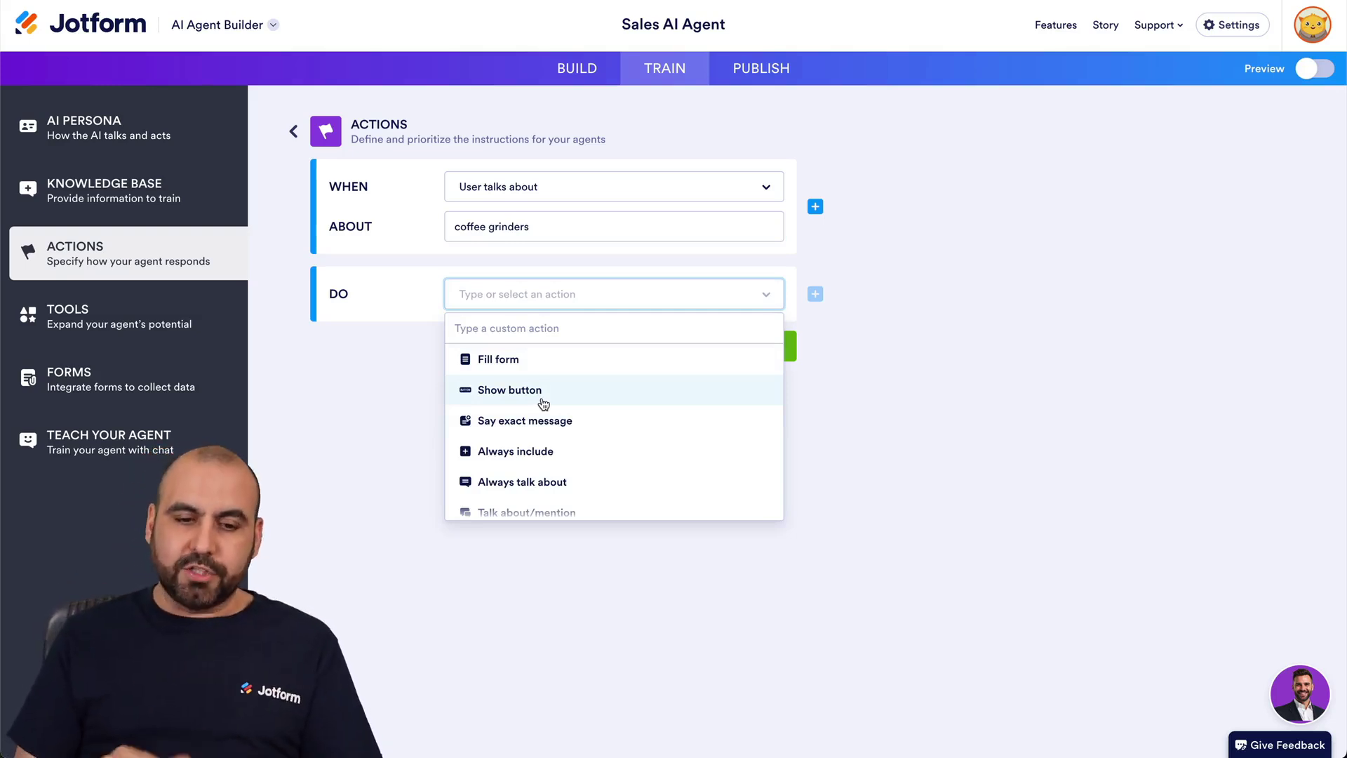
pyautogui.scroll(-1, 619, 445)
pyautogui.scroll(1, 619, 445)
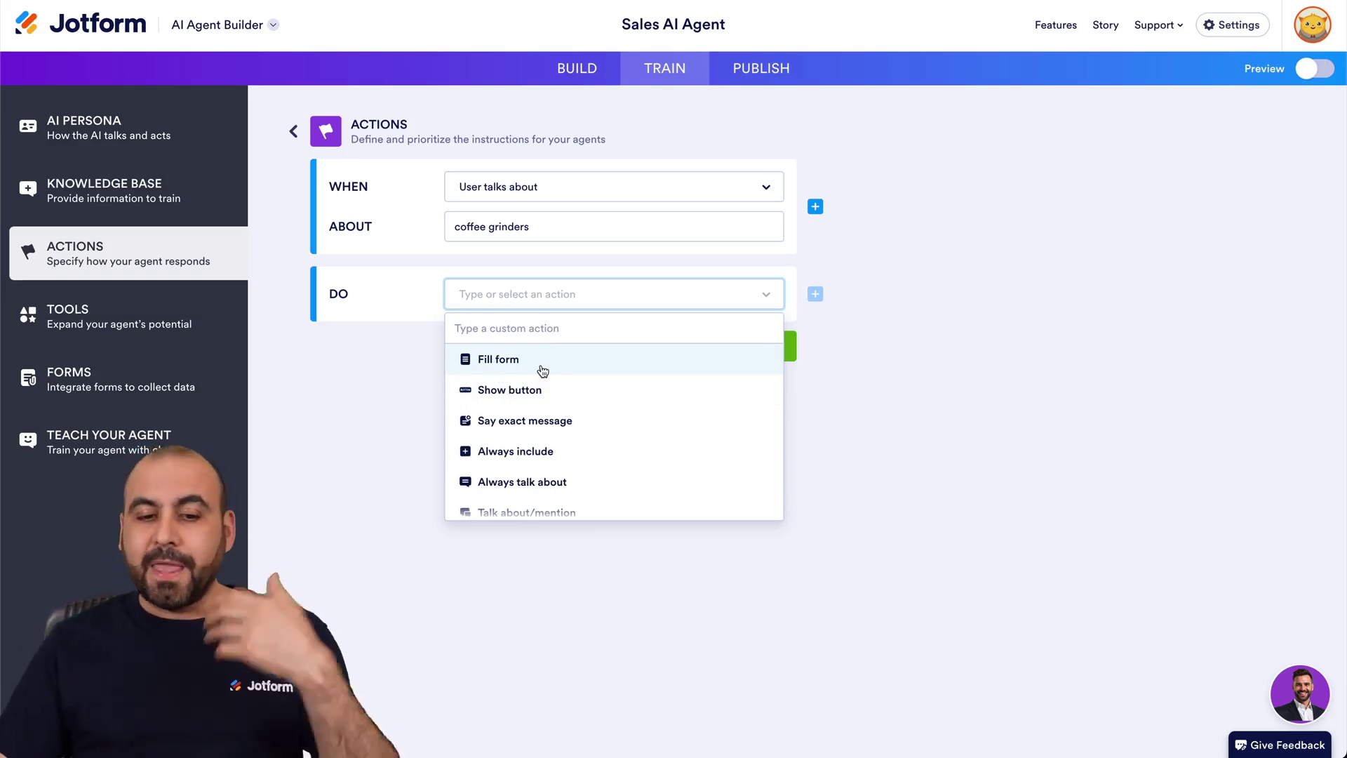
pyautogui.scroll(-4, 542, 371)
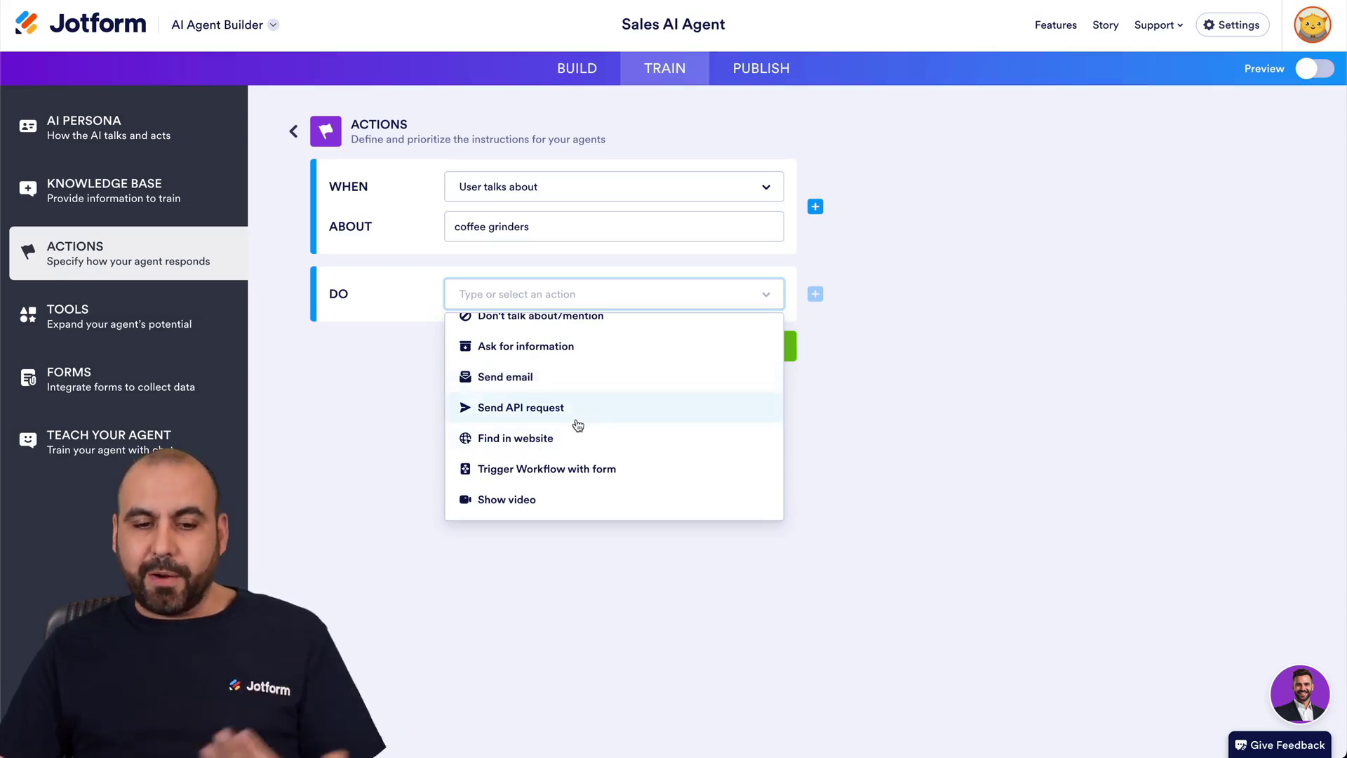
pyautogui.click(1031, 366)
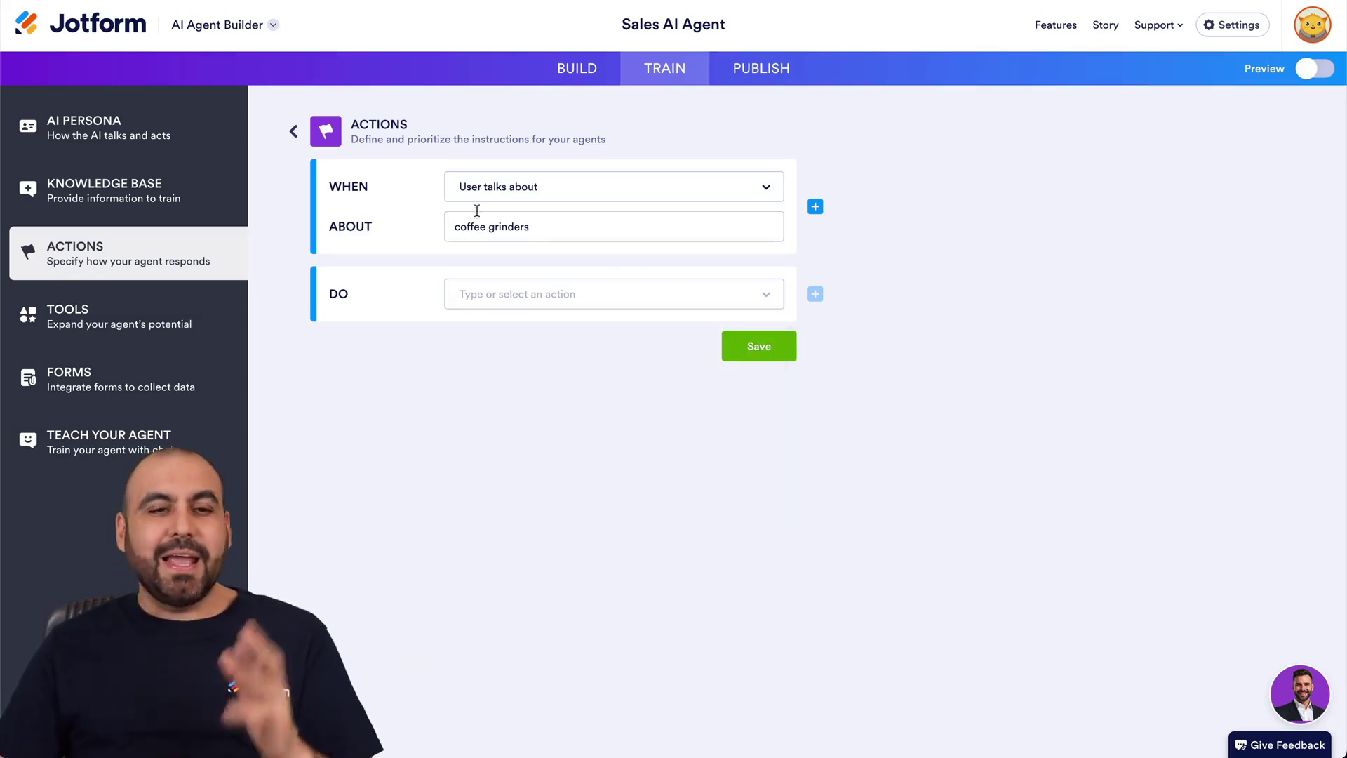
pyautogui.click(297, 134)
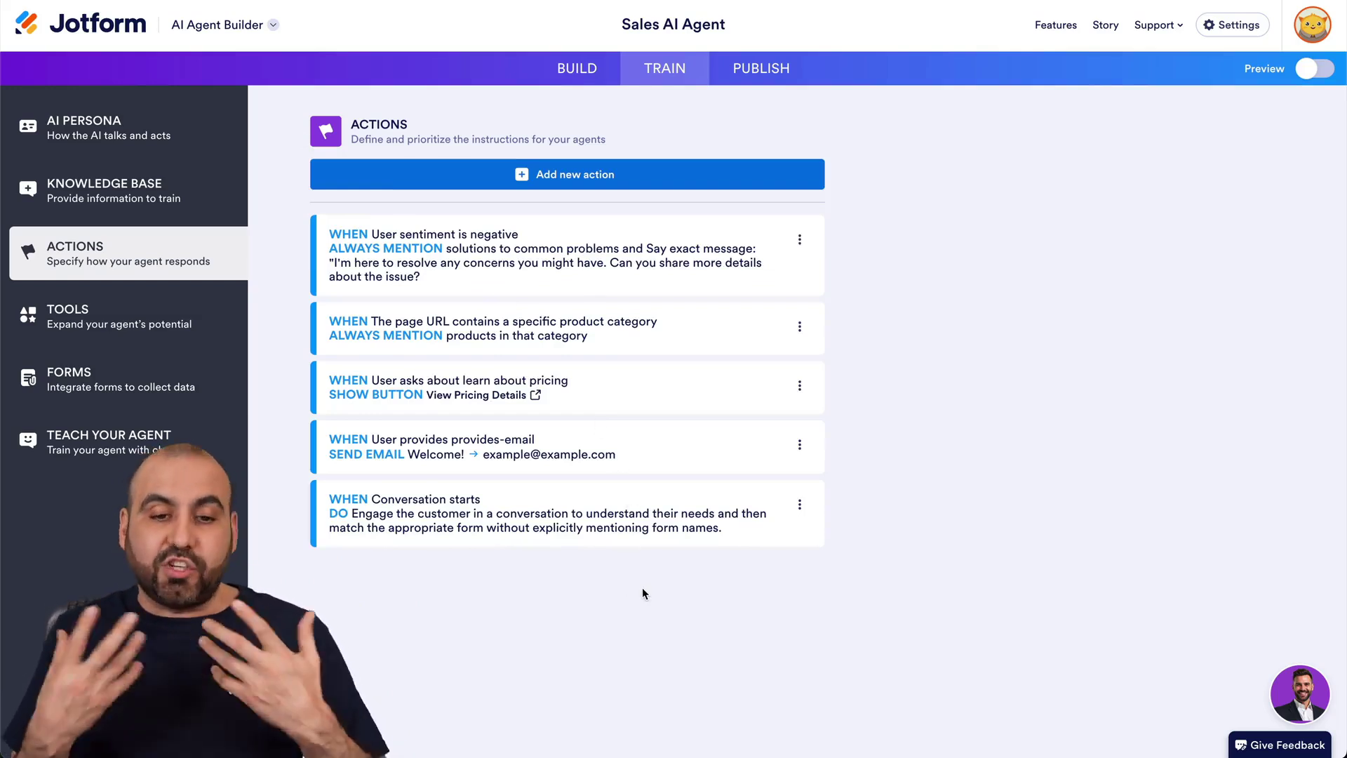
# Open the negative user sentiment action for editing, examine its condition and response message, and return to the action list
pyautogui.click(798, 242)
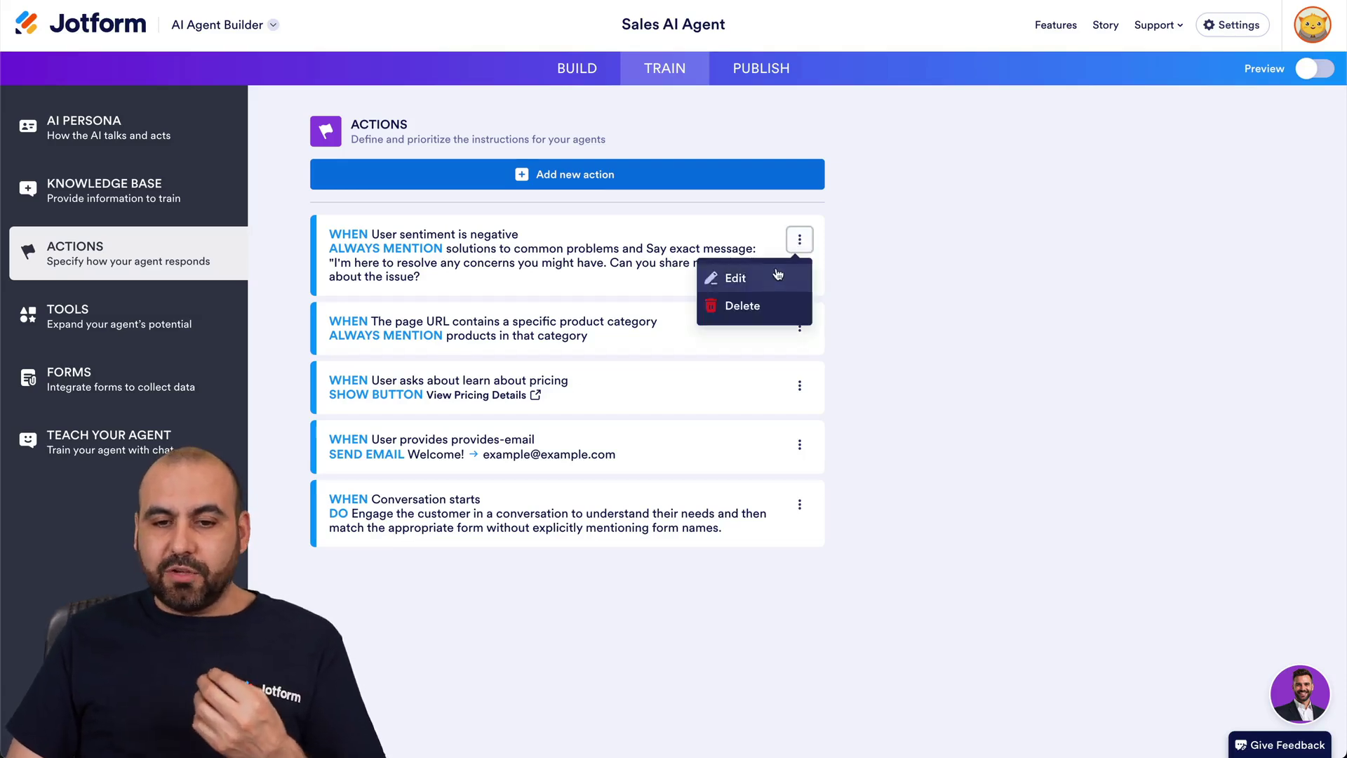
pyautogui.click(774, 275)
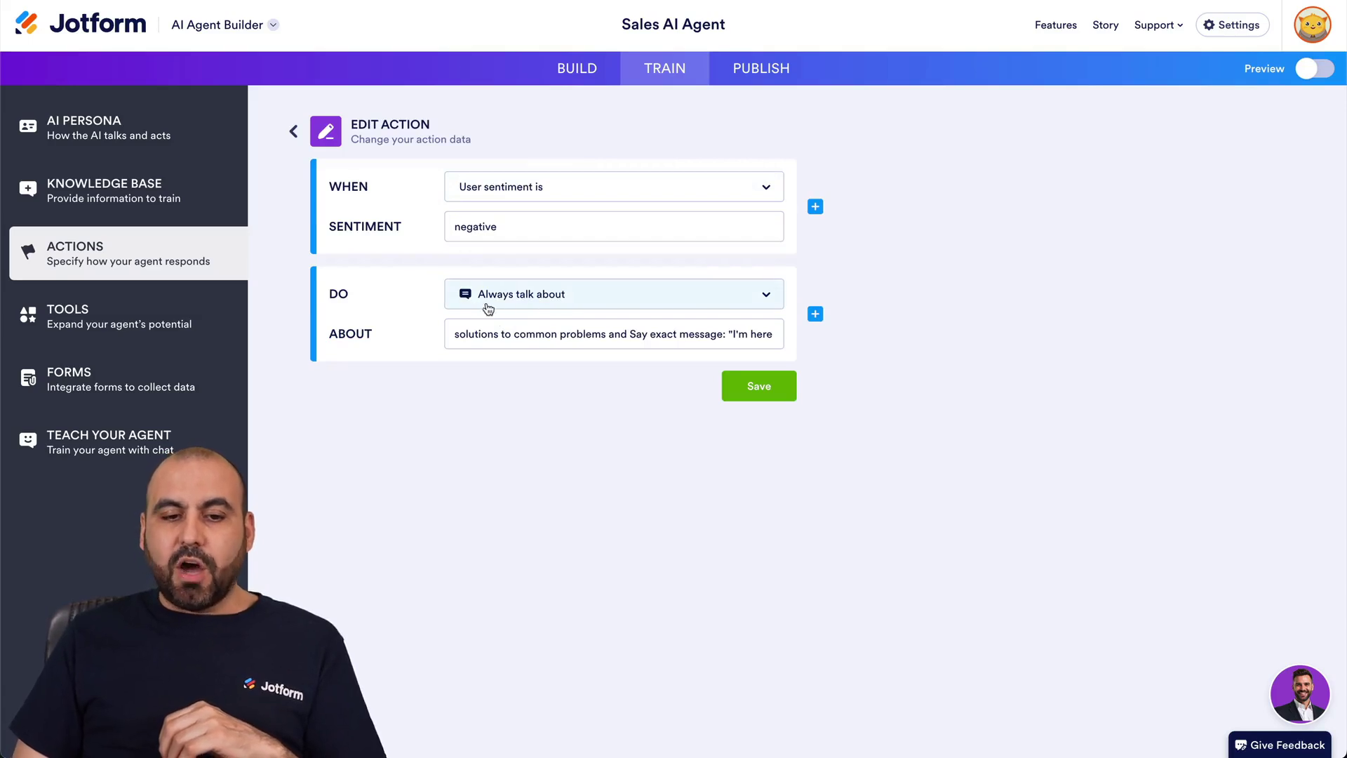
pyautogui.moveTo(457, 339); pyautogui.dragTo(774, 330)
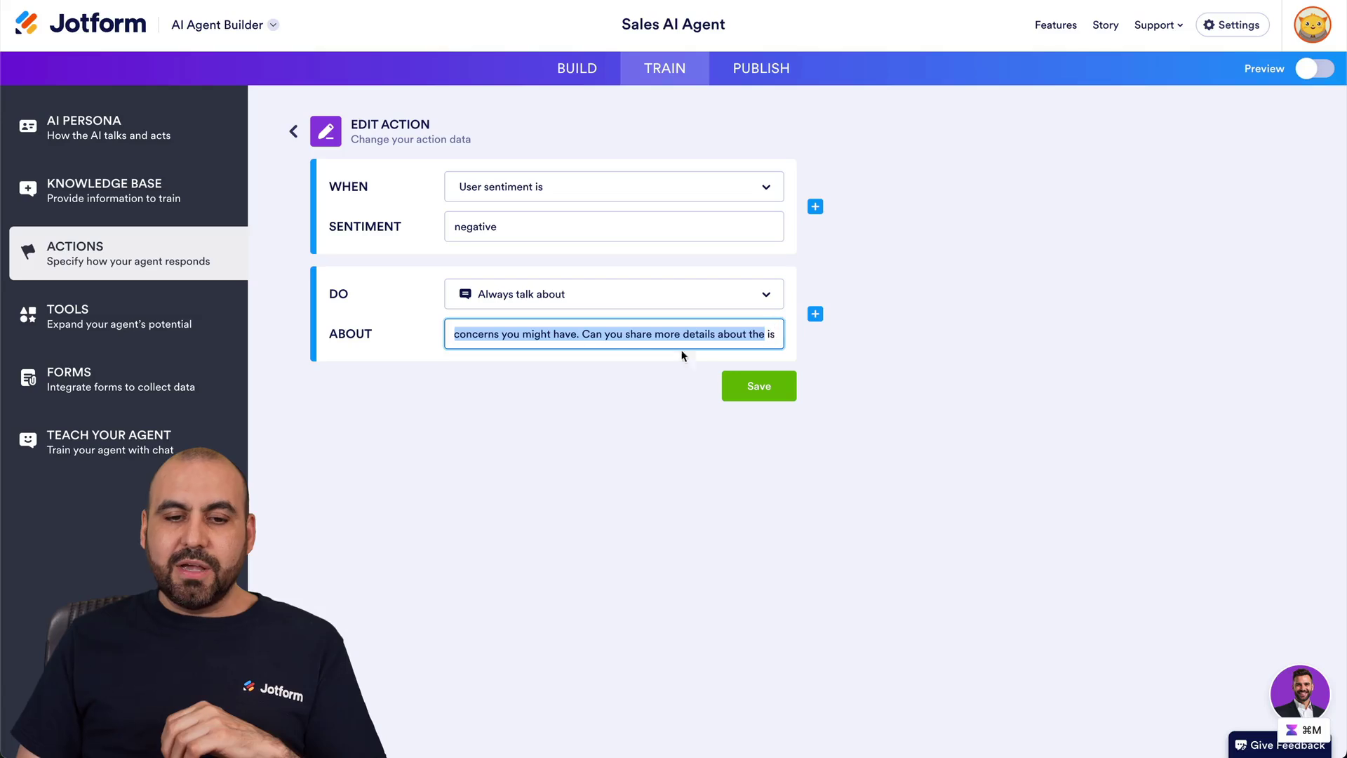
pyautogui.click(577, 336)
pyautogui.moveTo(494, 339); pyautogui.dragTo(452, 335)
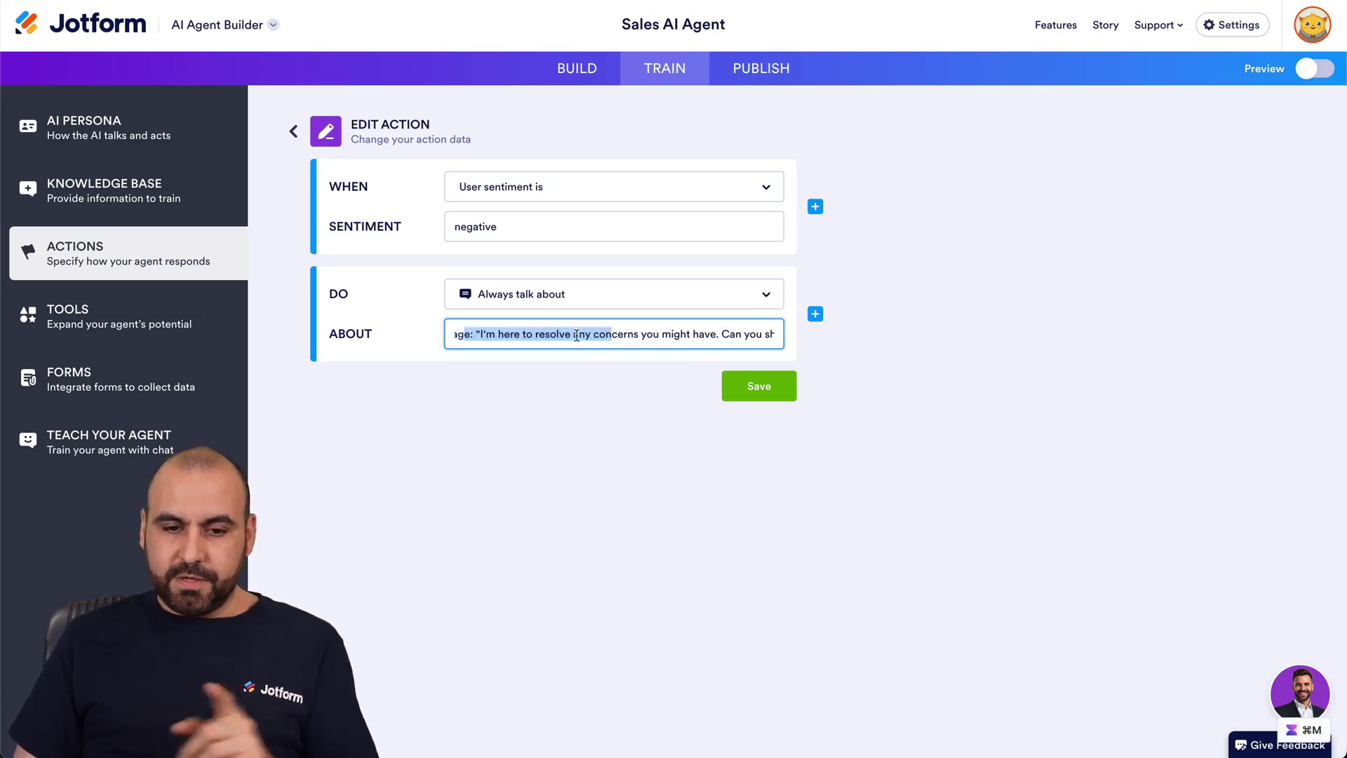
pyautogui.click(624, 335)
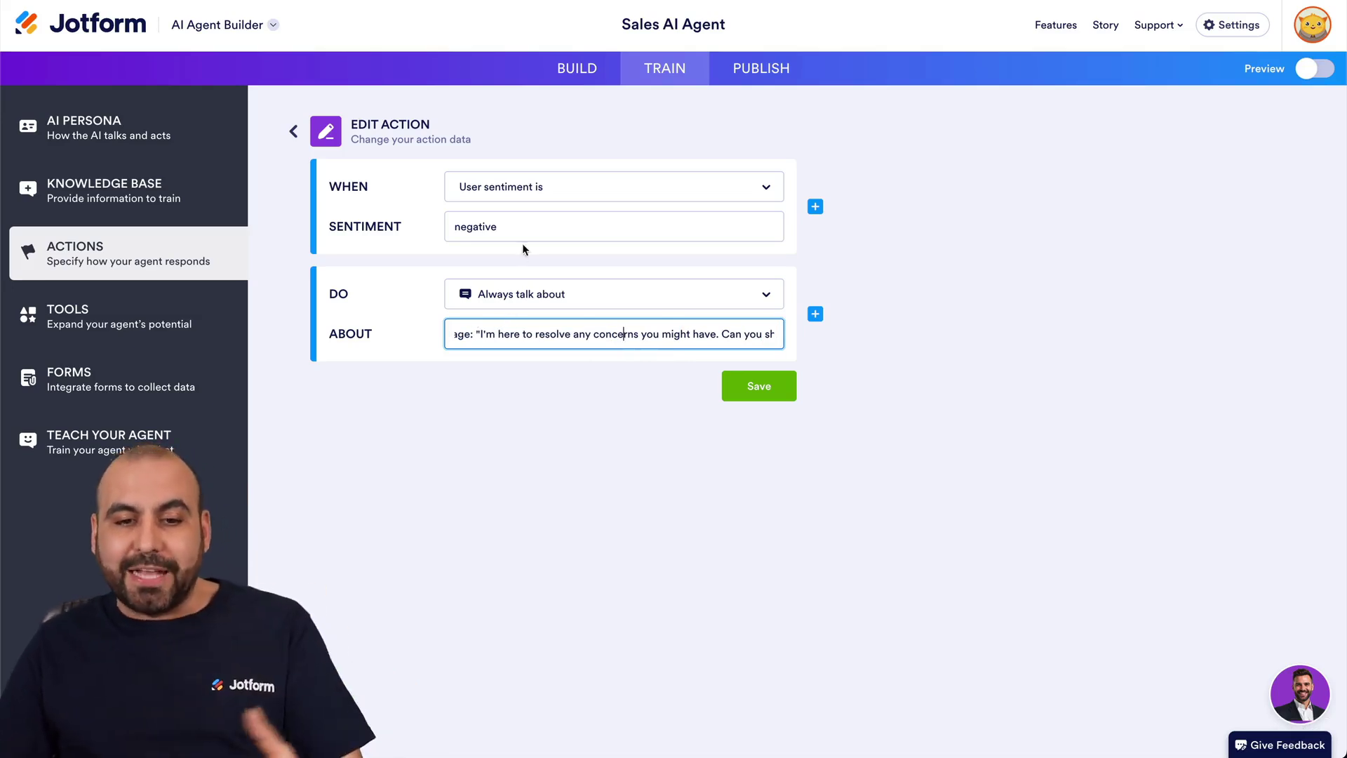
pyautogui.click(804, 457)
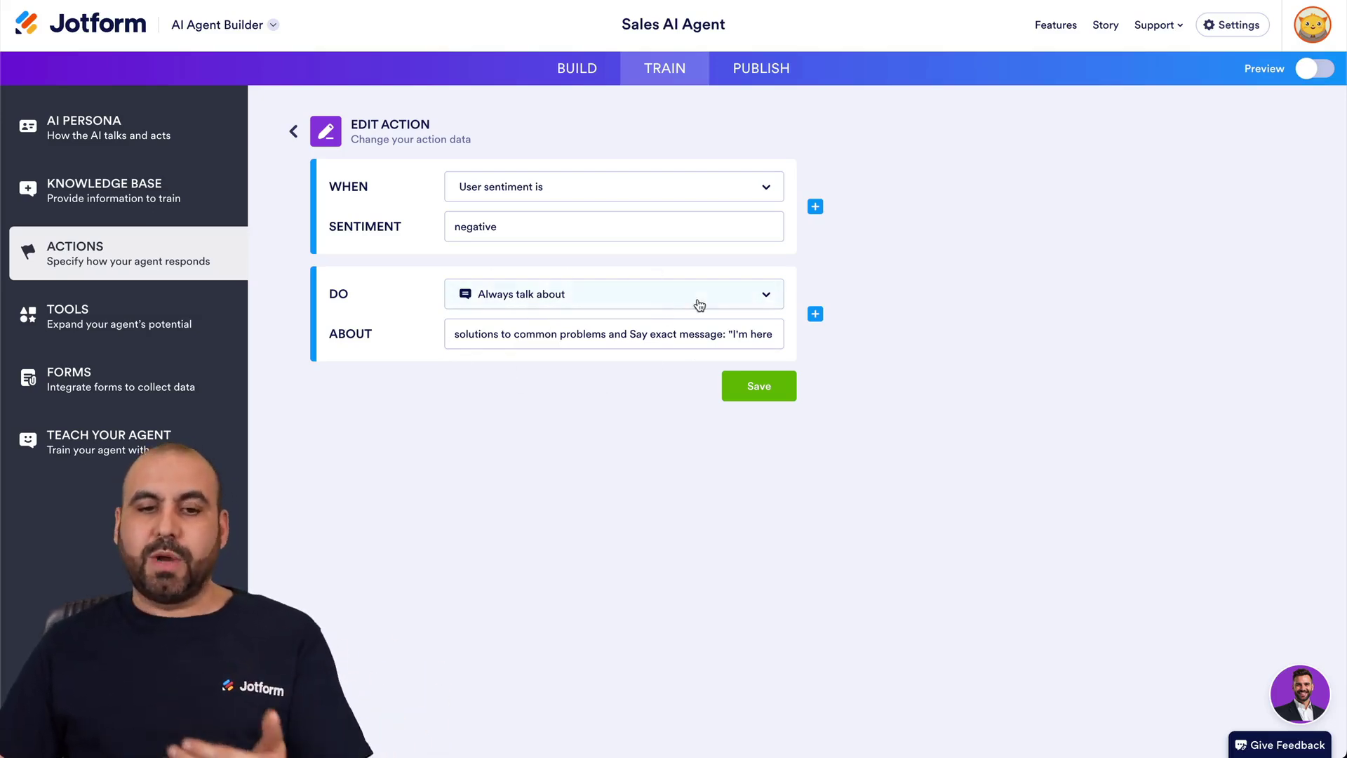
pyautogui.click(570, 298)
pyautogui.click(401, 438)
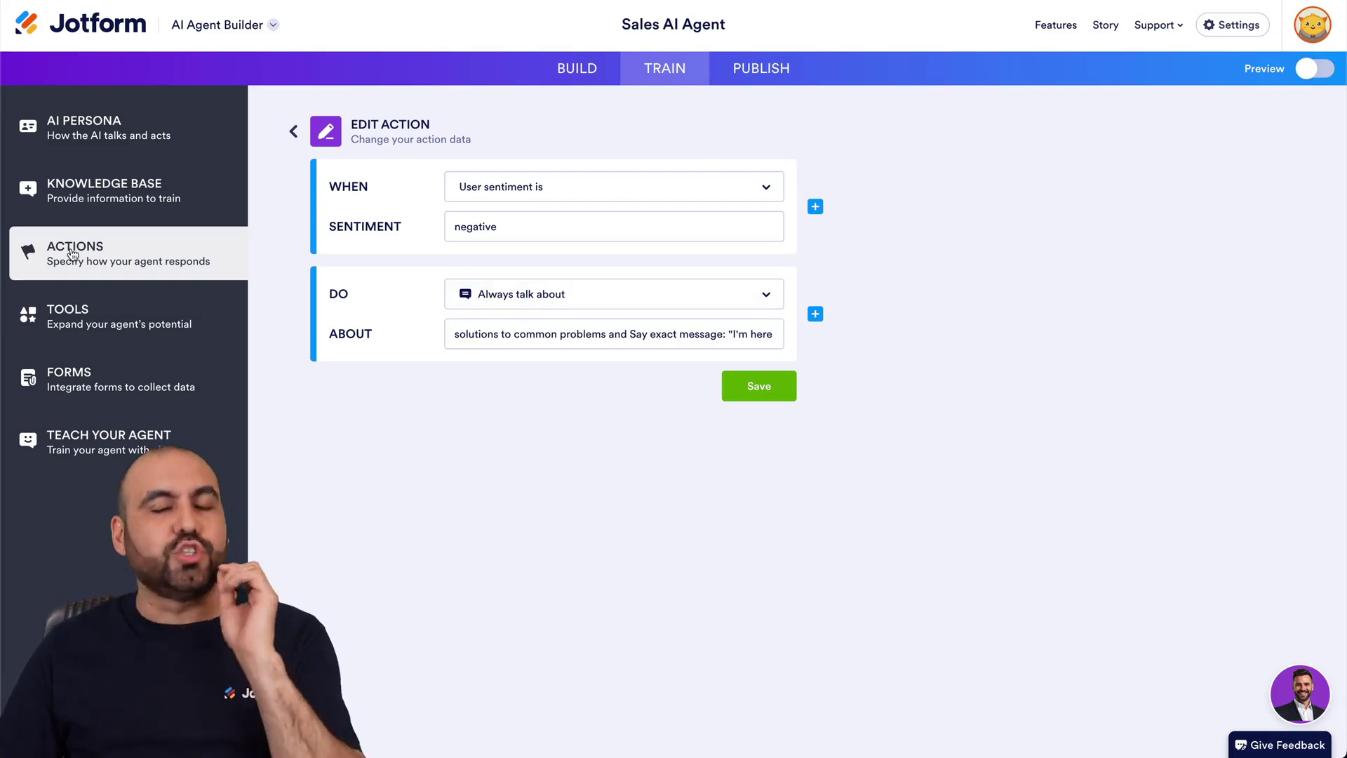
pyautogui.click(293, 133)
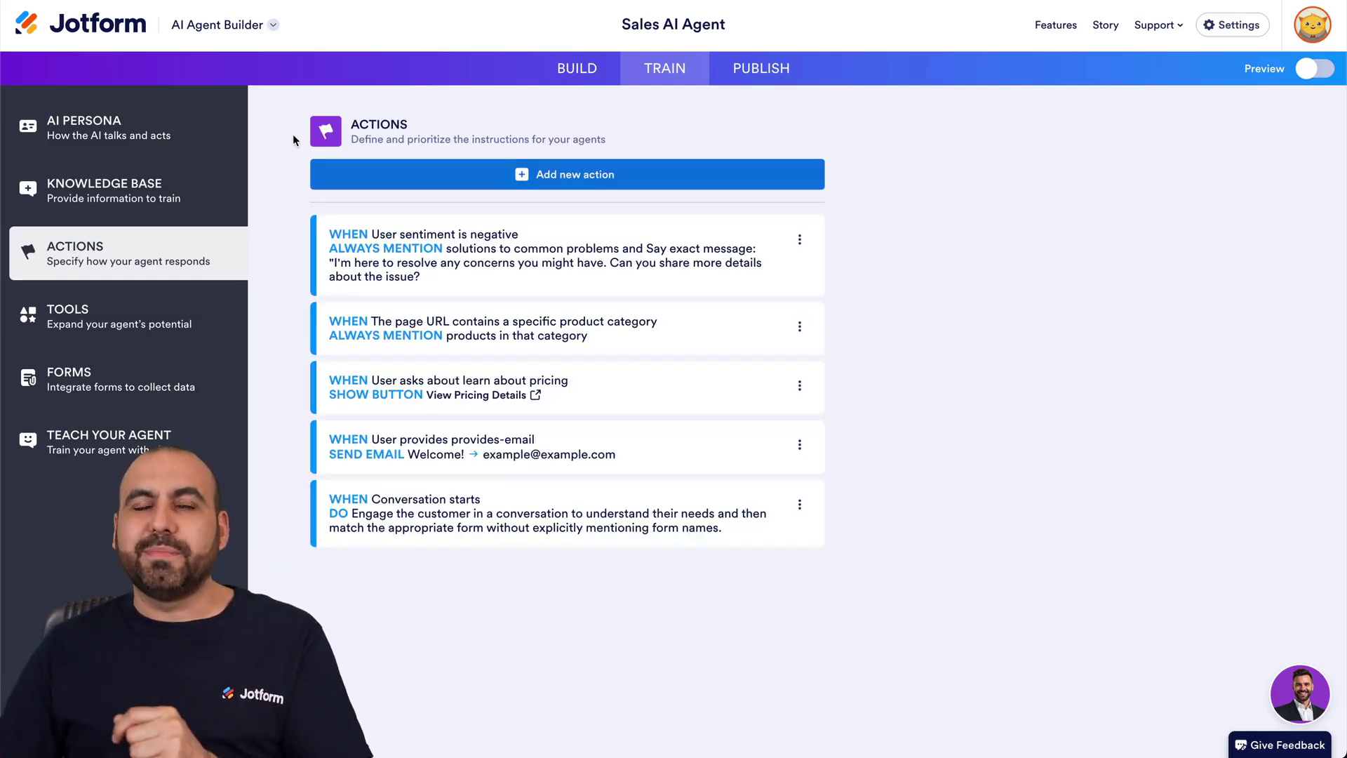
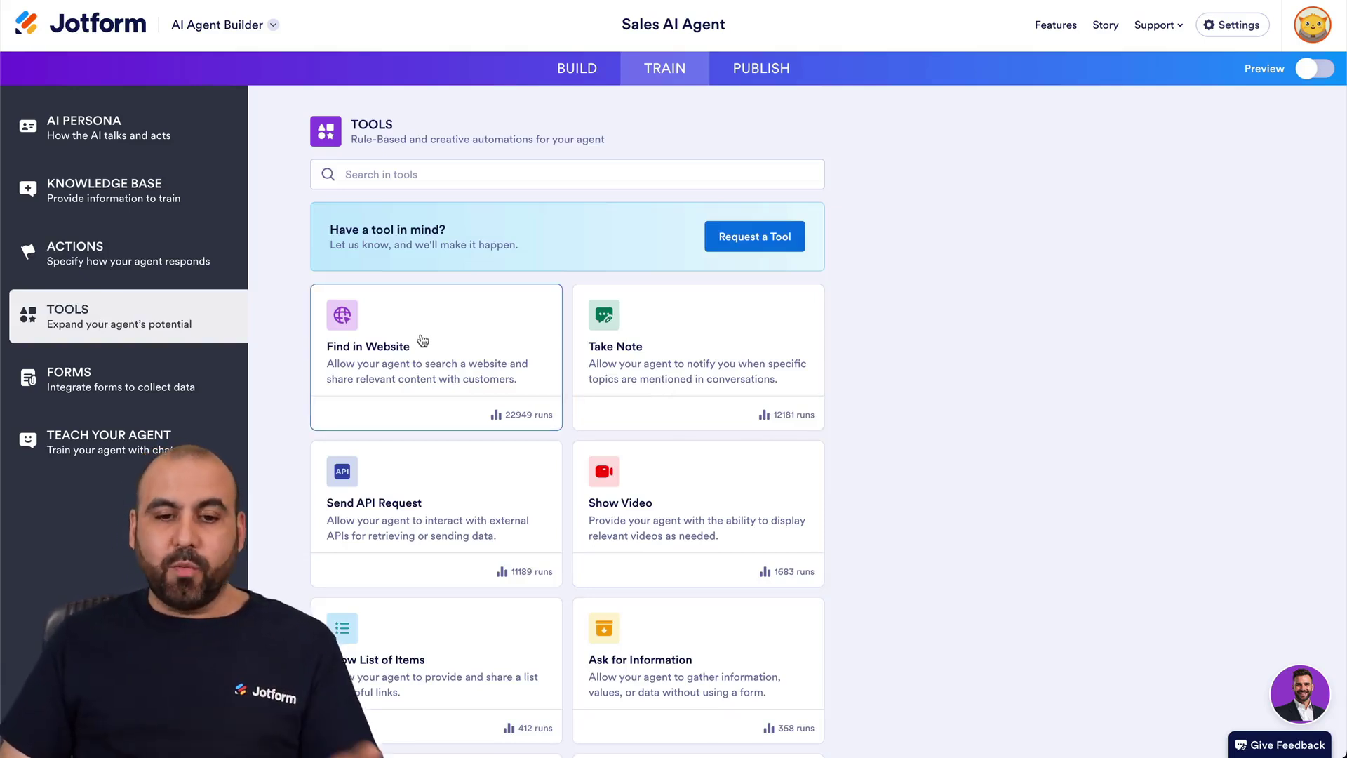
# Examine the full catalogue of tools available for the agent, down to the option for requesting a tool
pyautogui.scroll(-2, 732, 357)
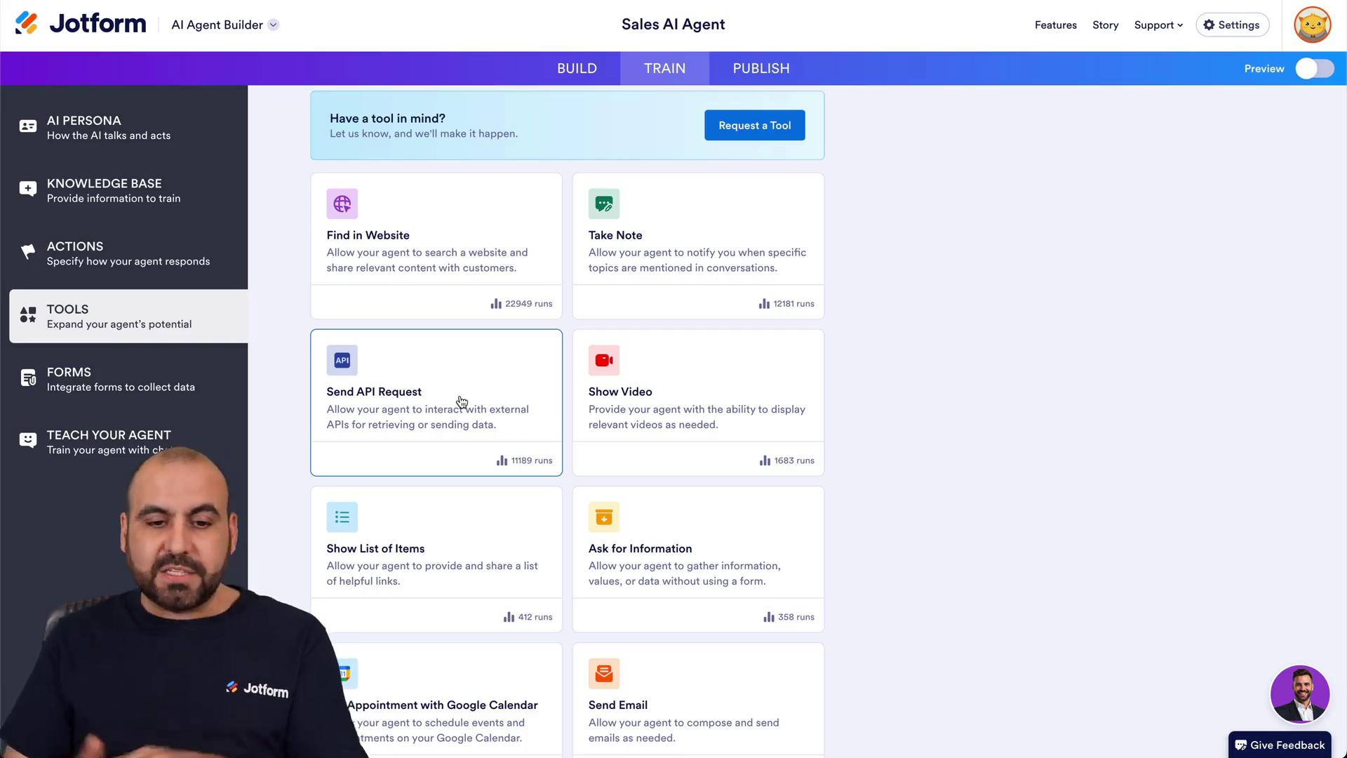
pyautogui.scroll(-2, 676, 406)
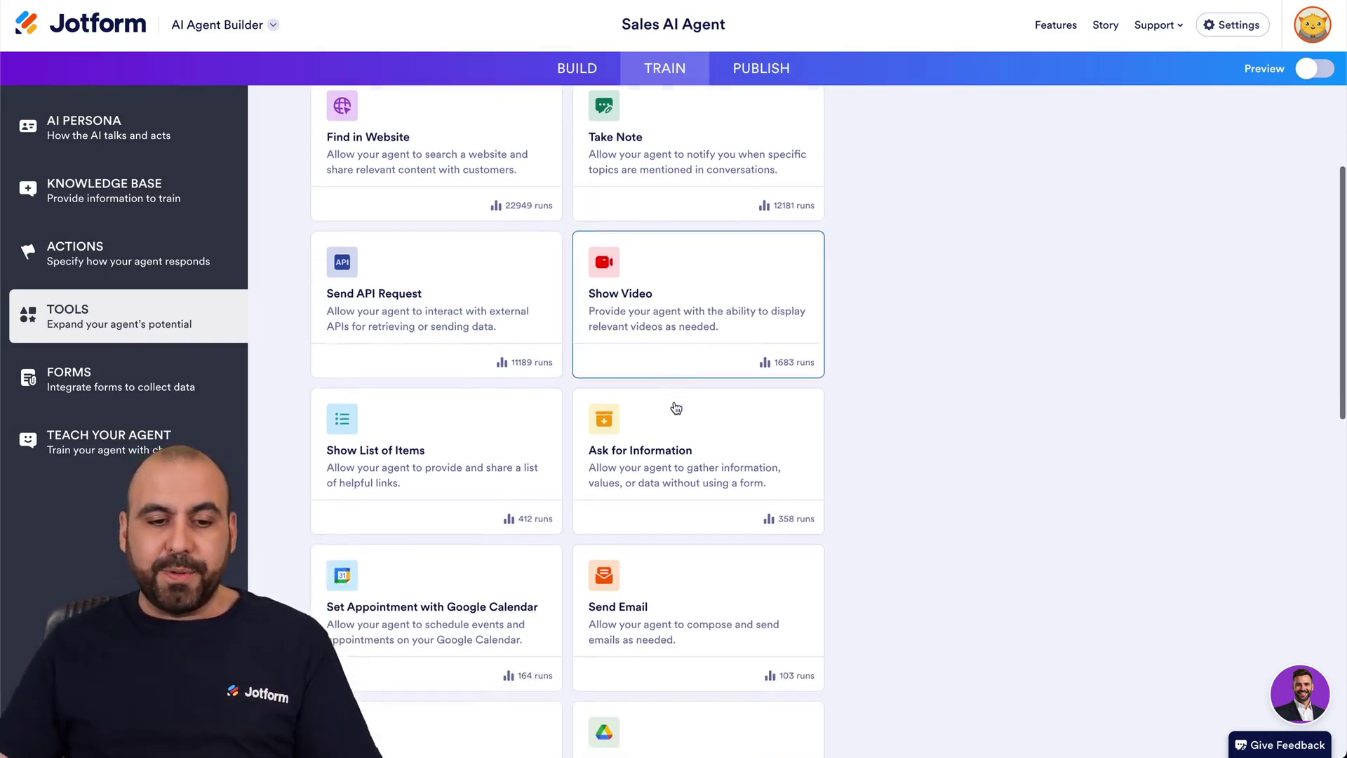
pyautogui.scroll(-3, 668, 458)
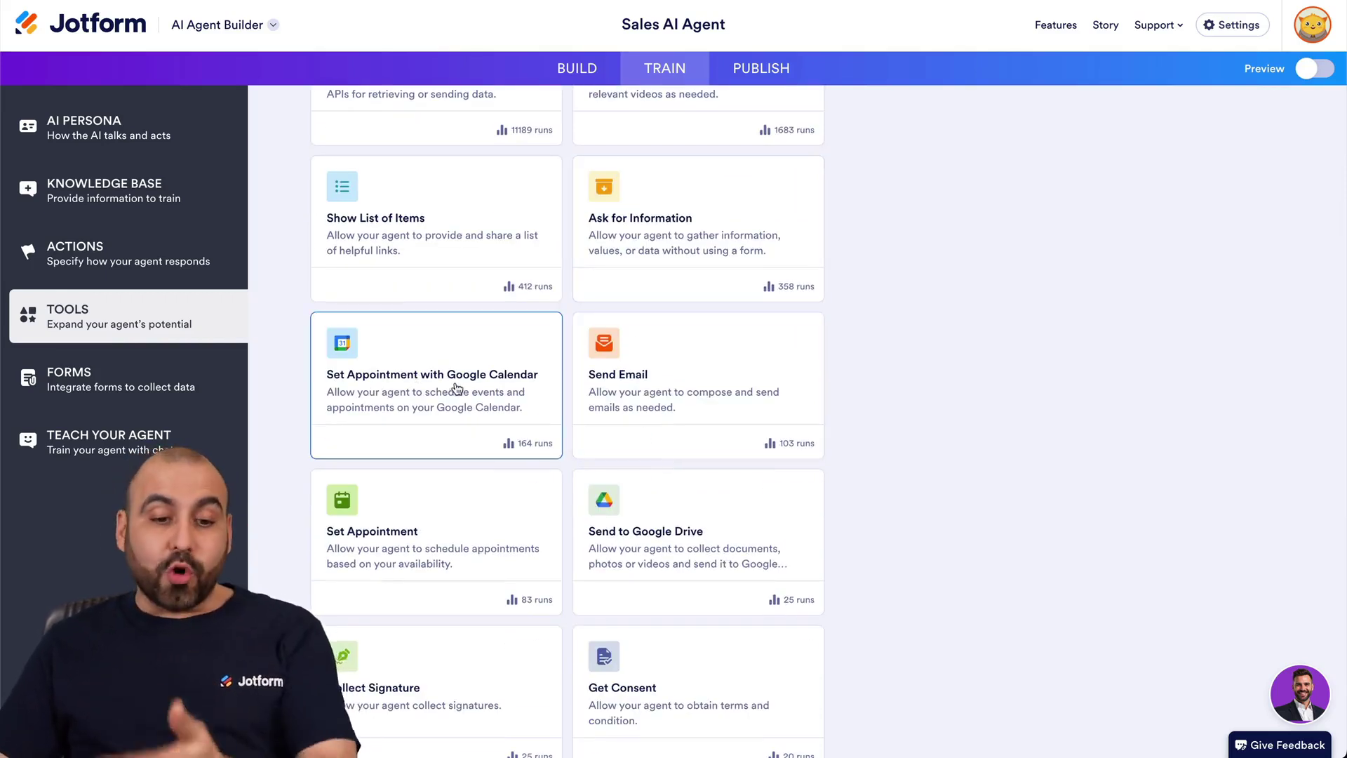
pyautogui.scroll(-6, 456, 537)
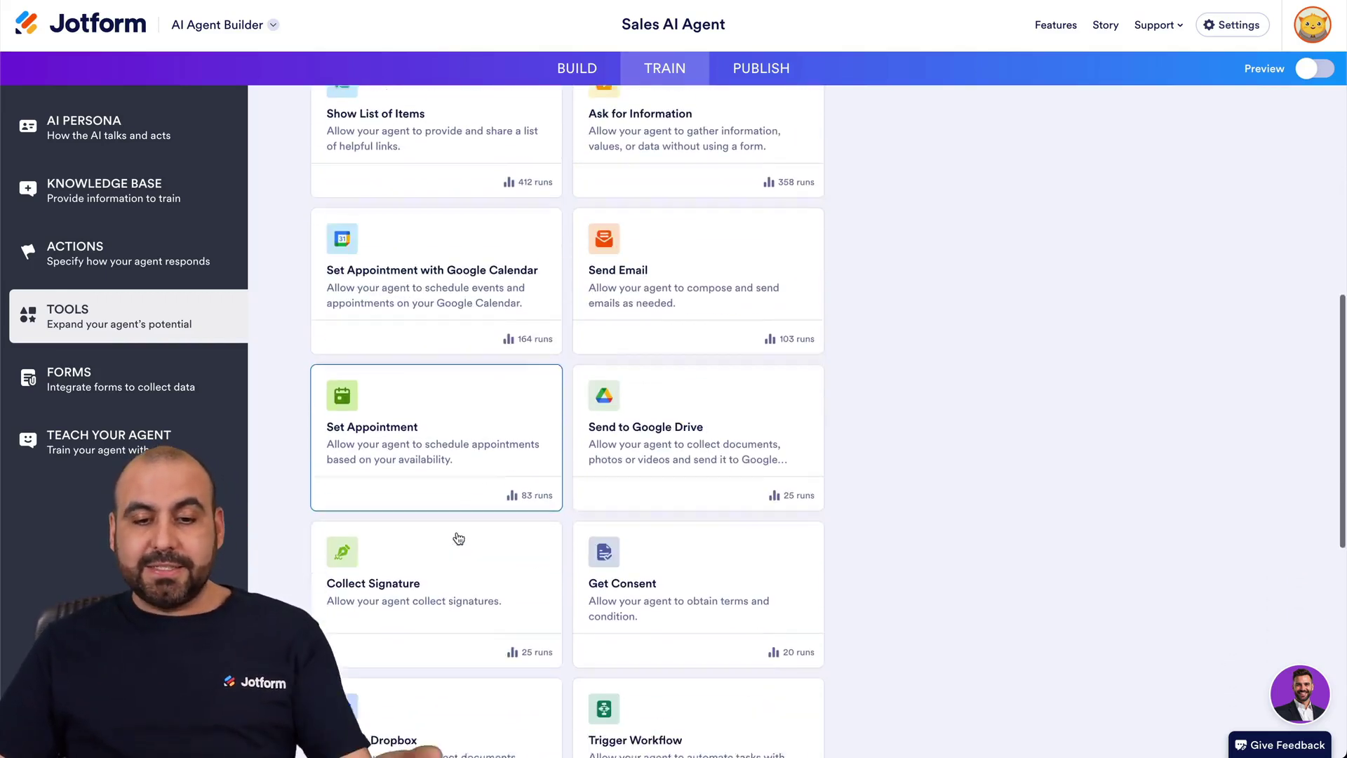
pyautogui.scroll(-3, 674, 558)
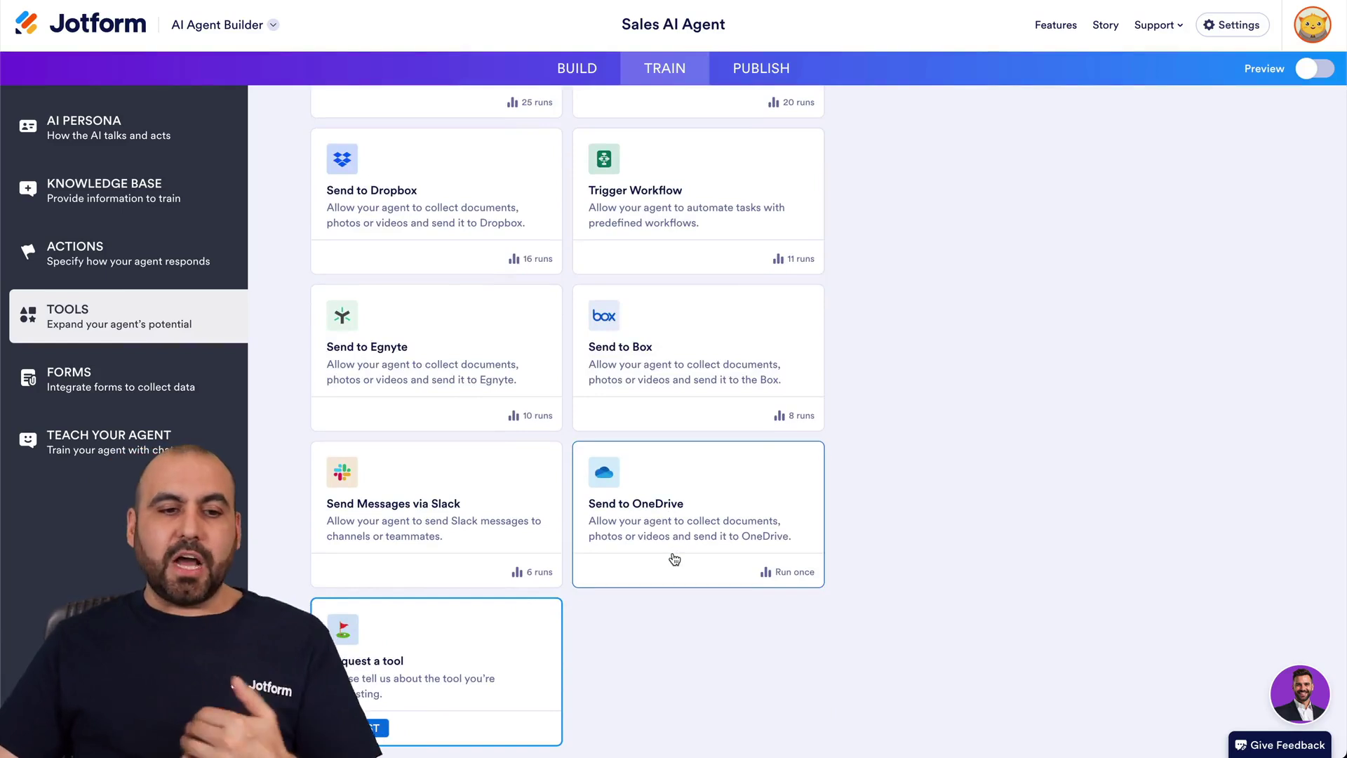
# Add the existing Coffee Survey form to the forms the agent uses to collect data
pyautogui.click(132, 390)
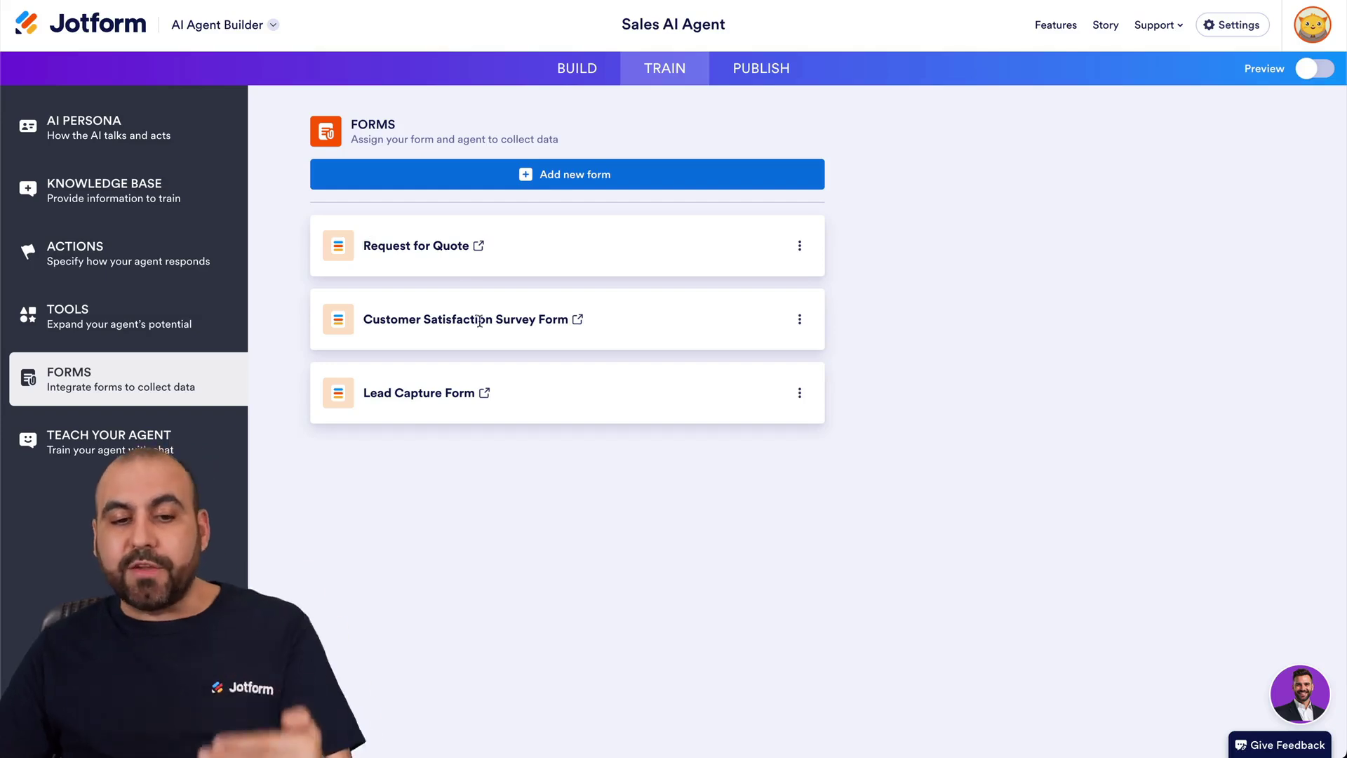
pyautogui.click(598, 176)
pyautogui.click(597, 223)
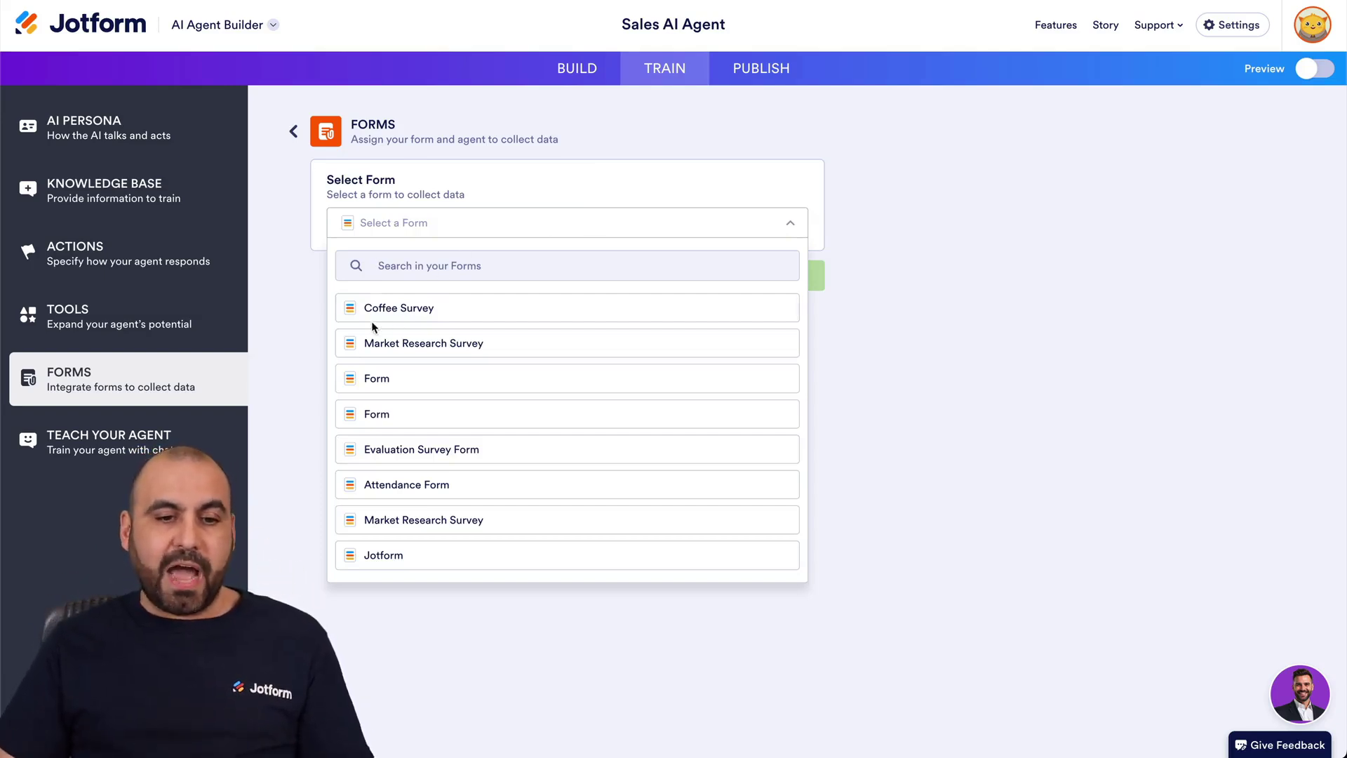
pyautogui.click(437, 311)
pyautogui.click(772, 280)
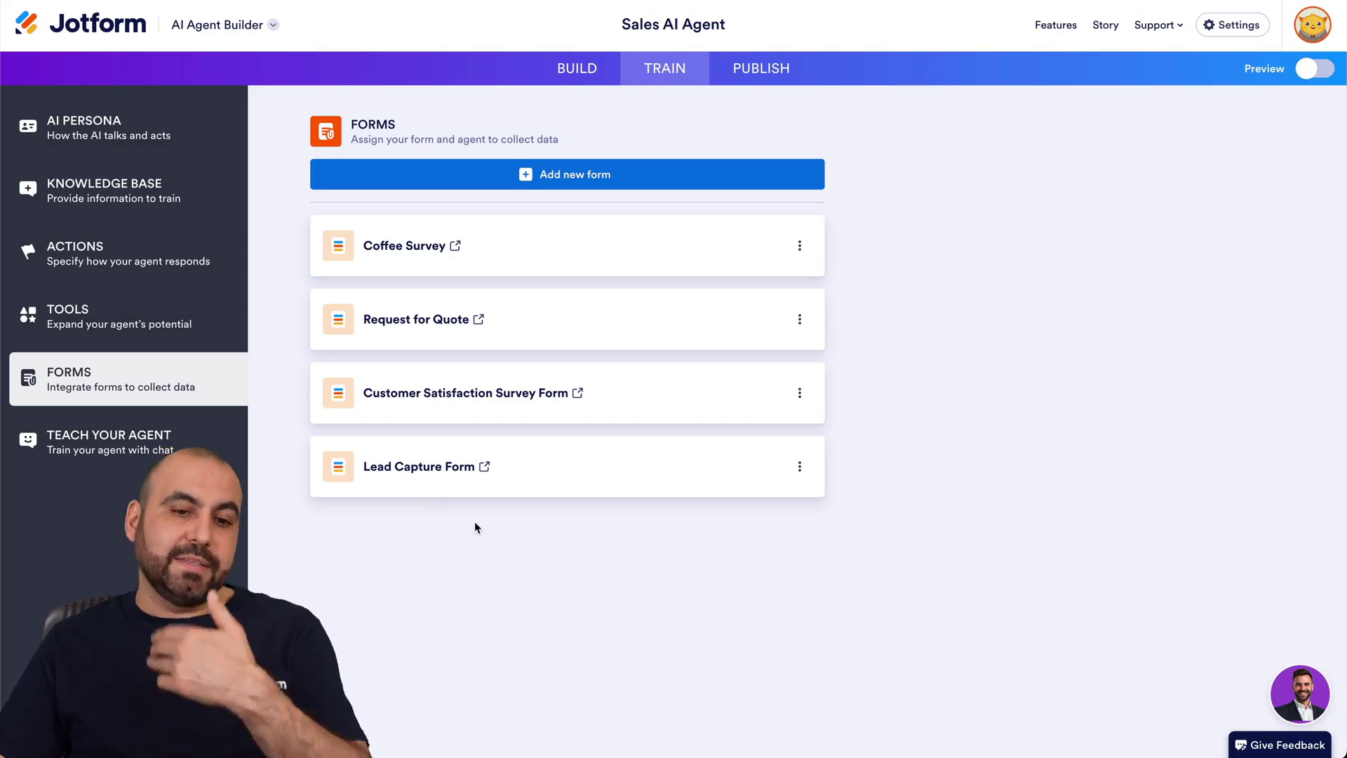
# View the Teach Your Agent chat, and preview the agent's start screen and chat in mobile, tablet and desktop layouts
pyautogui.click(134, 463)
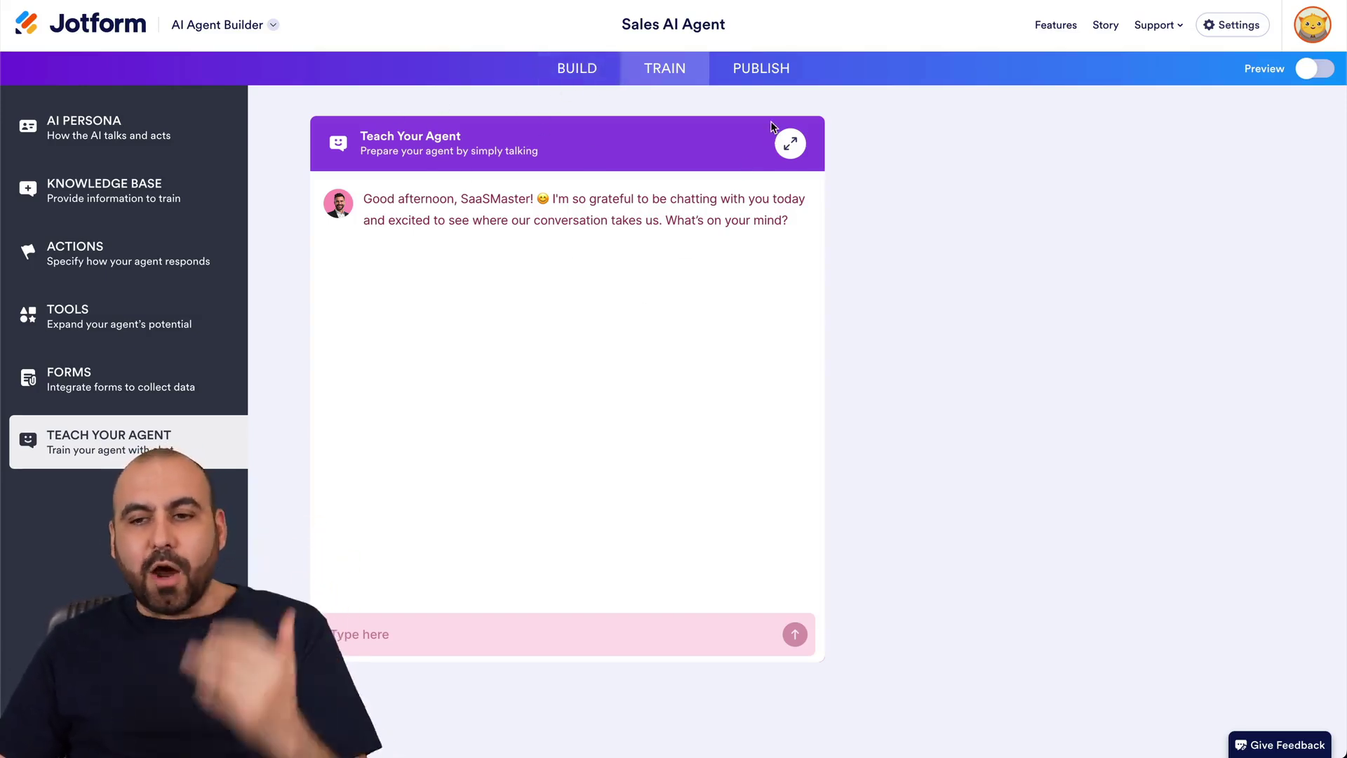
pyautogui.click(1312, 70)
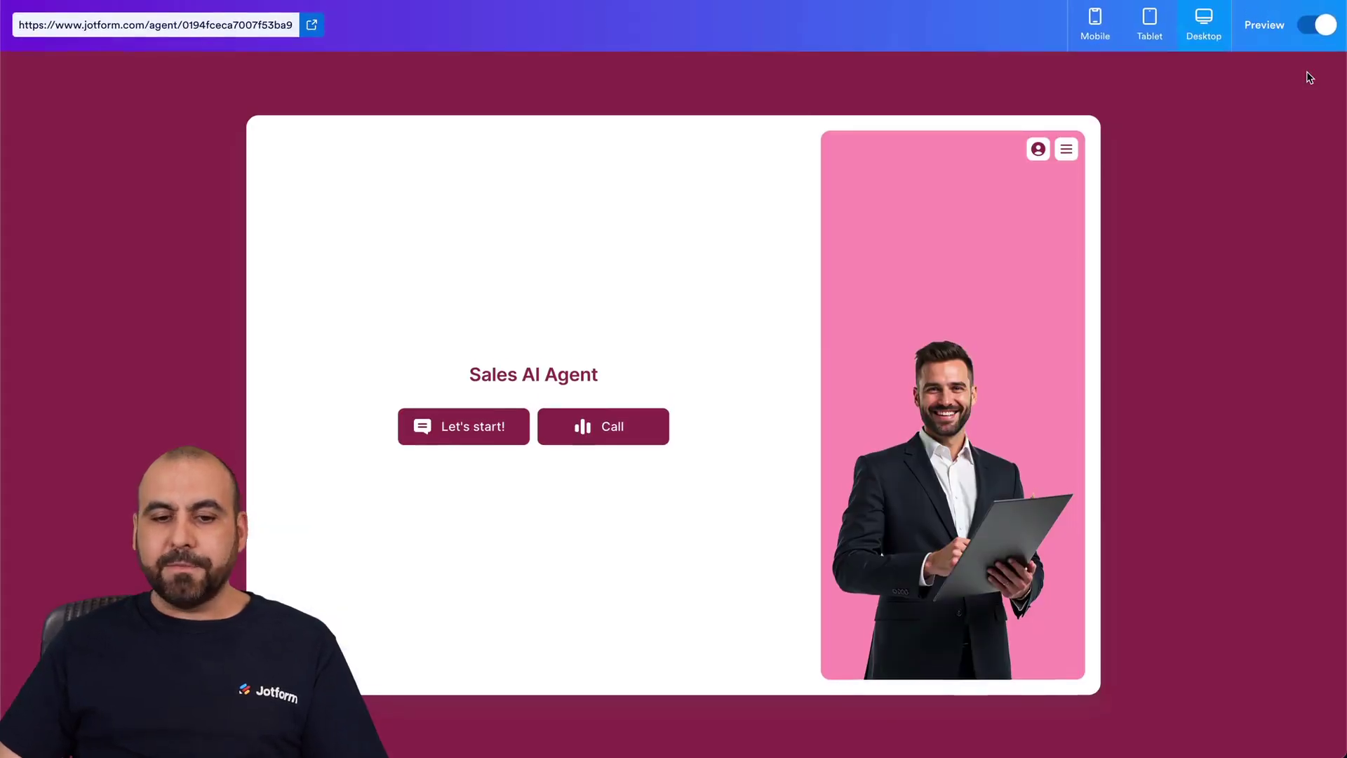
pyautogui.click(493, 435)
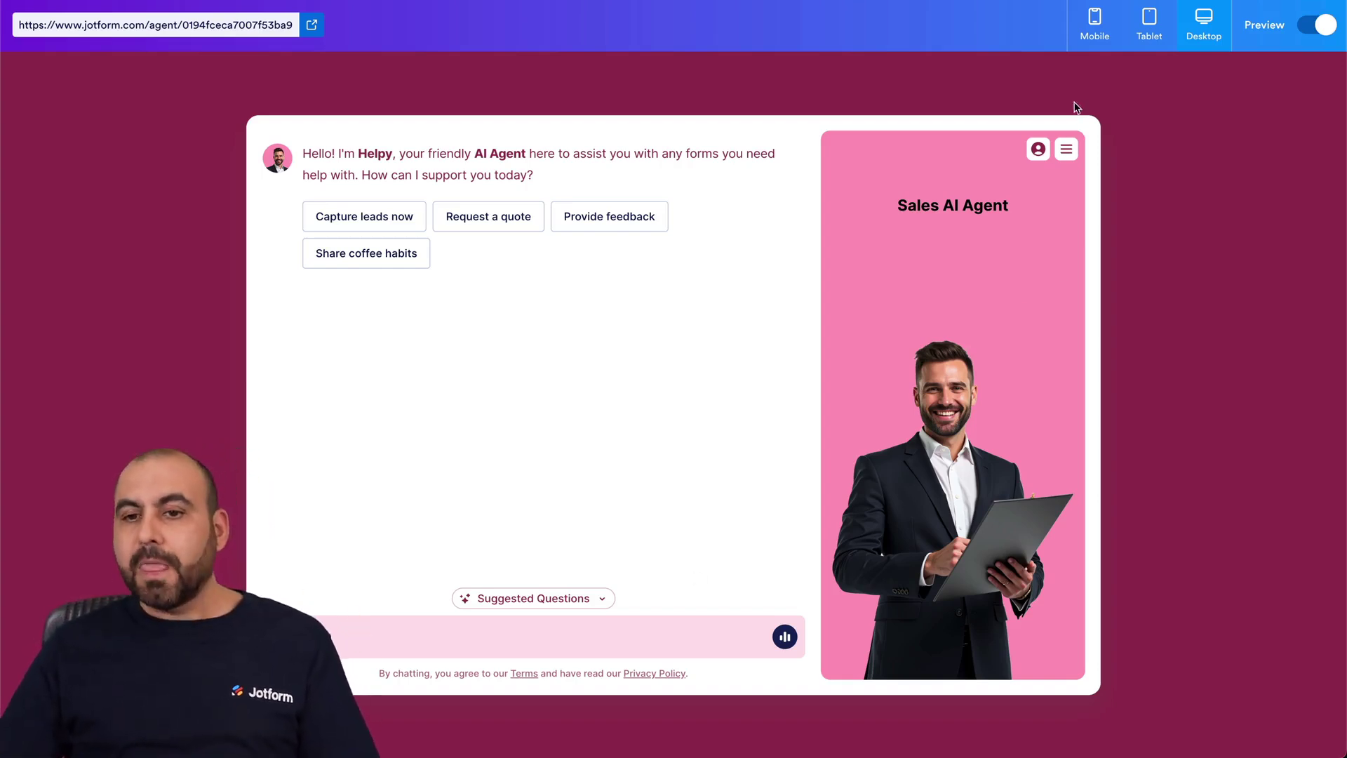
pyautogui.click(1093, 28)
pyautogui.click(1149, 28)
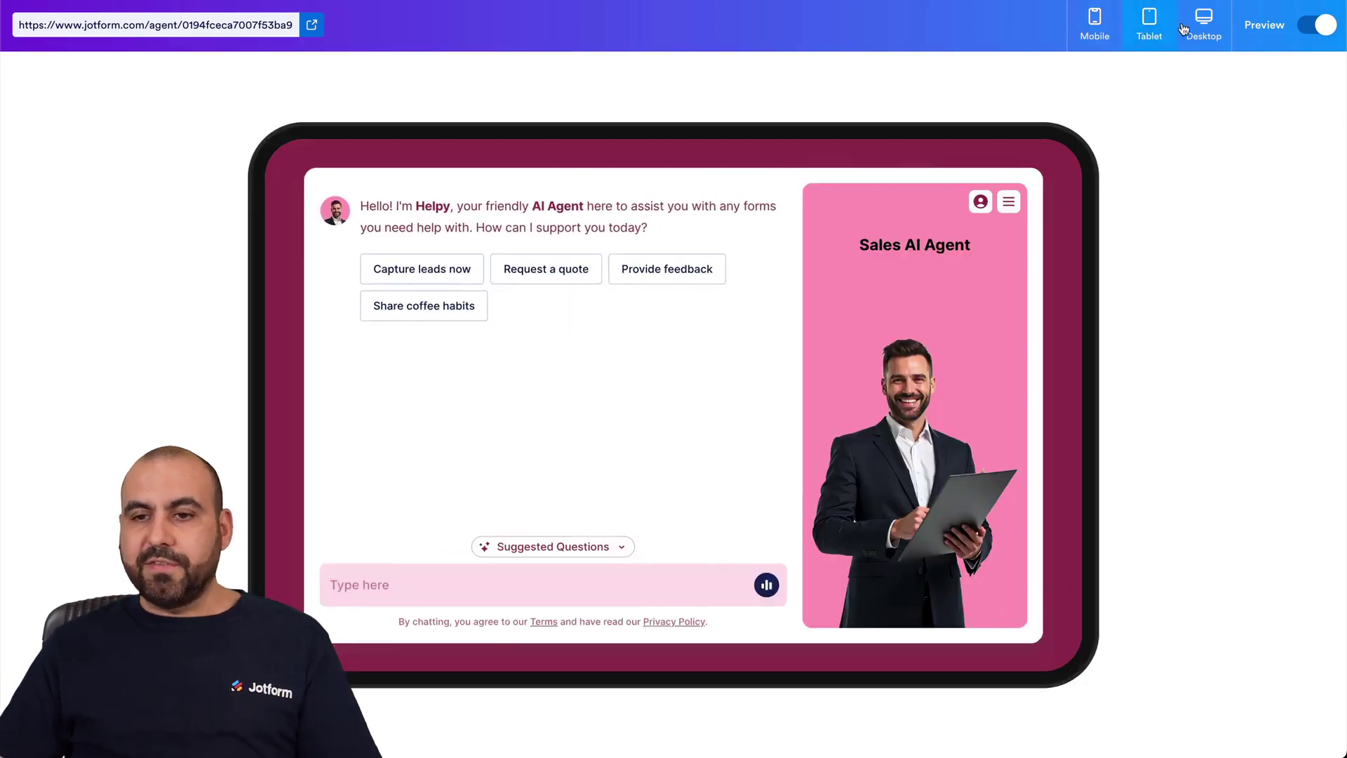
pyautogui.click(1200, 26)
pyautogui.click(1318, 26)
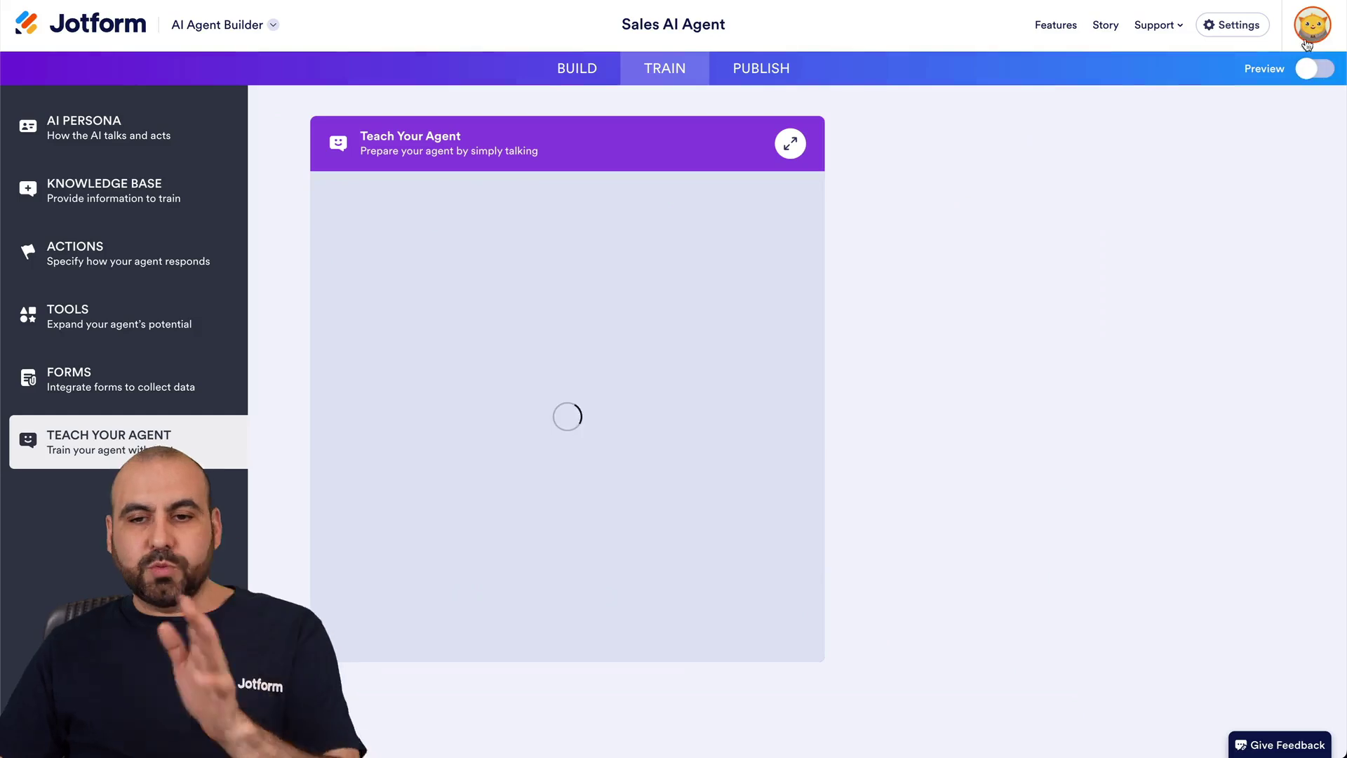
# Open the agent's quick share publishing options and copy its direct share link
pyautogui.click(761, 68)
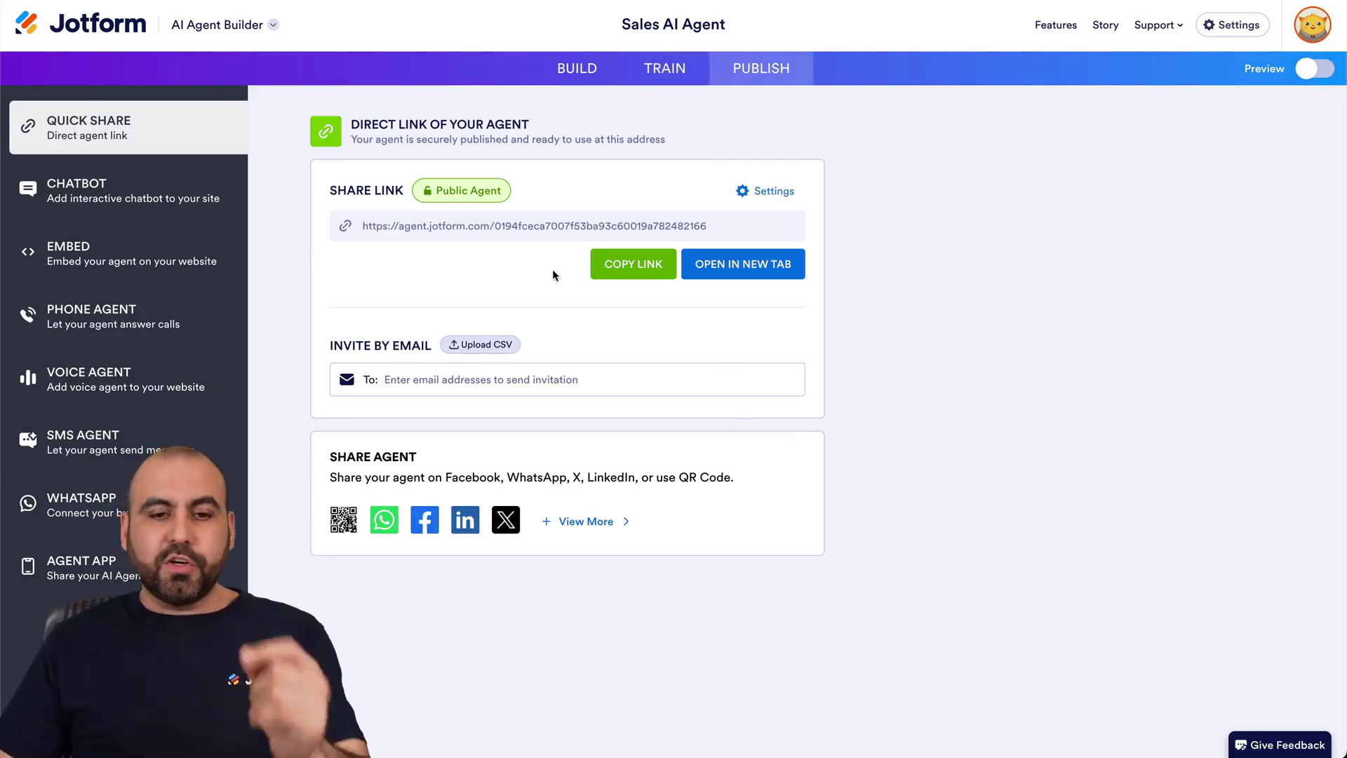
pyautogui.click(640, 265)
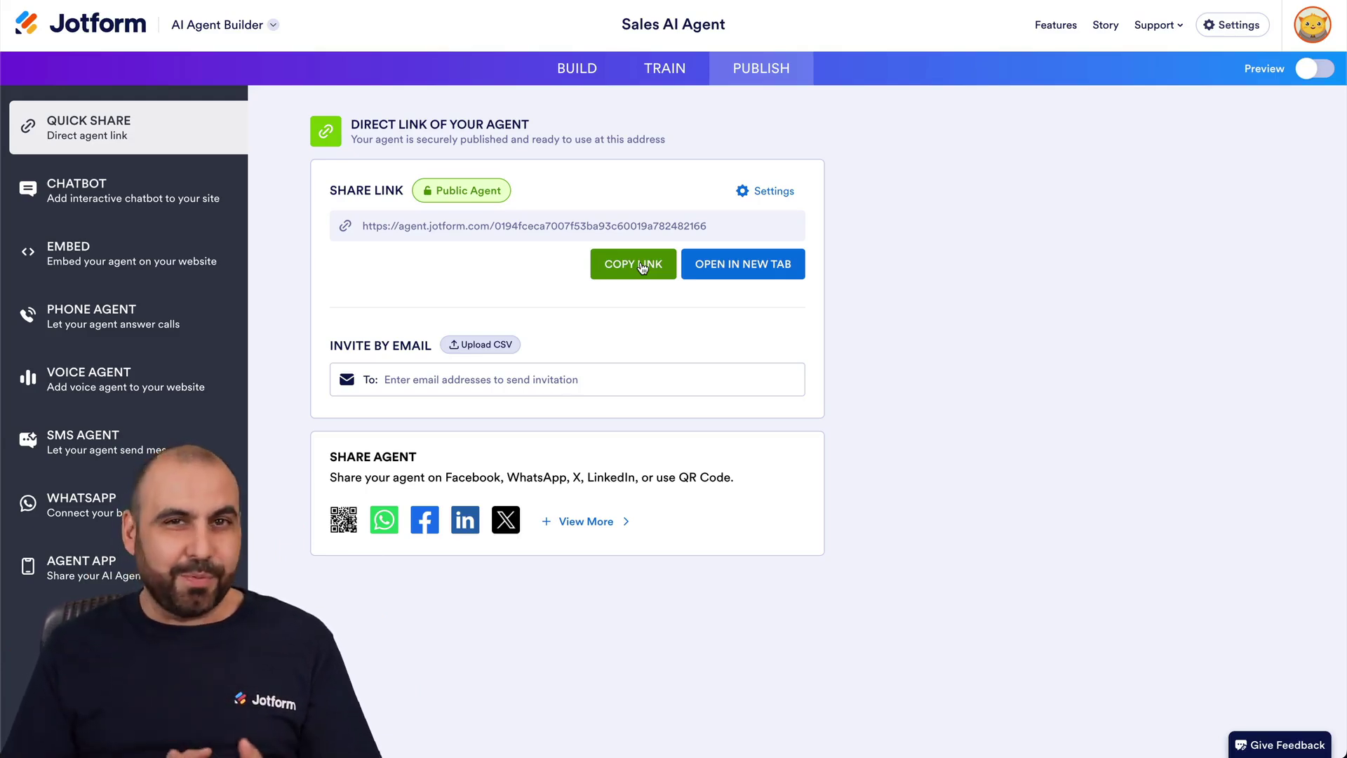
pyautogui.click(641, 265)
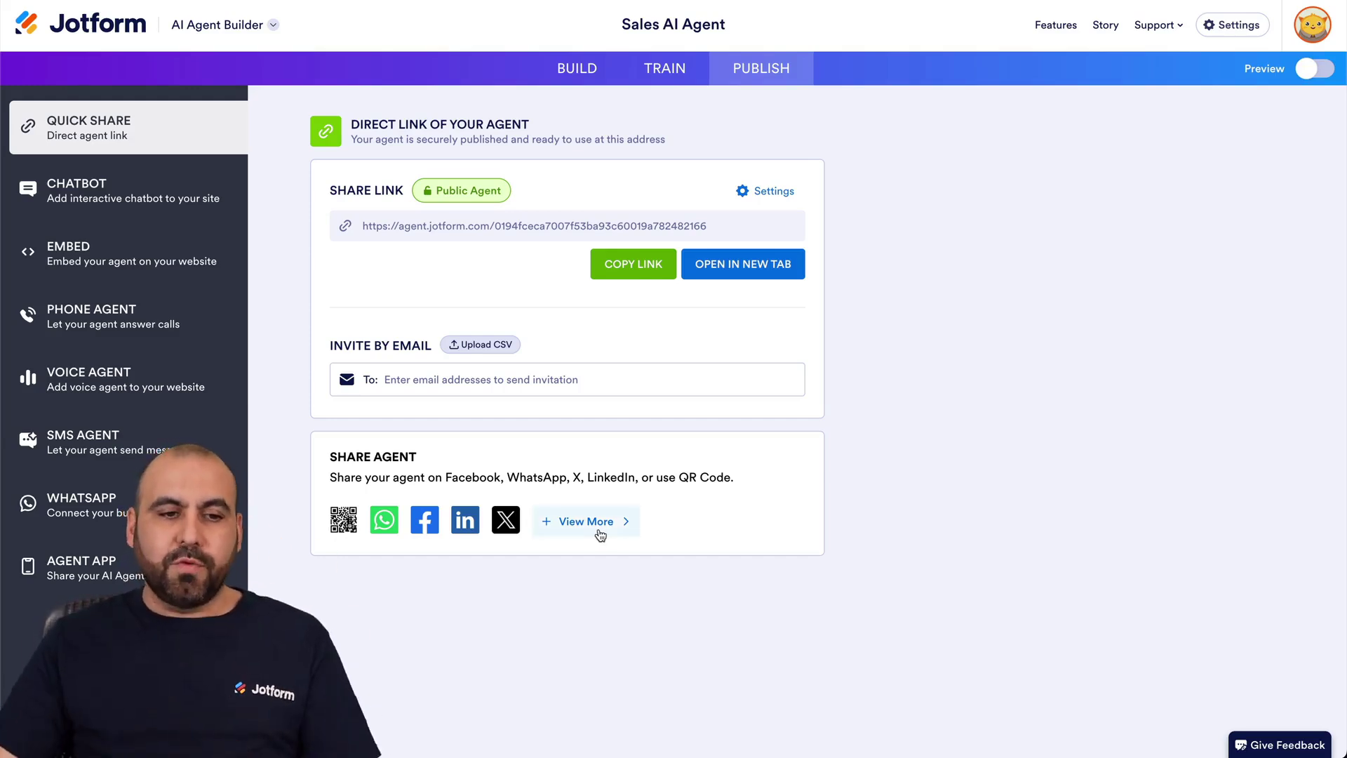
# Examine the chatbot's greeting and automatic opening options, leaving them as they are, and copy its website embed code
pyautogui.click(149, 200)
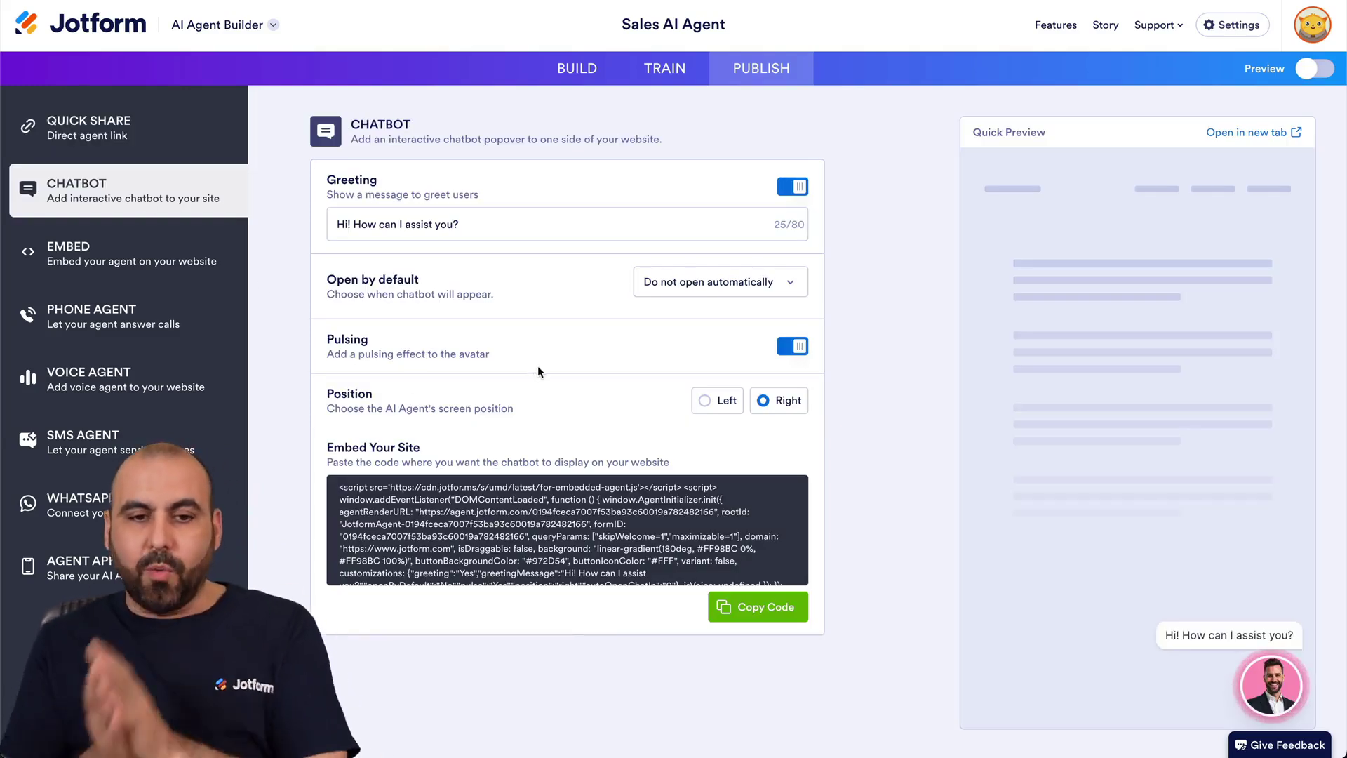
pyautogui.click(339, 224)
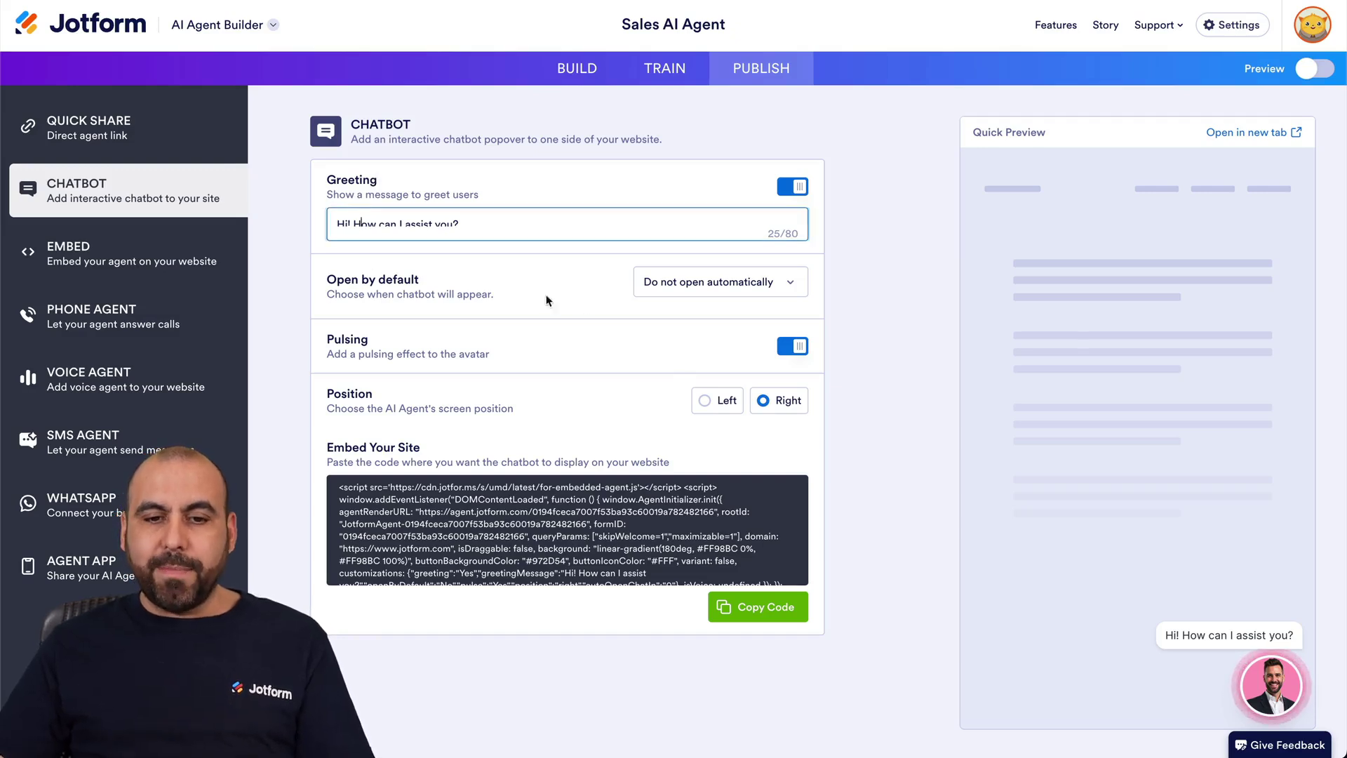
pyautogui.click(751, 282)
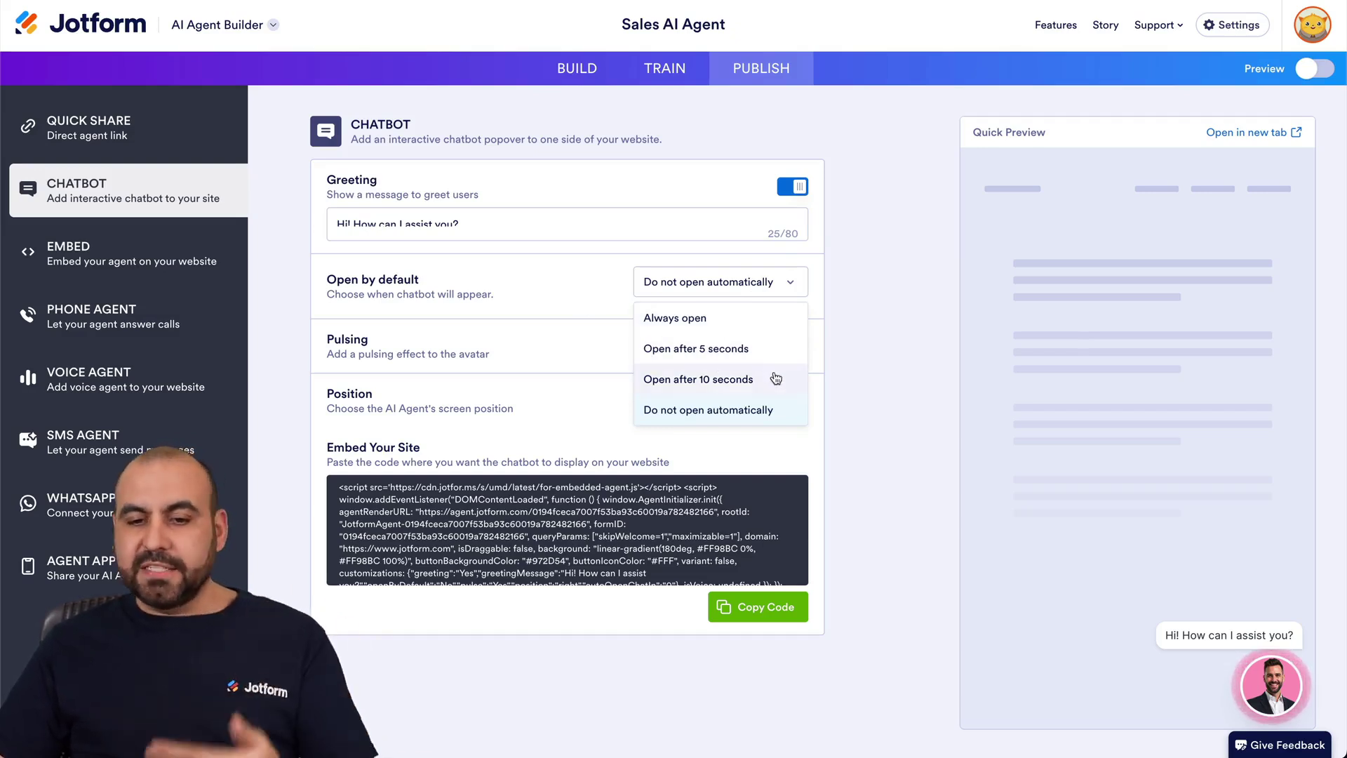
pyautogui.click(572, 263)
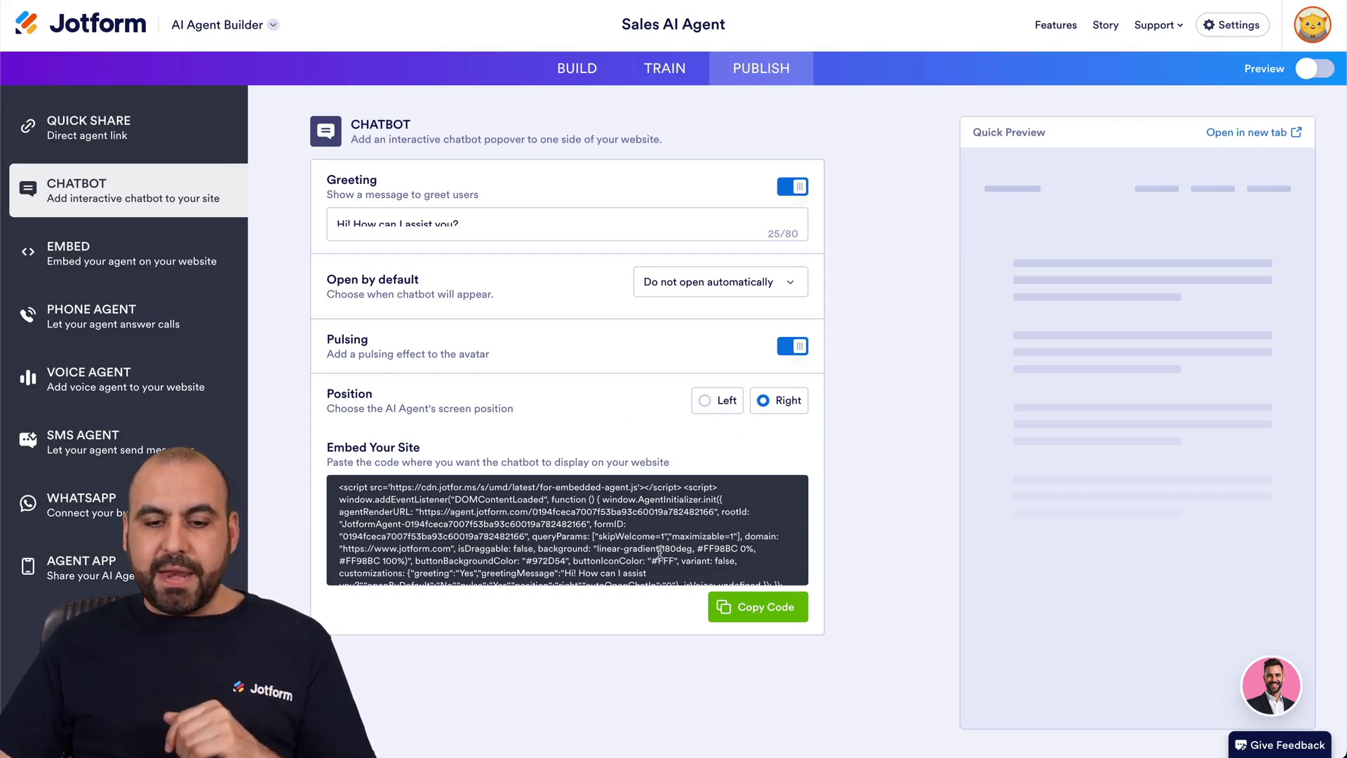
pyautogui.click(783, 610)
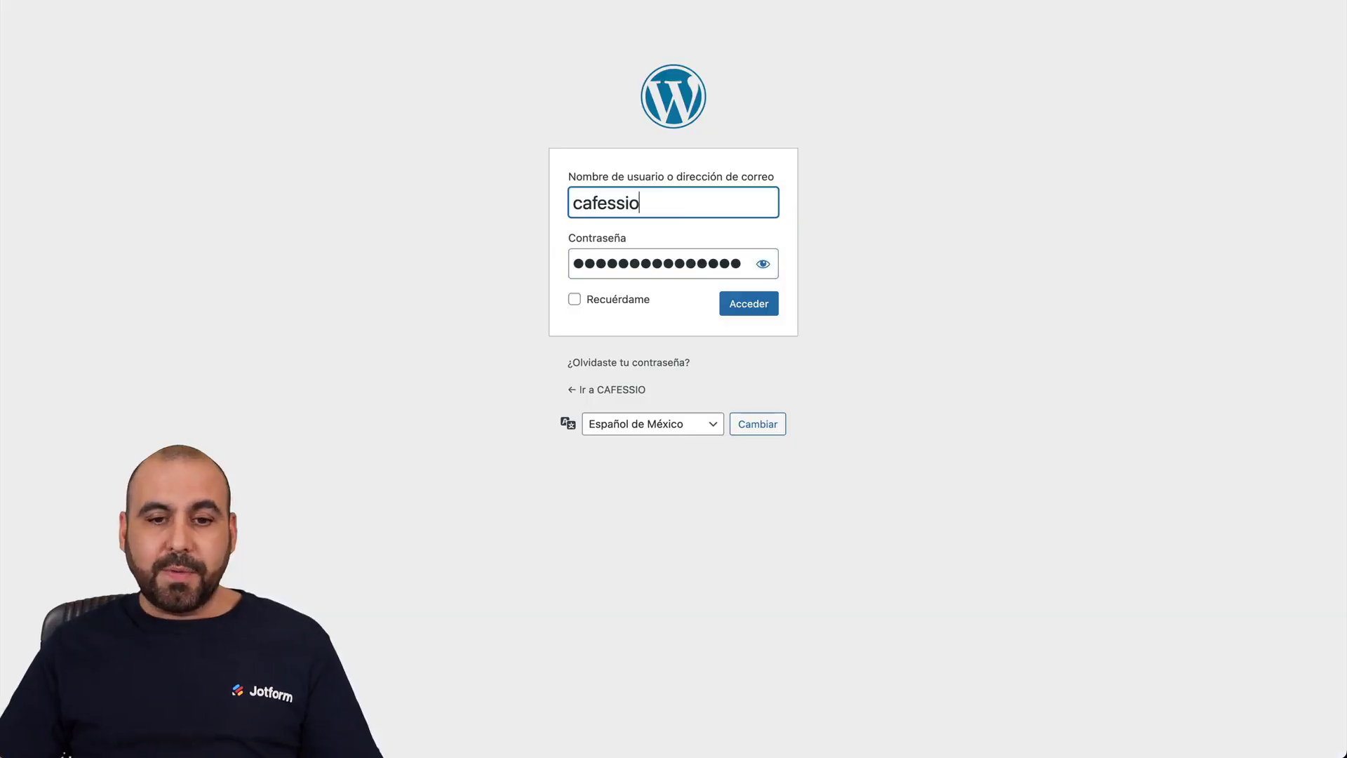
# Switch to WordPress, log in to the CAFESSIO site and open the Divi theme's header.php in the theme file editor
pyautogui.click(751, 309)
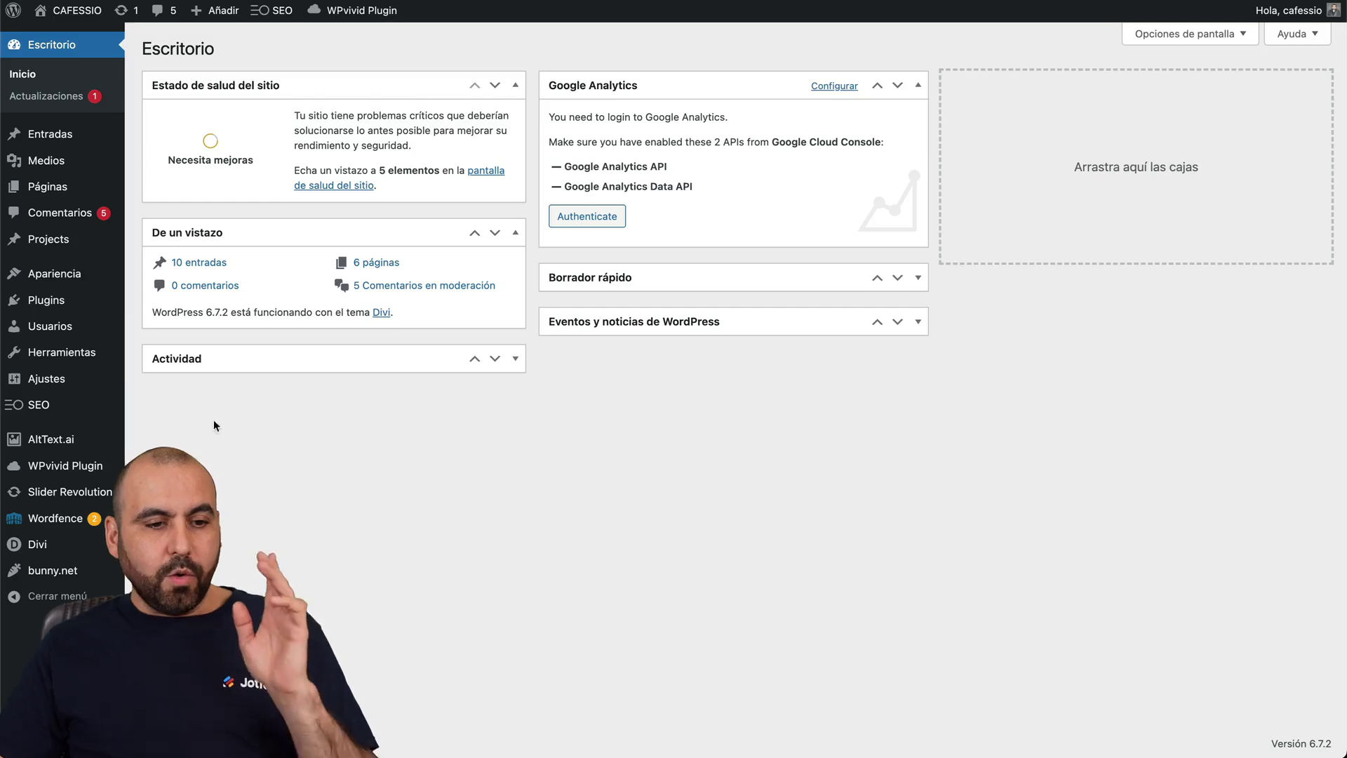
pyautogui.moveTo(106, 273)
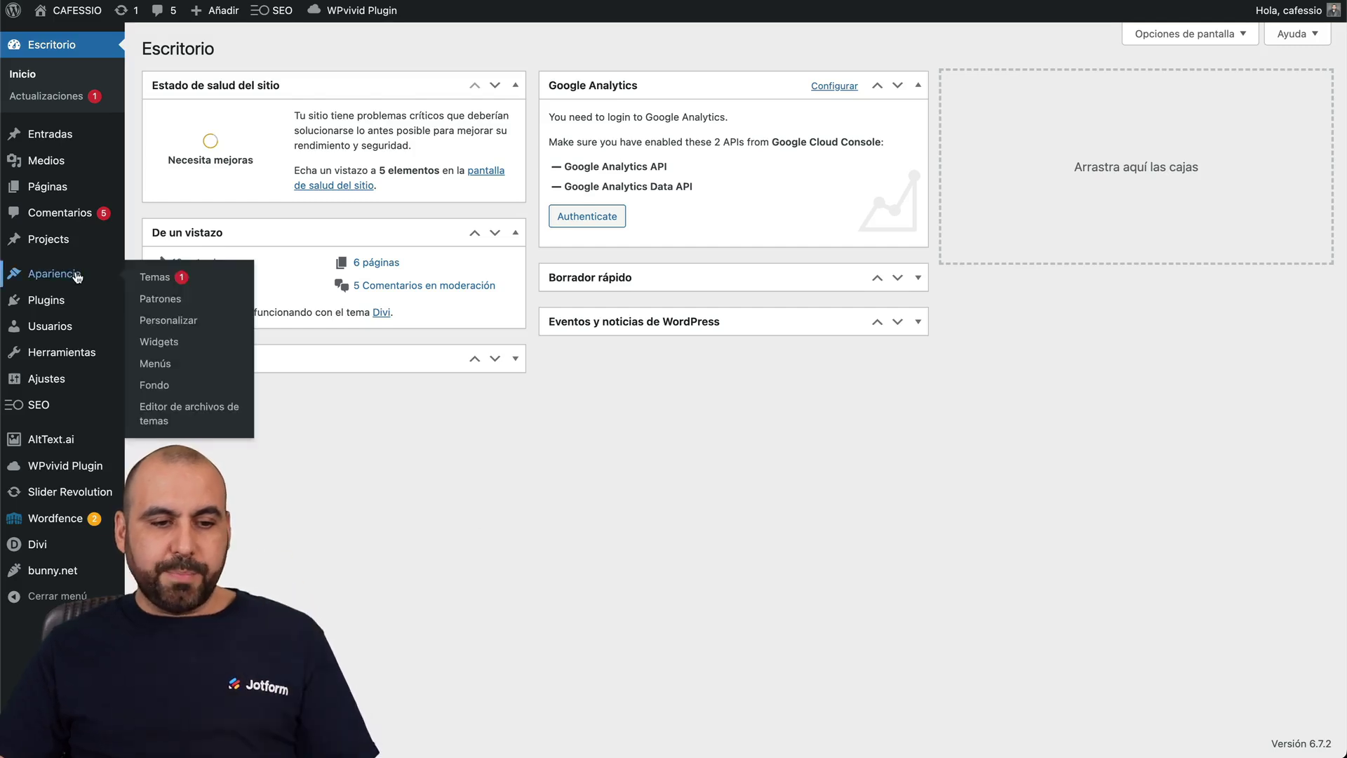
pyautogui.click(193, 420)
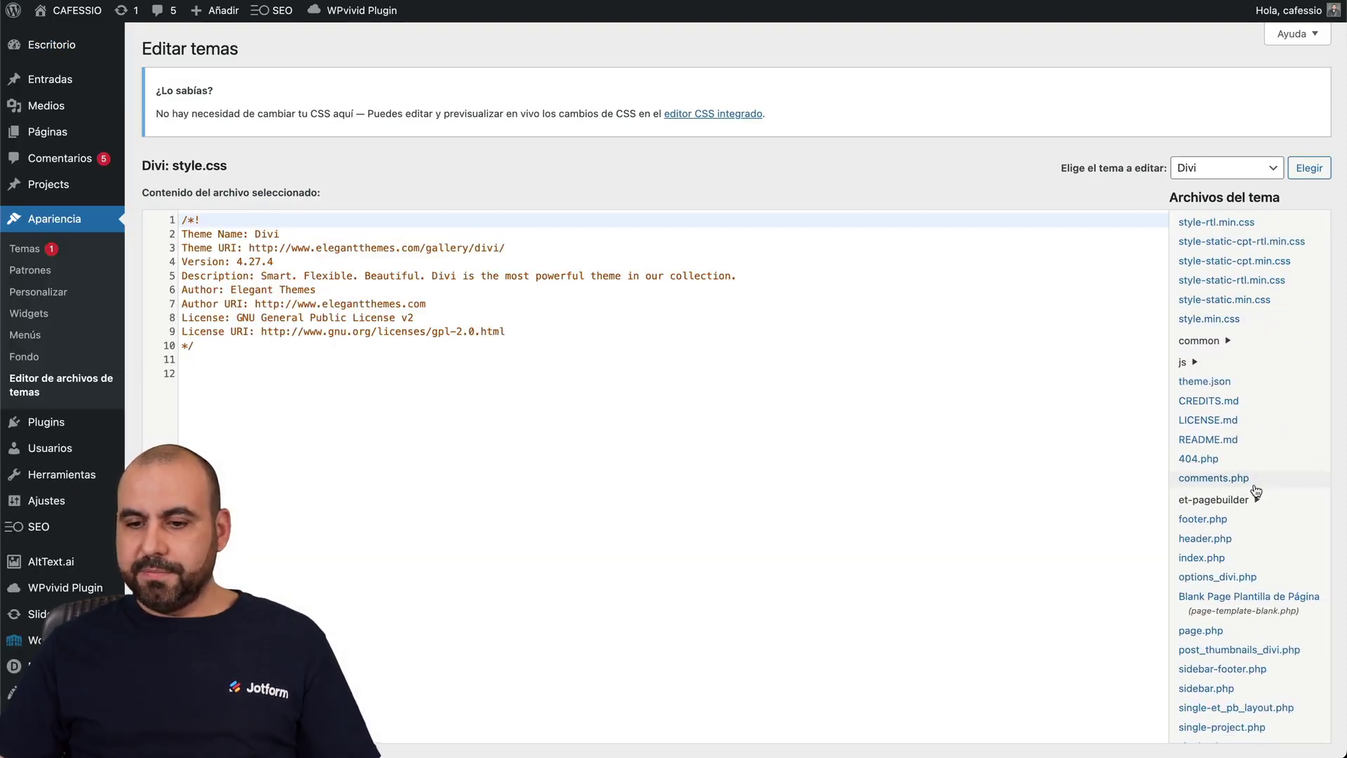
pyautogui.click(1204, 538)
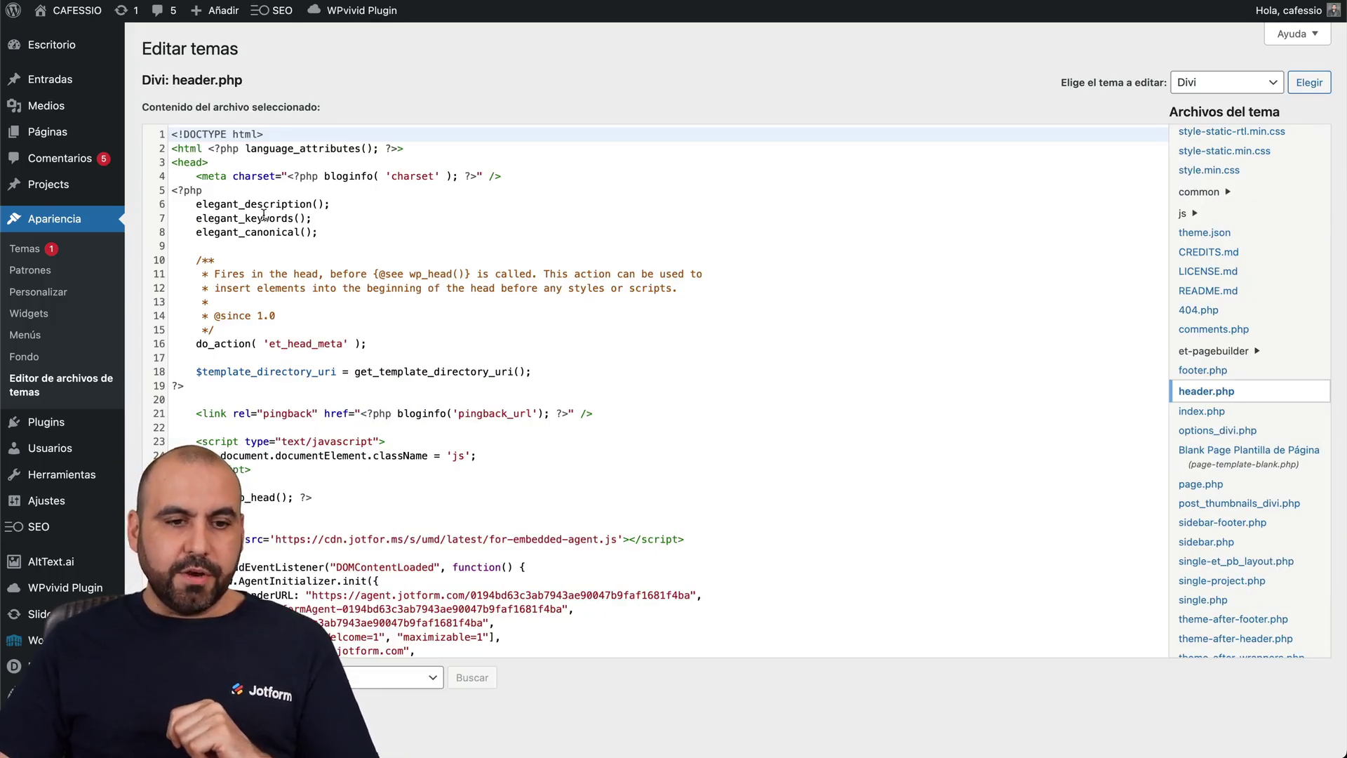
# Paste the copied chatbot code on a new line directly after the opening <head> tag in header.php
pyautogui.click(220, 164)
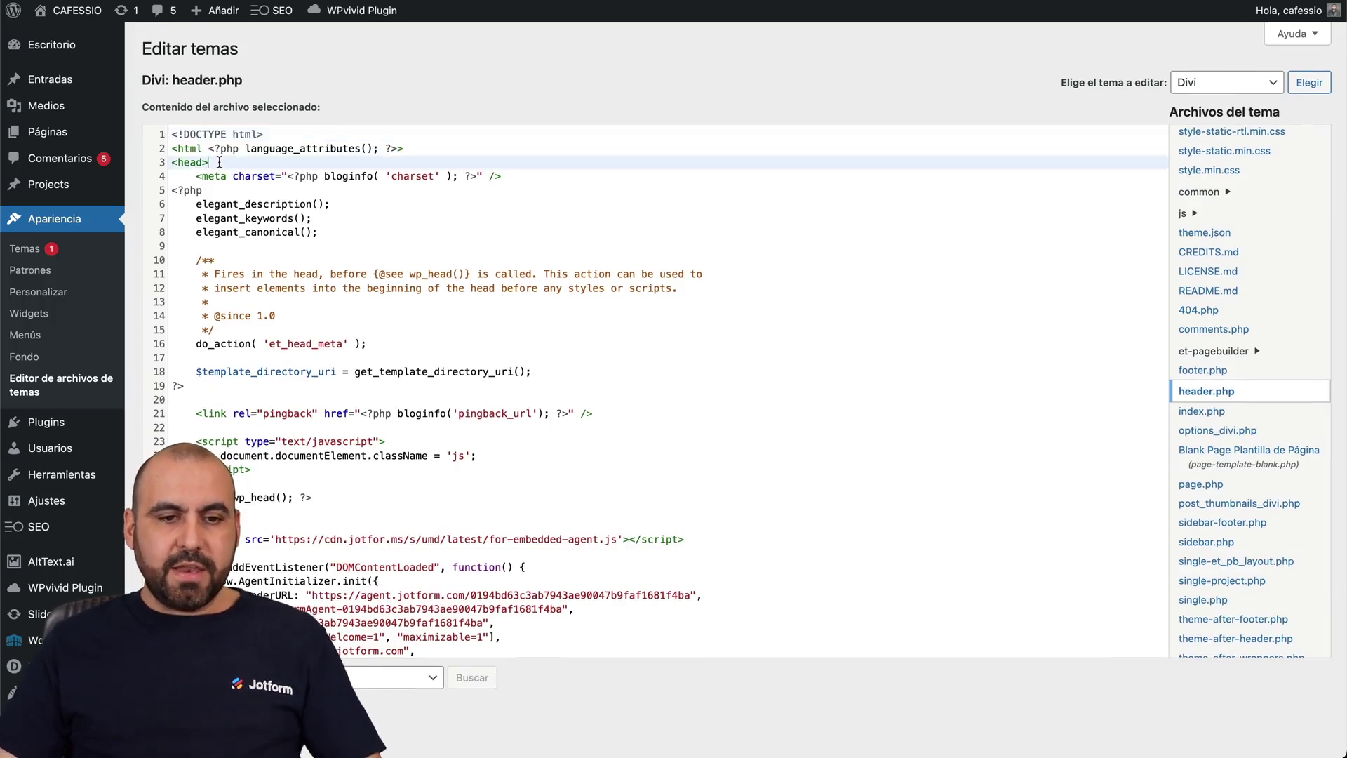
pyautogui.press('Return')
pyautogui.press('super+v')
pyautogui.press('Return')
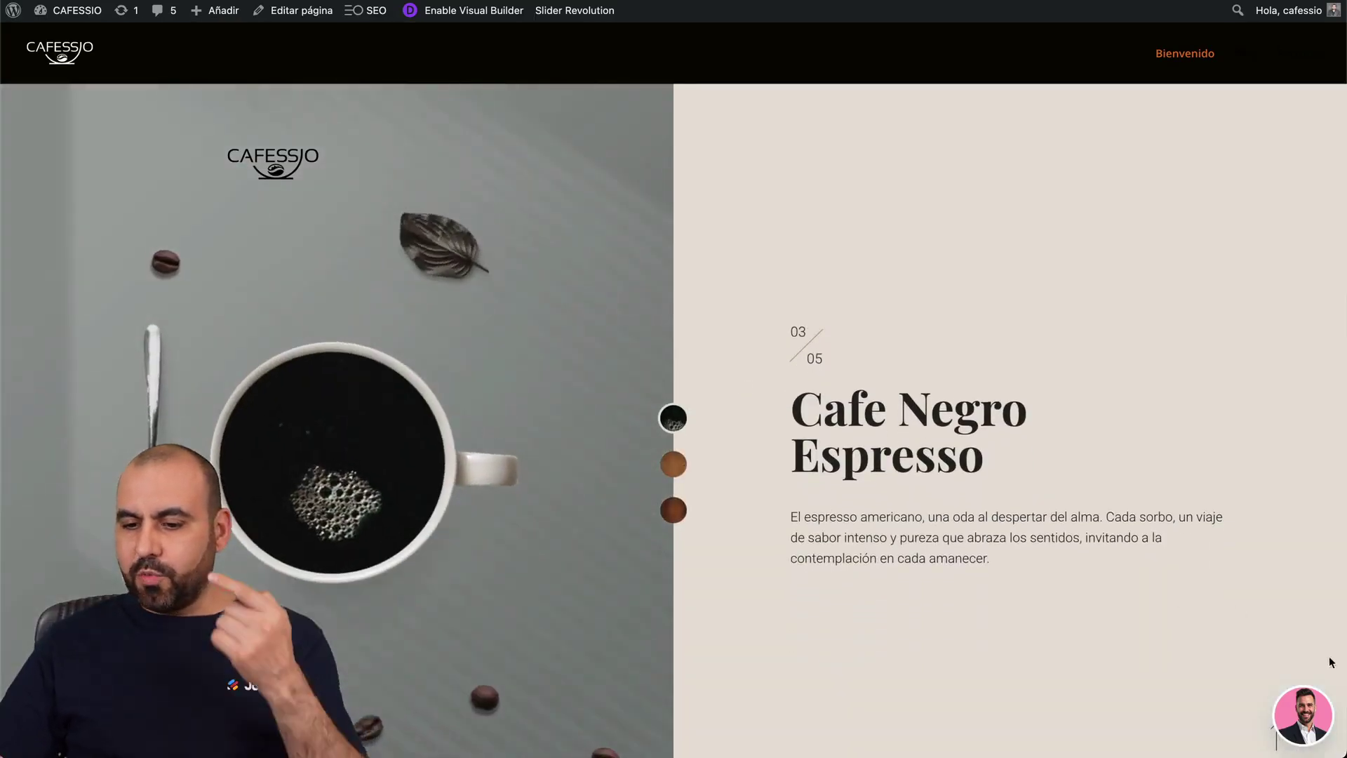
# Open the chatbot on the CAFESSIO site, examine its voice, forms and history sections, start a new chat and close it
pyautogui.click(1306, 716)
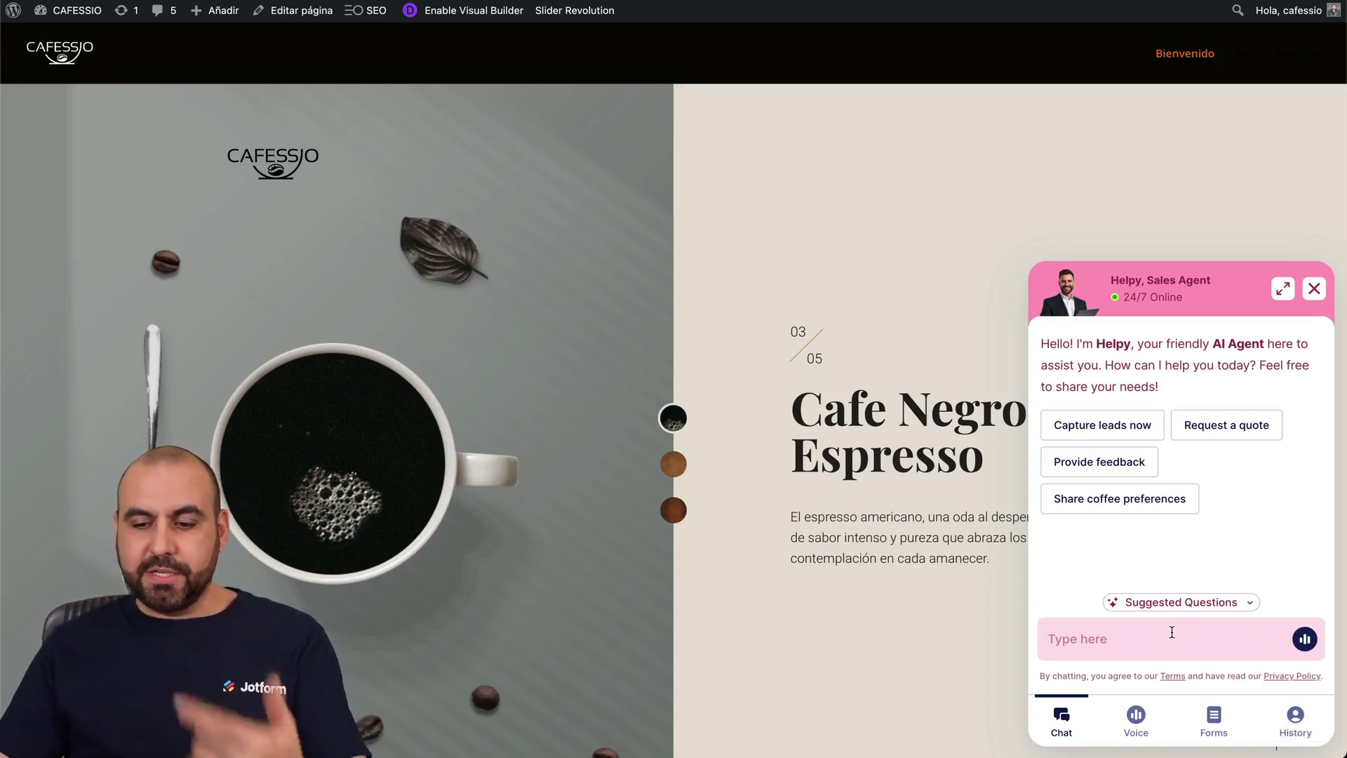
pyautogui.click(1134, 715)
pyautogui.click(1213, 717)
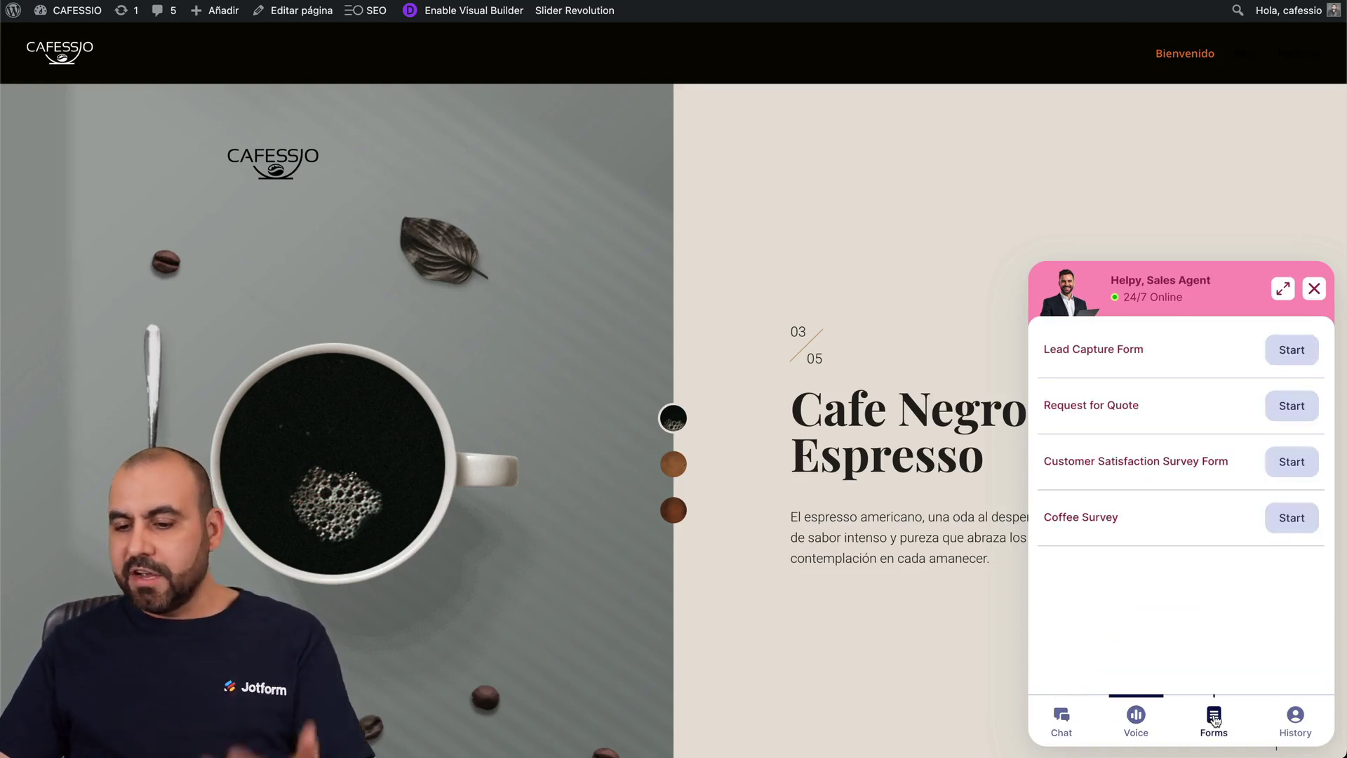
pyautogui.click(1294, 715)
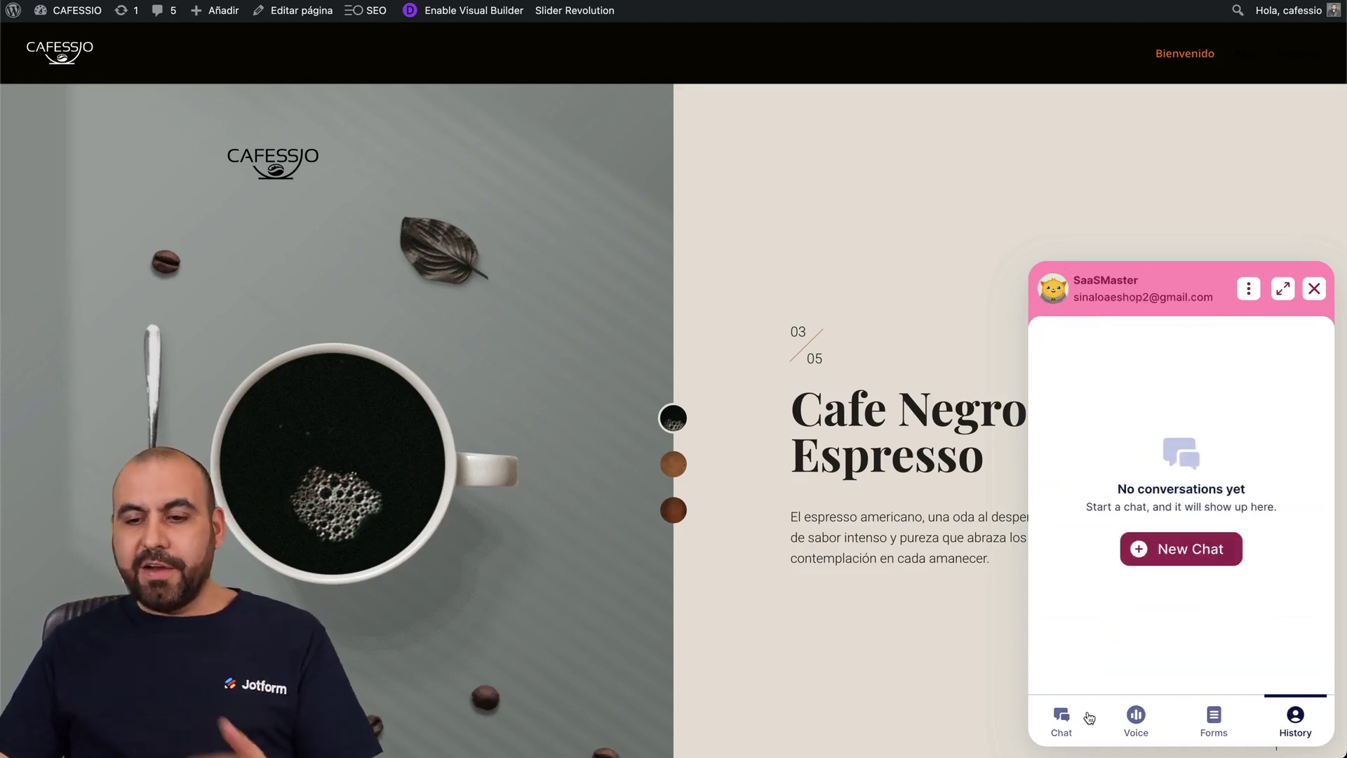
pyautogui.click(1169, 549)
pyautogui.click(1313, 288)
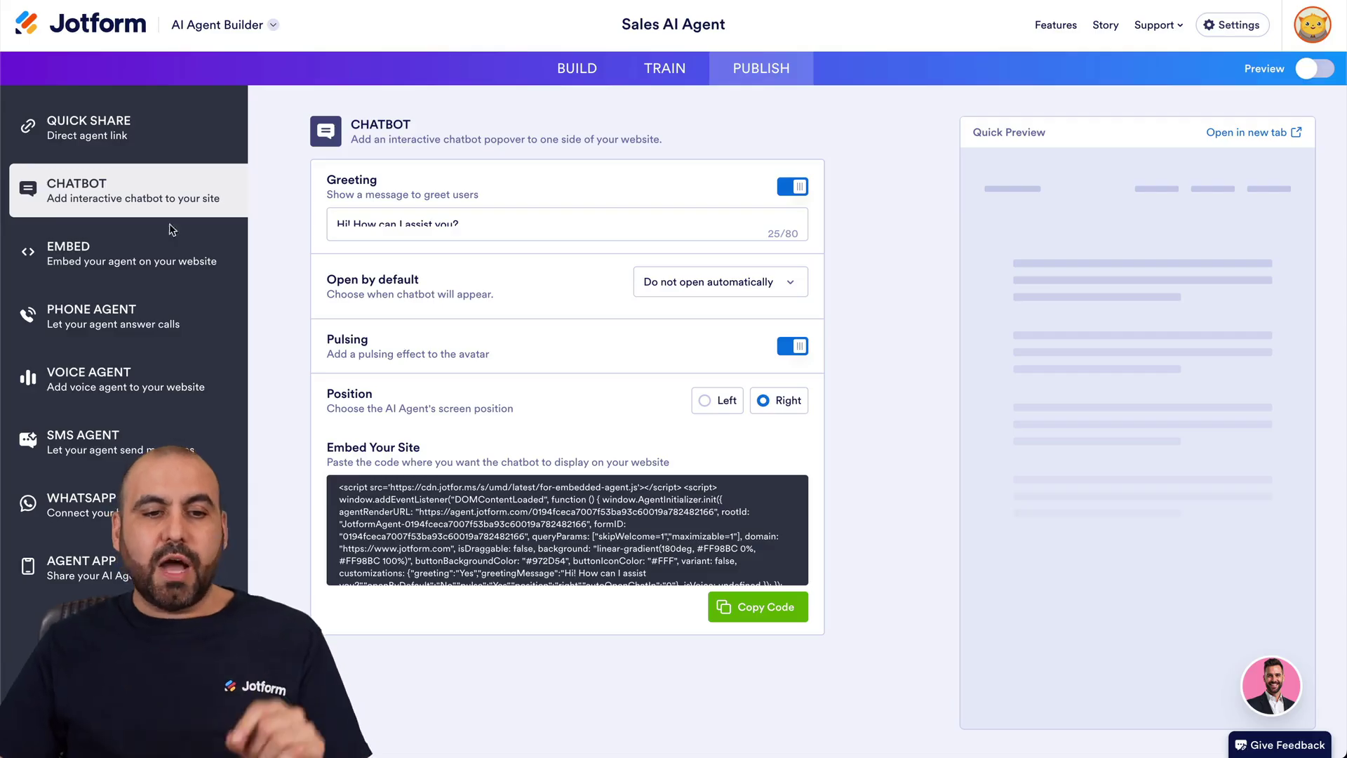
# Return to Jotform and examine the agent's embed codes for the Page Embed, Chatbot, Wordpress, Lightbox and Popup styles
pyautogui.click(156, 240)
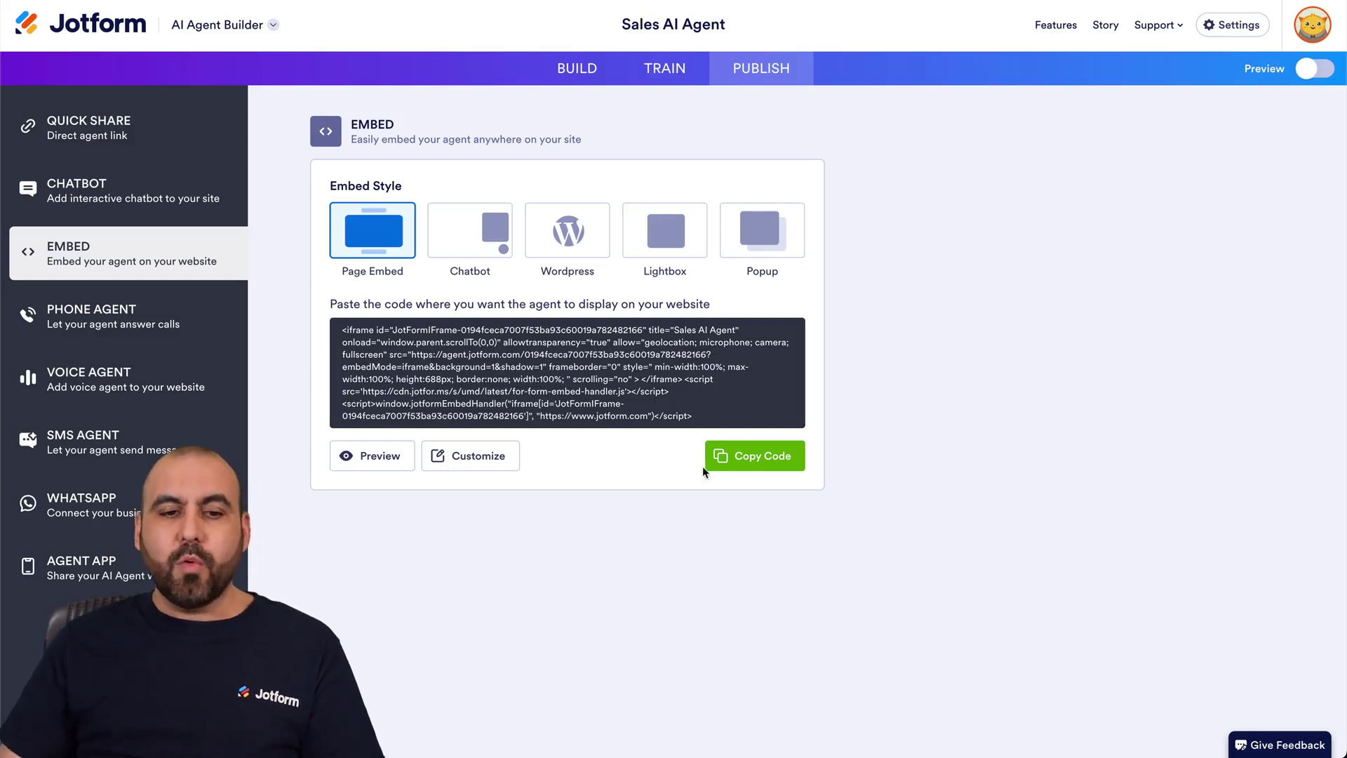
pyautogui.click(468, 246)
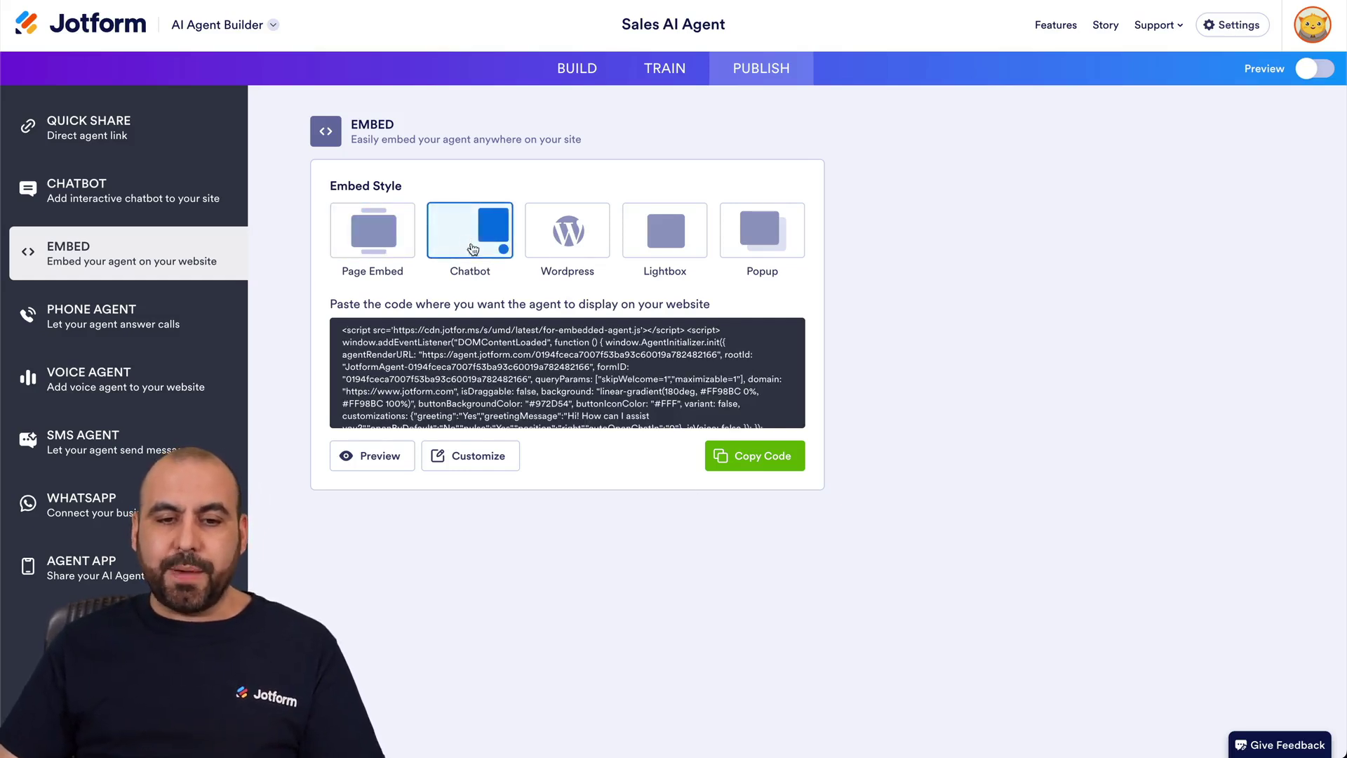
pyautogui.click(561, 247)
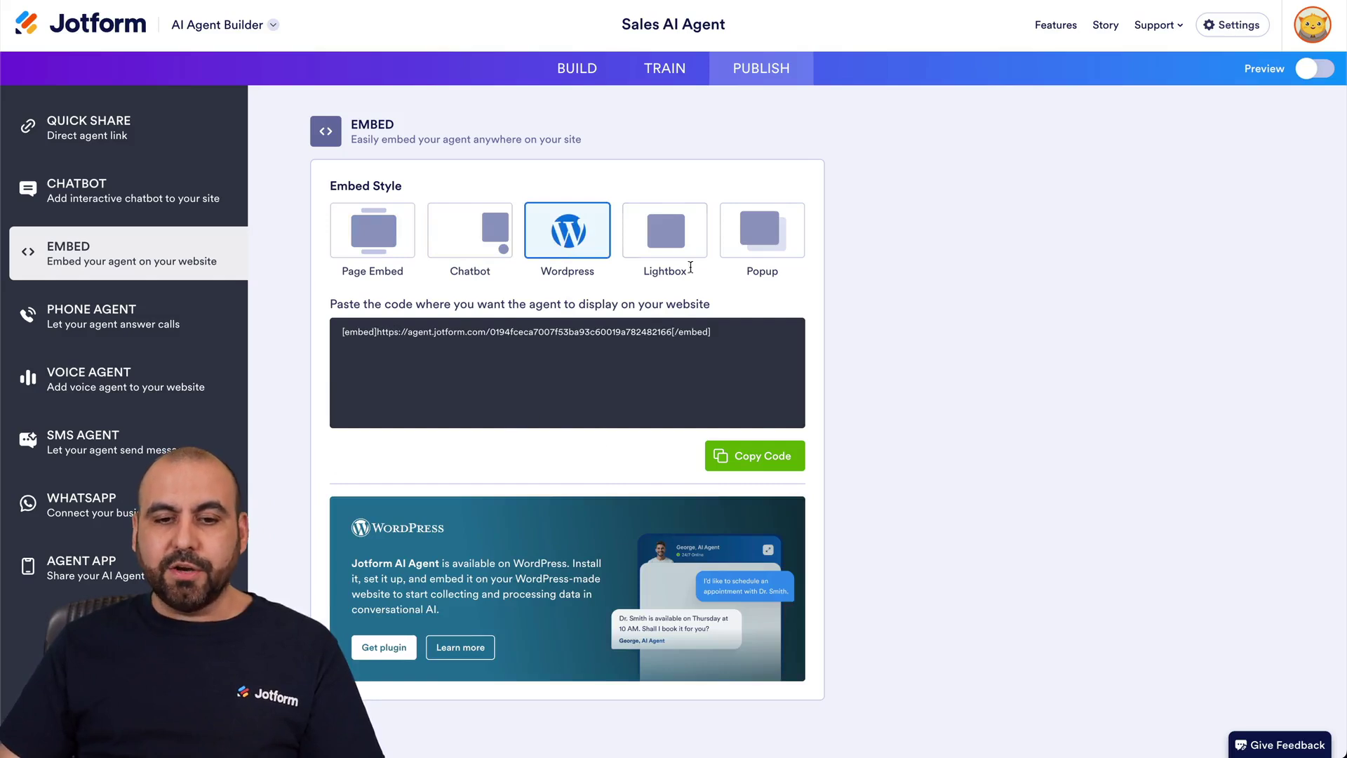
pyautogui.click(665, 231)
pyautogui.click(761, 231)
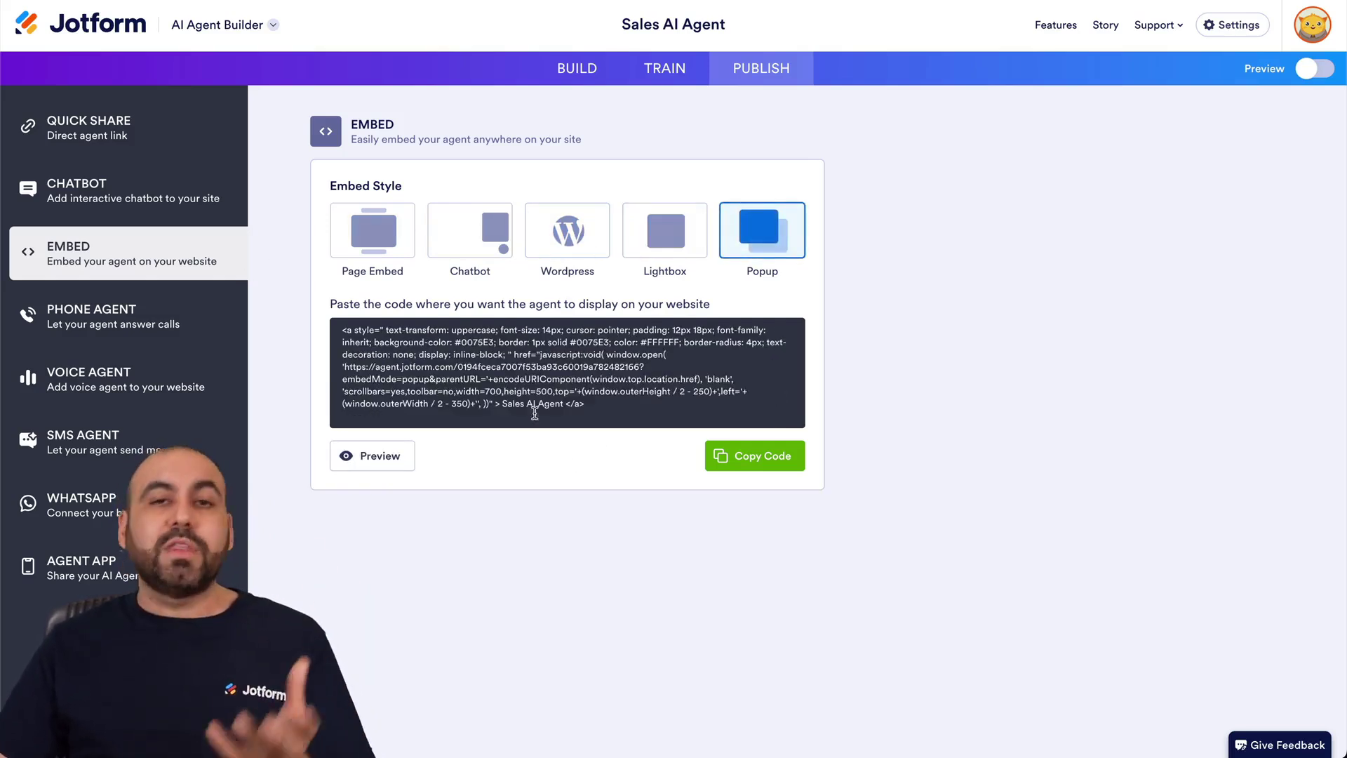
# Examine the customization options of the Page Embed and Chatbot embed styles, closing each without changes
pyautogui.click(372, 231)
pyautogui.click(463, 459)
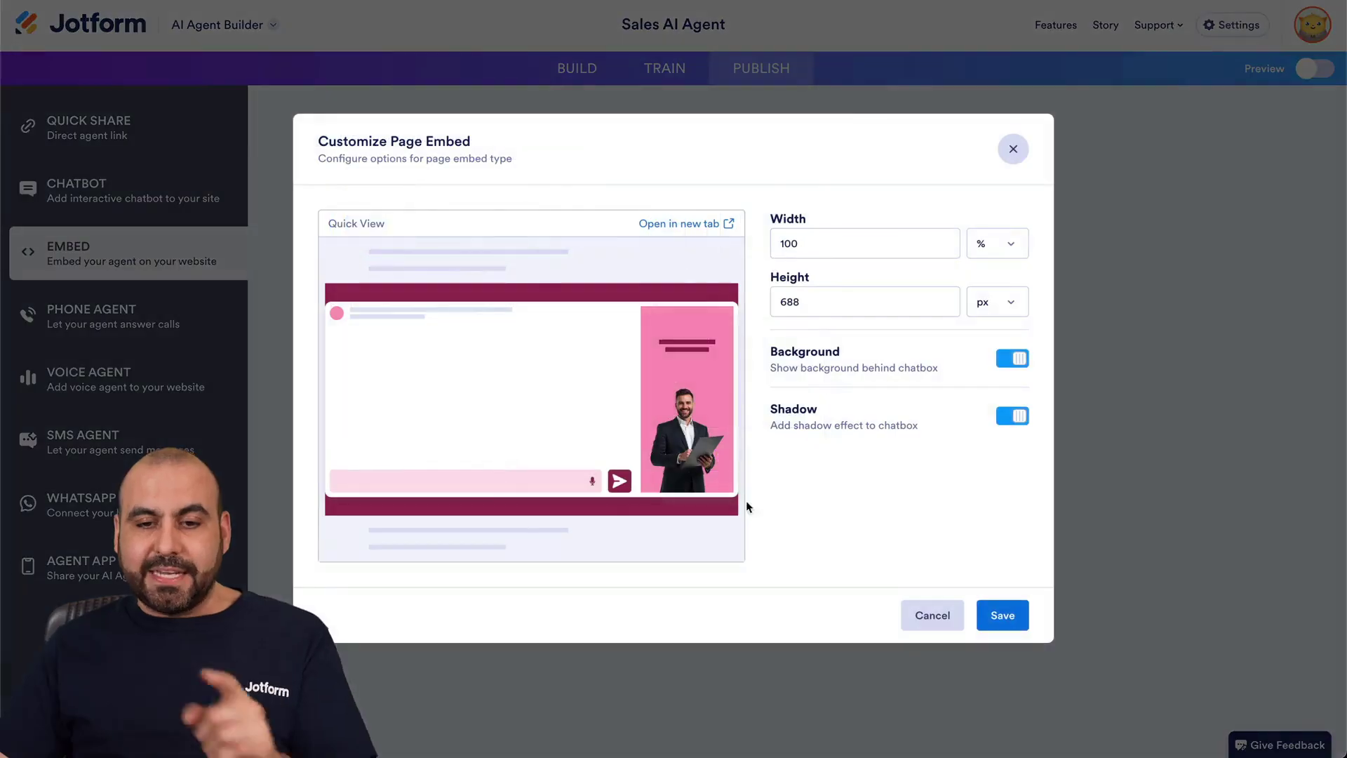
pyautogui.click(1021, 151)
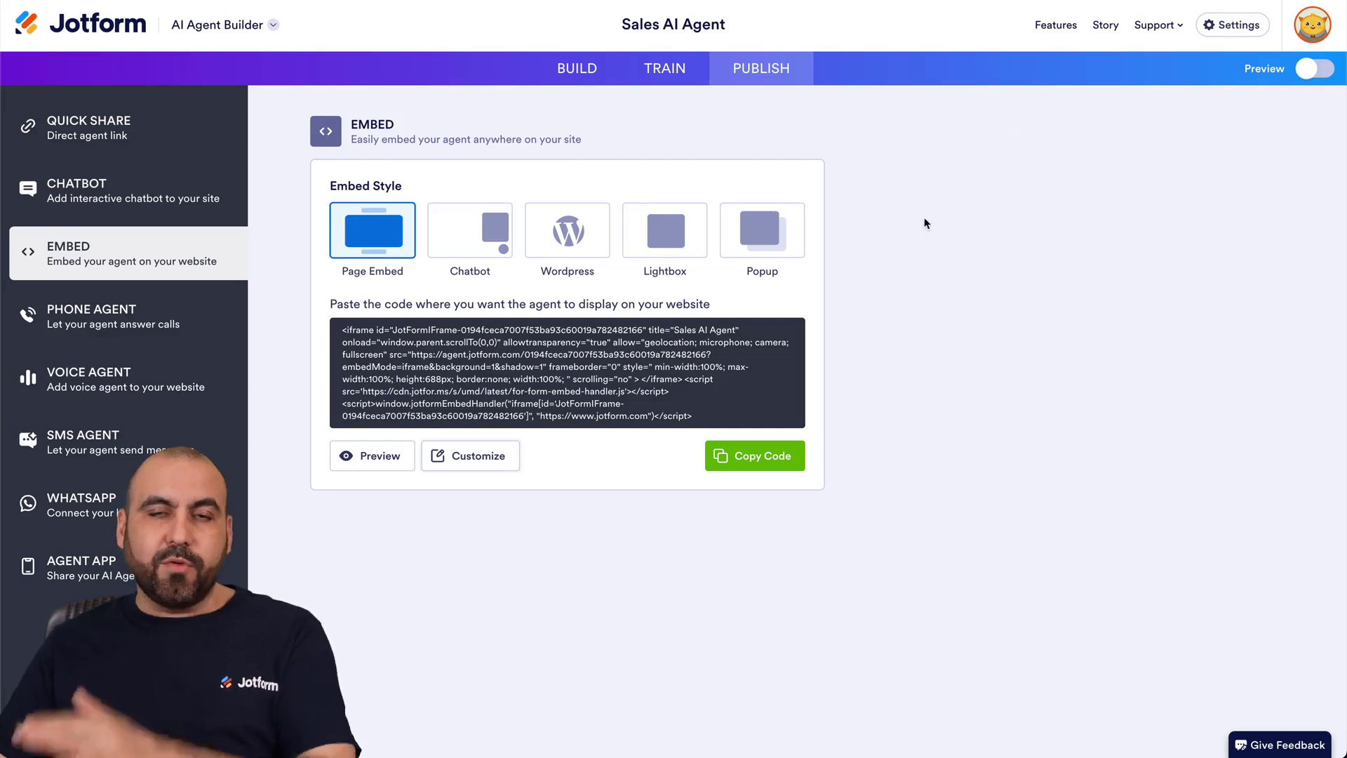
pyautogui.click(479, 250)
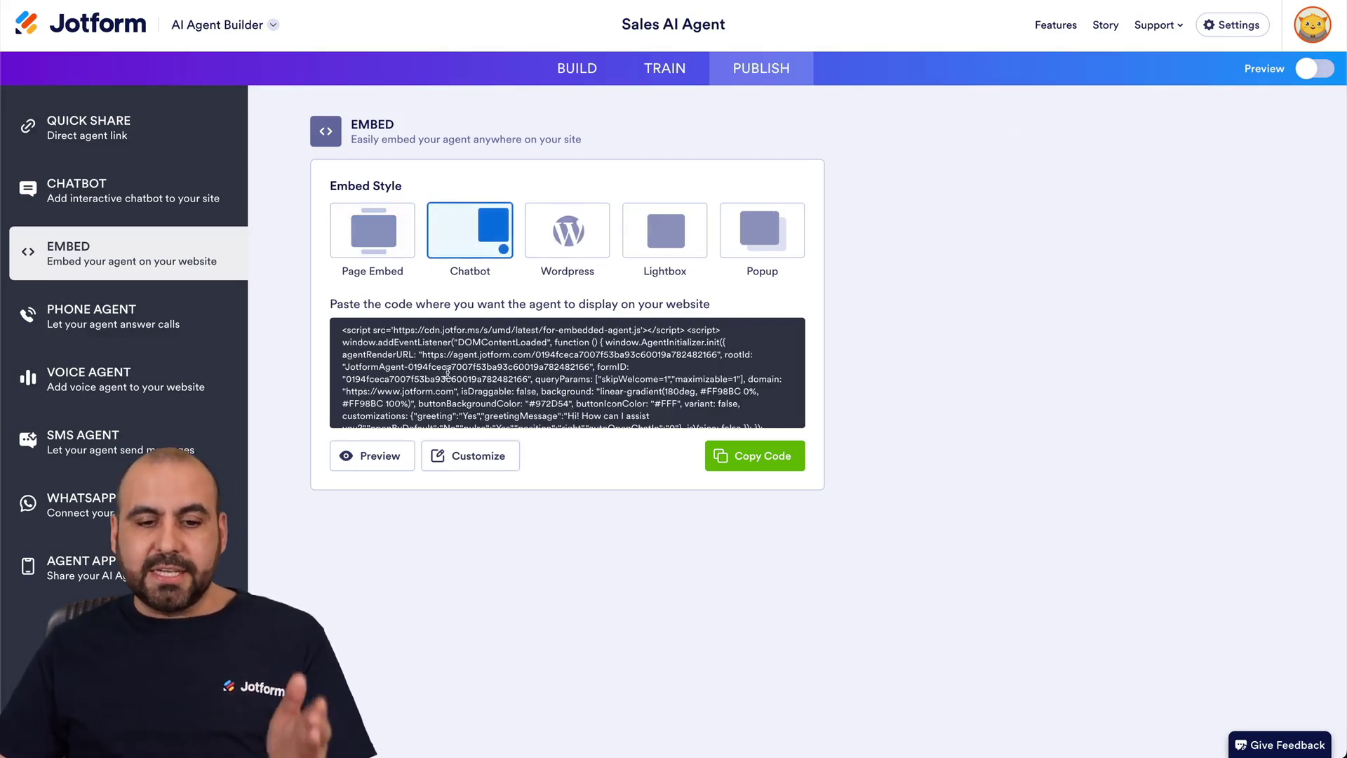
pyautogui.click(441, 460)
pyautogui.click(1012, 139)
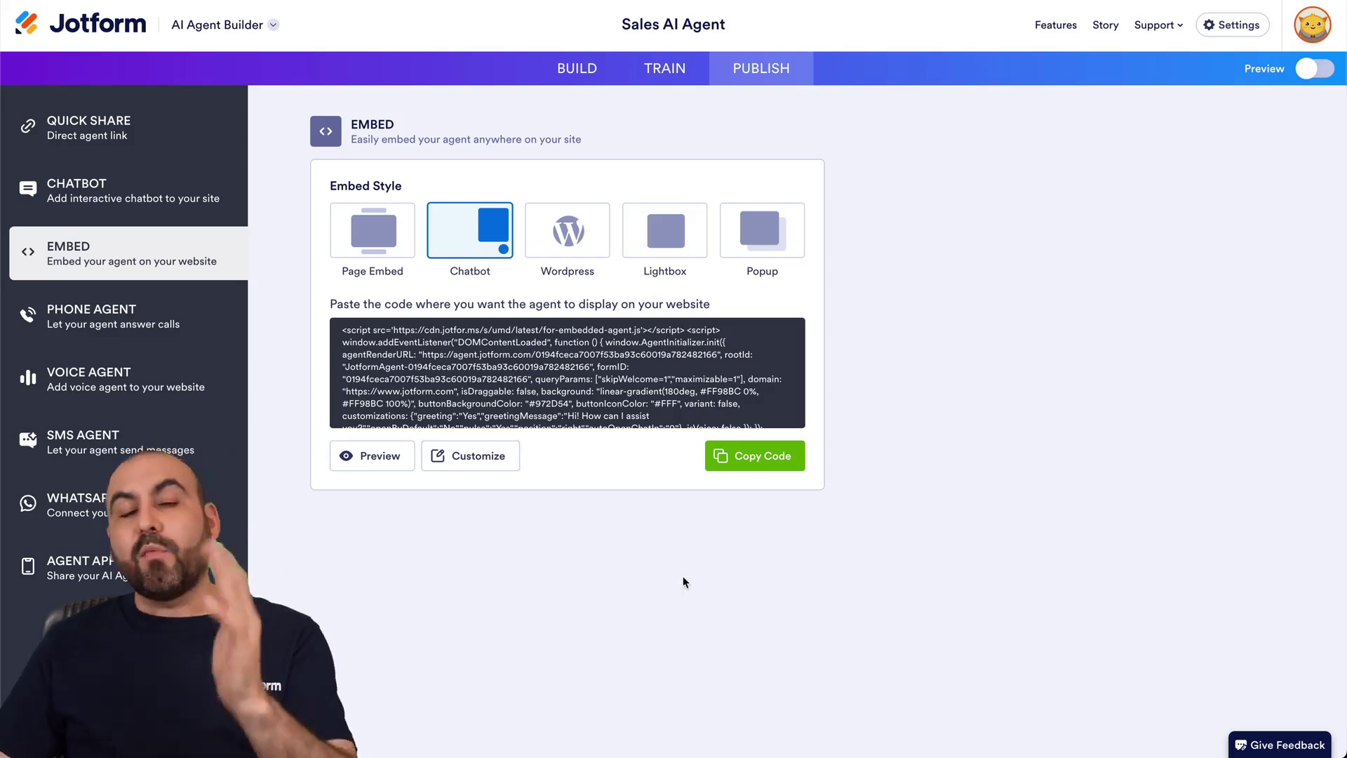
# Examine the Phone Agent publishing options and the Voice Agent's Page Embed, Chatbot and Wordpress embed codes
pyautogui.click(76, 325)
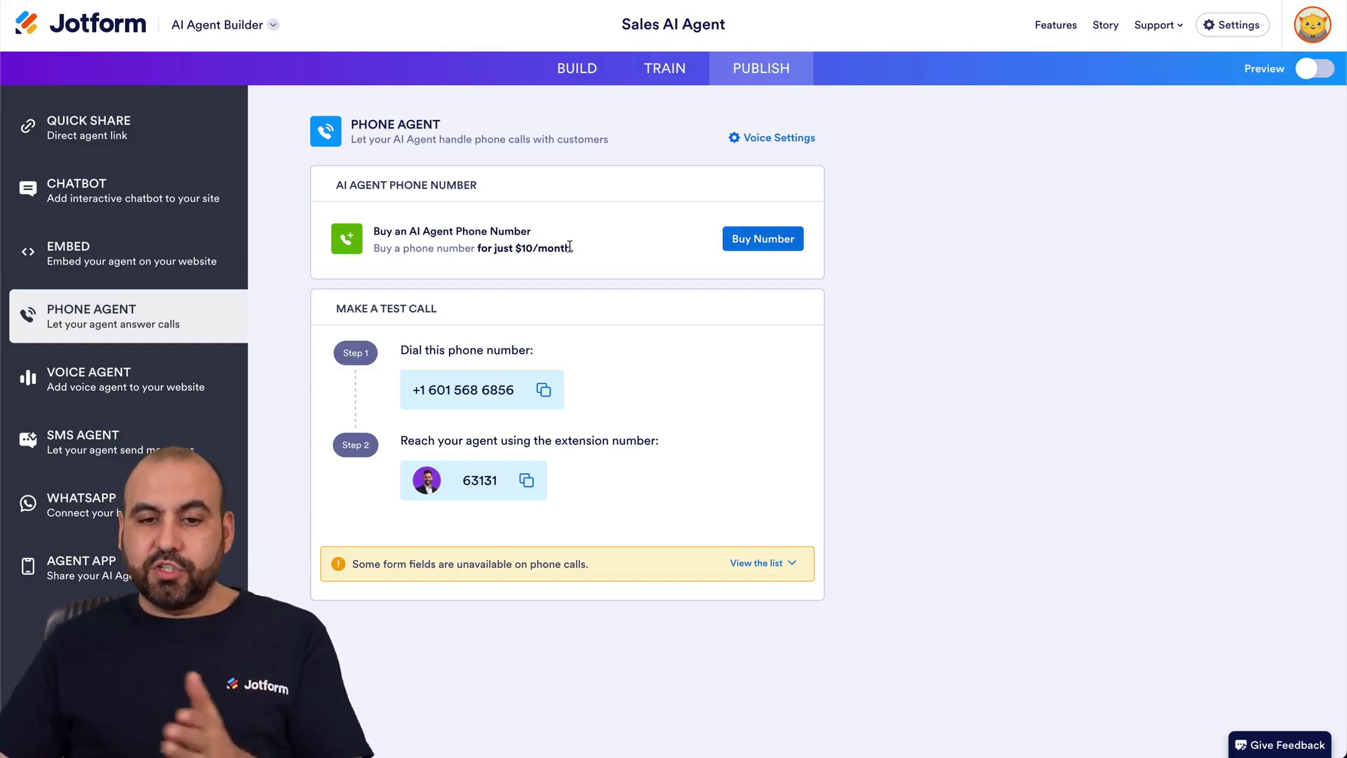
pyautogui.click(75, 382)
pyautogui.scroll(-1, 359, 397)
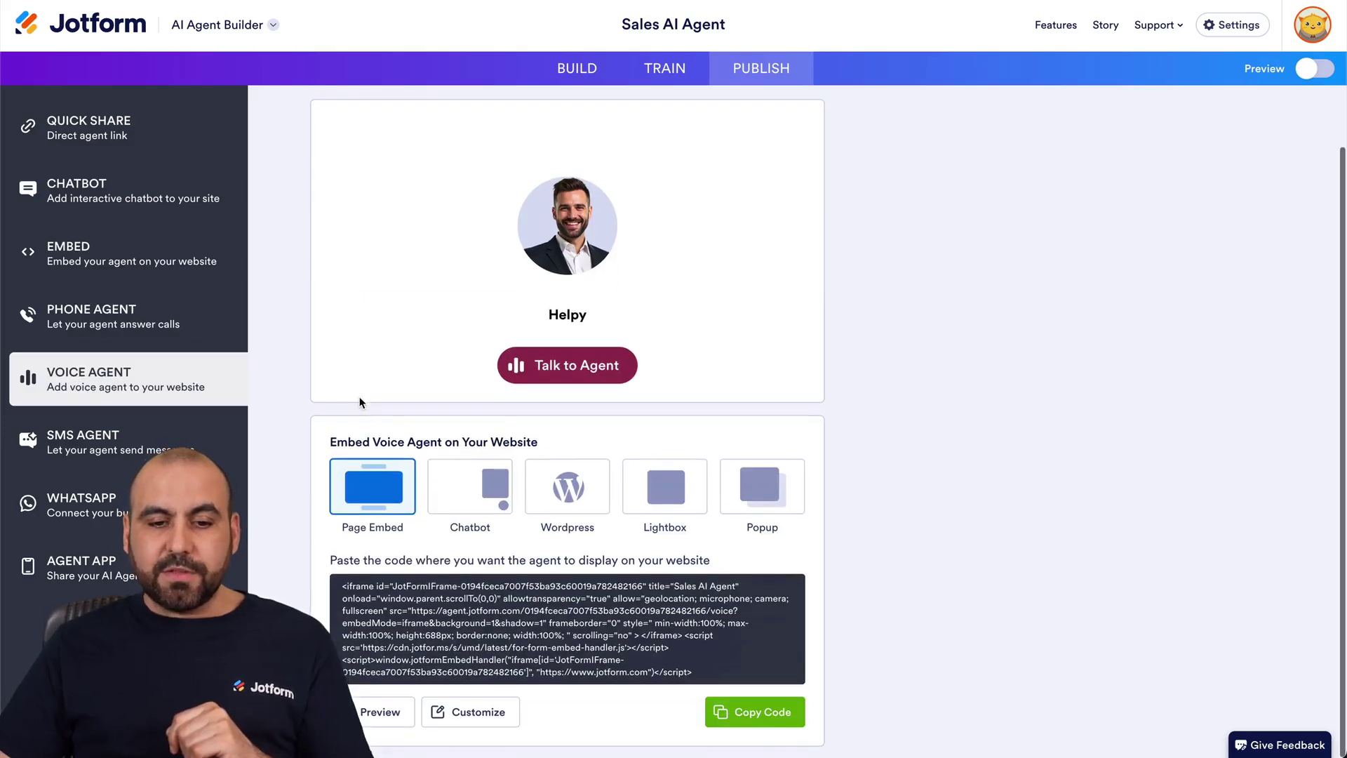
pyautogui.click(457, 476)
pyautogui.click(567, 486)
pyautogui.click(372, 486)
pyautogui.scroll(1, 572, 397)
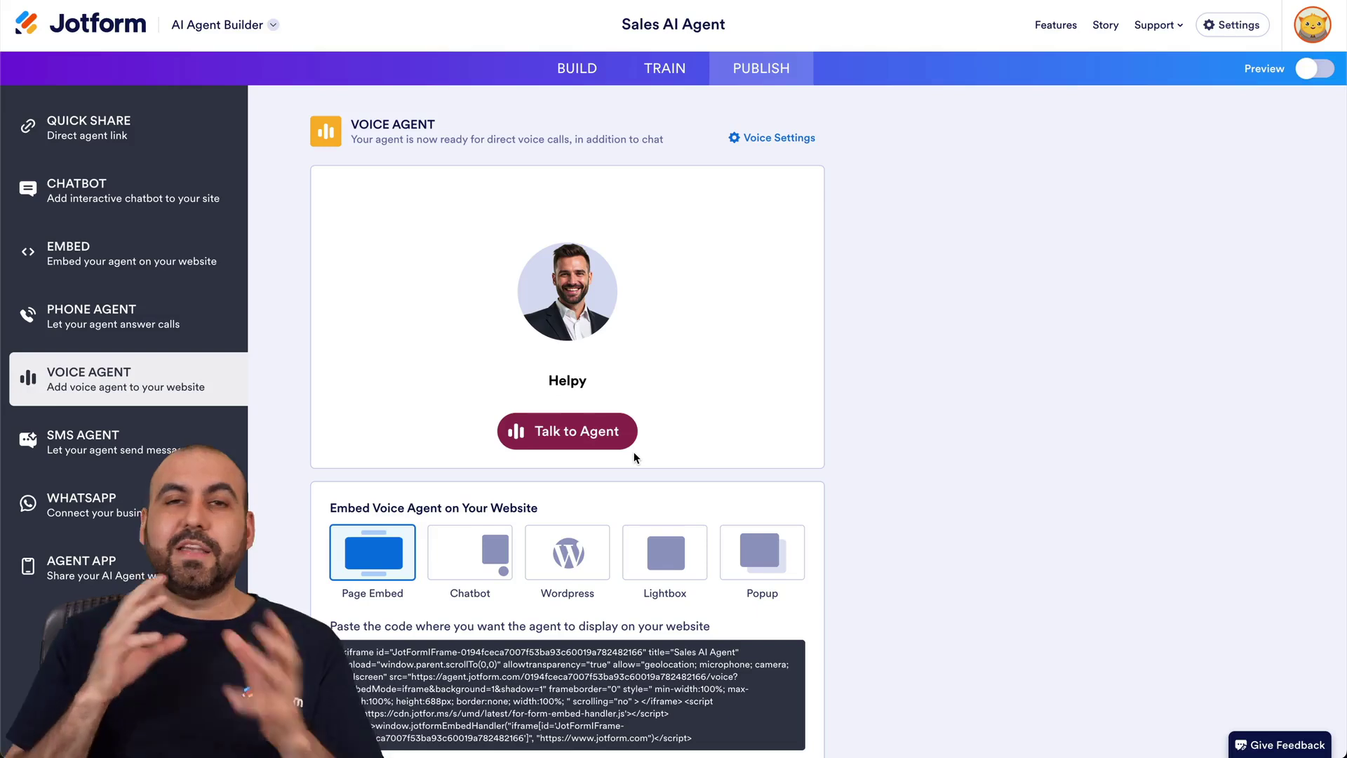
# Examine the SMS Agent, WhatsApp and Agent App publishing options
pyautogui.click(104, 440)
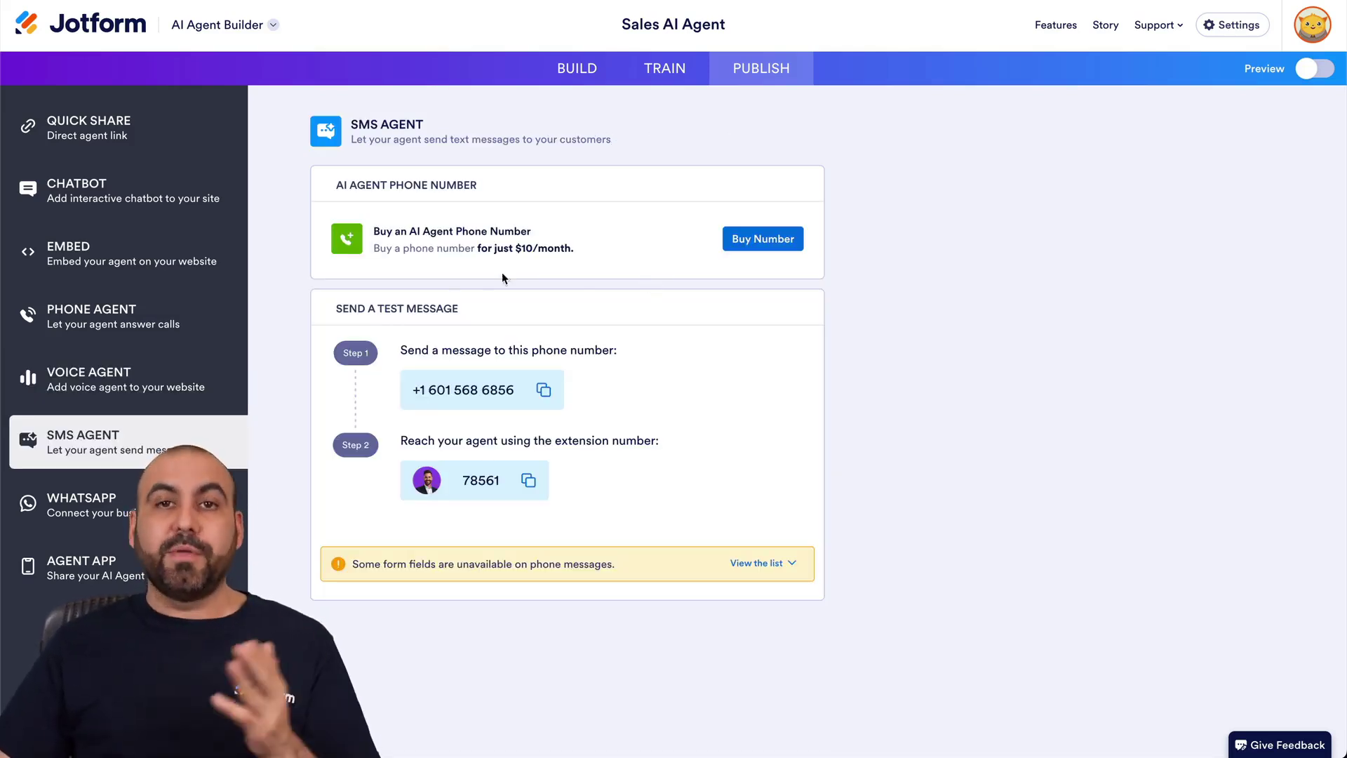
pyautogui.click(125, 491)
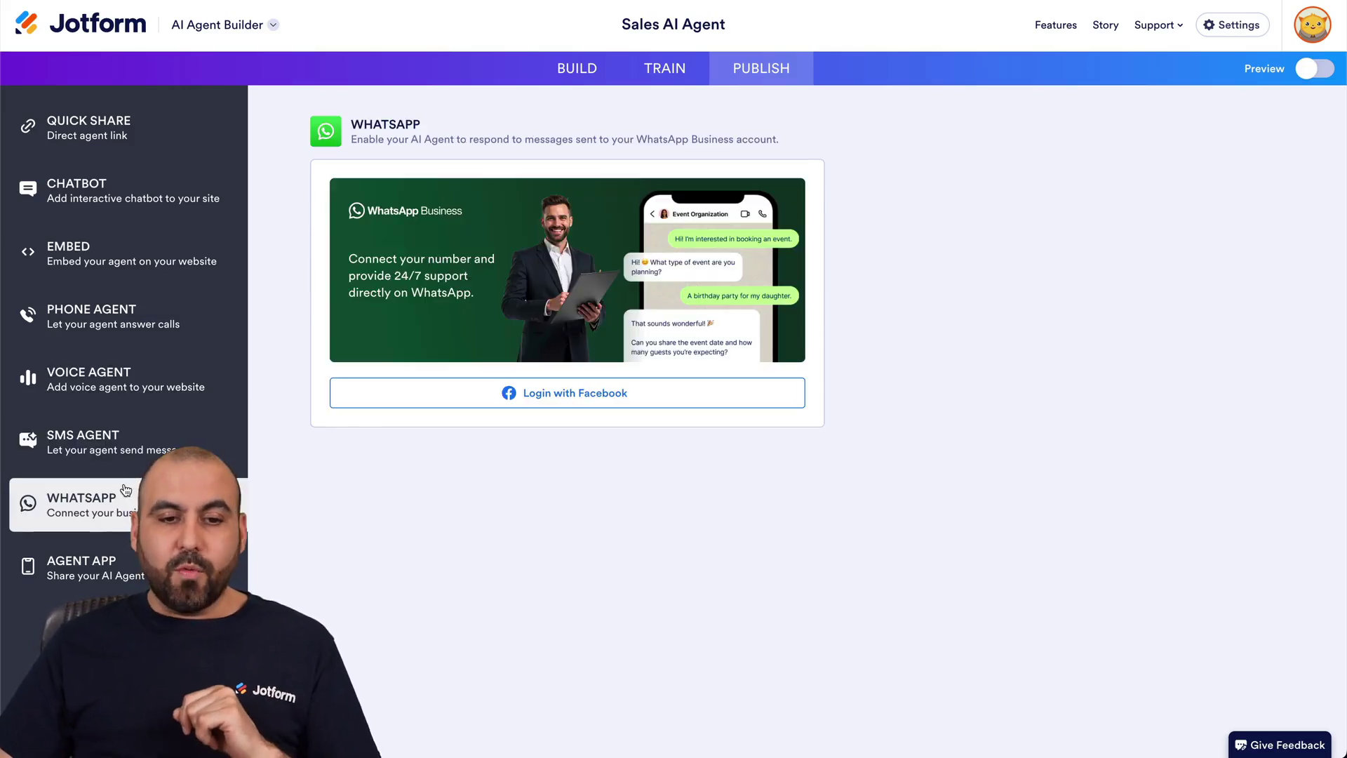
pyautogui.click(133, 572)
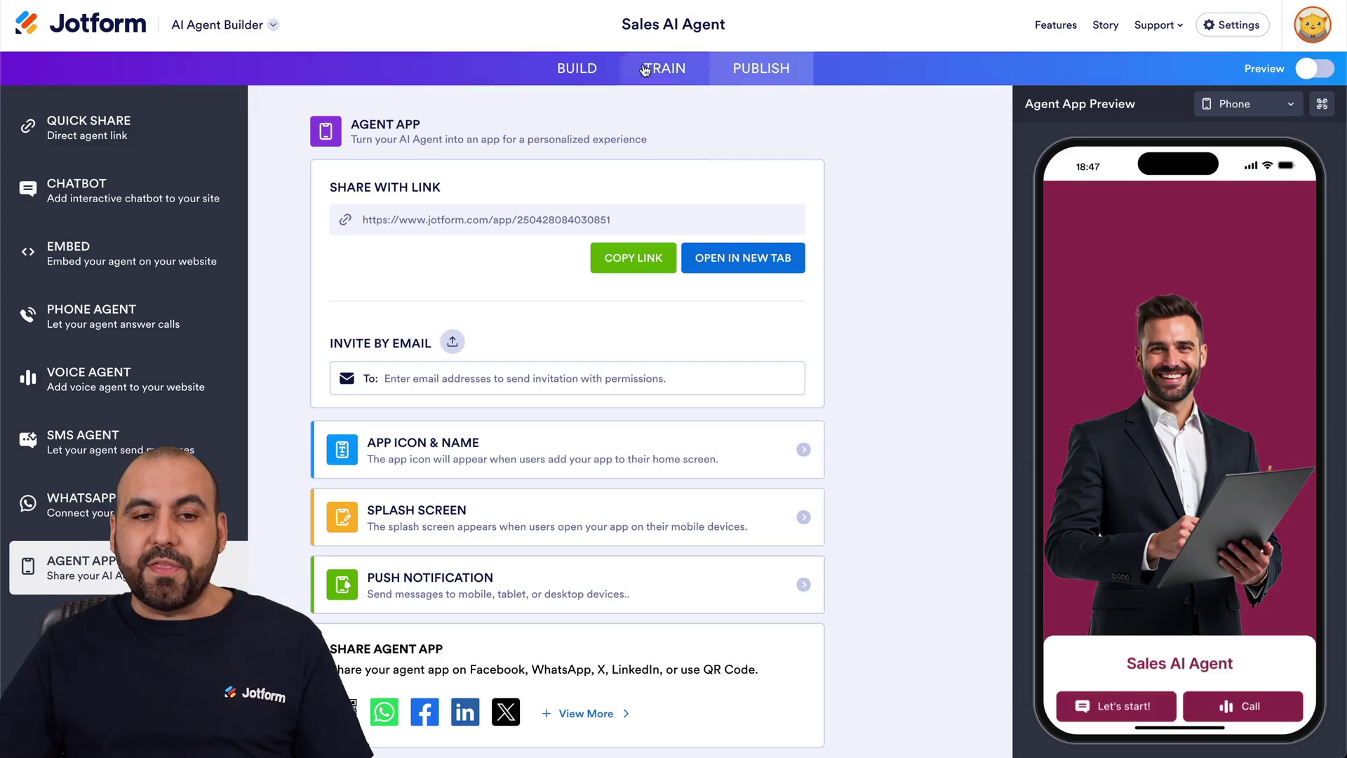
# Review the agent's design and its knowledge base entries, and return to the agent's build view
pyautogui.click(576, 68)
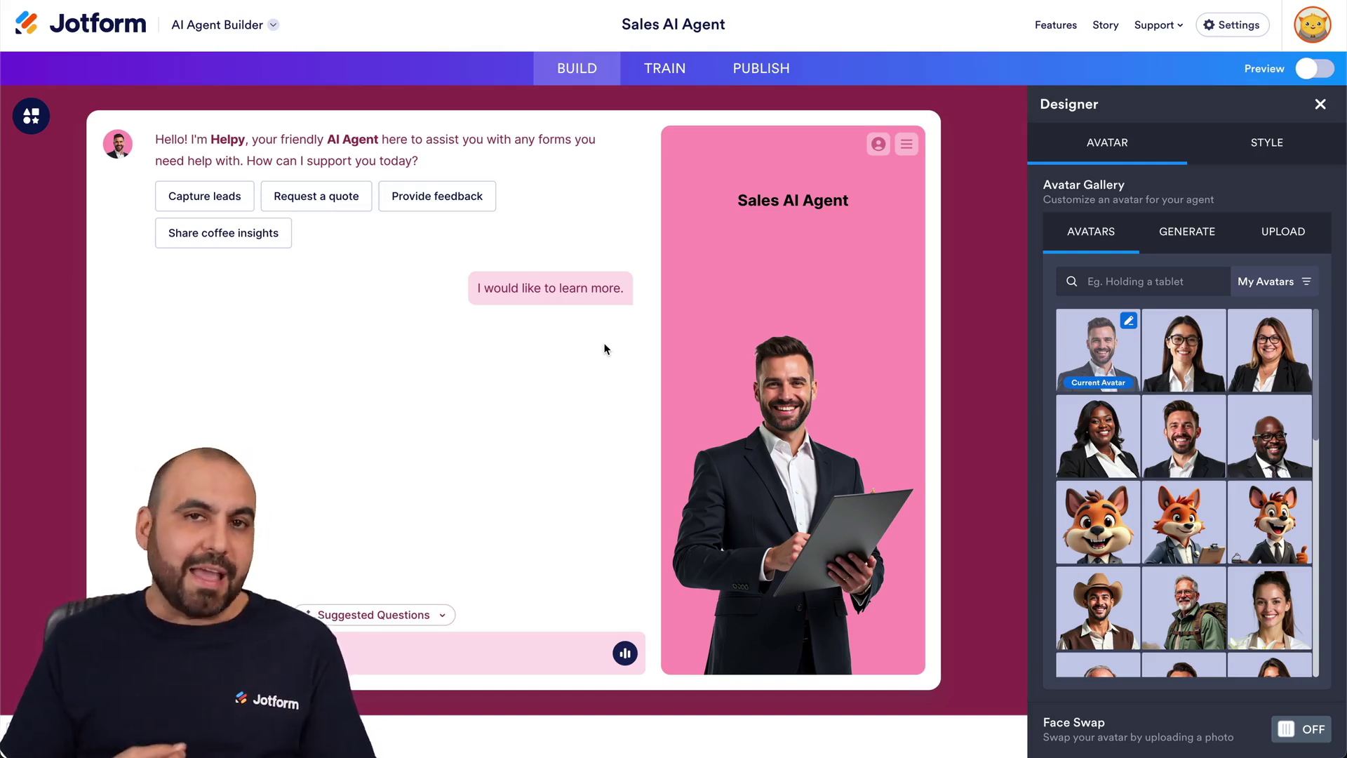
pyautogui.click(665, 68)
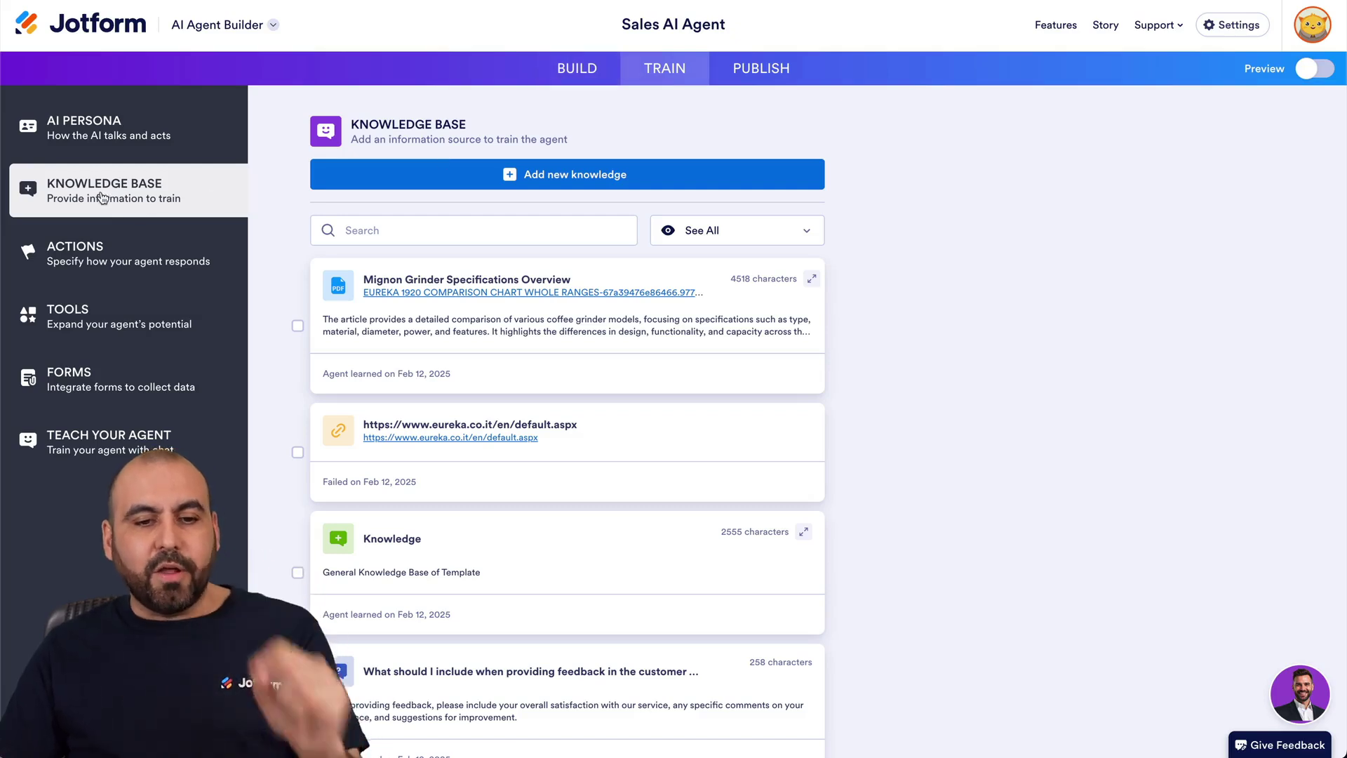
pyautogui.scroll(-8, 530, 392)
pyautogui.scroll(8, 529, 392)
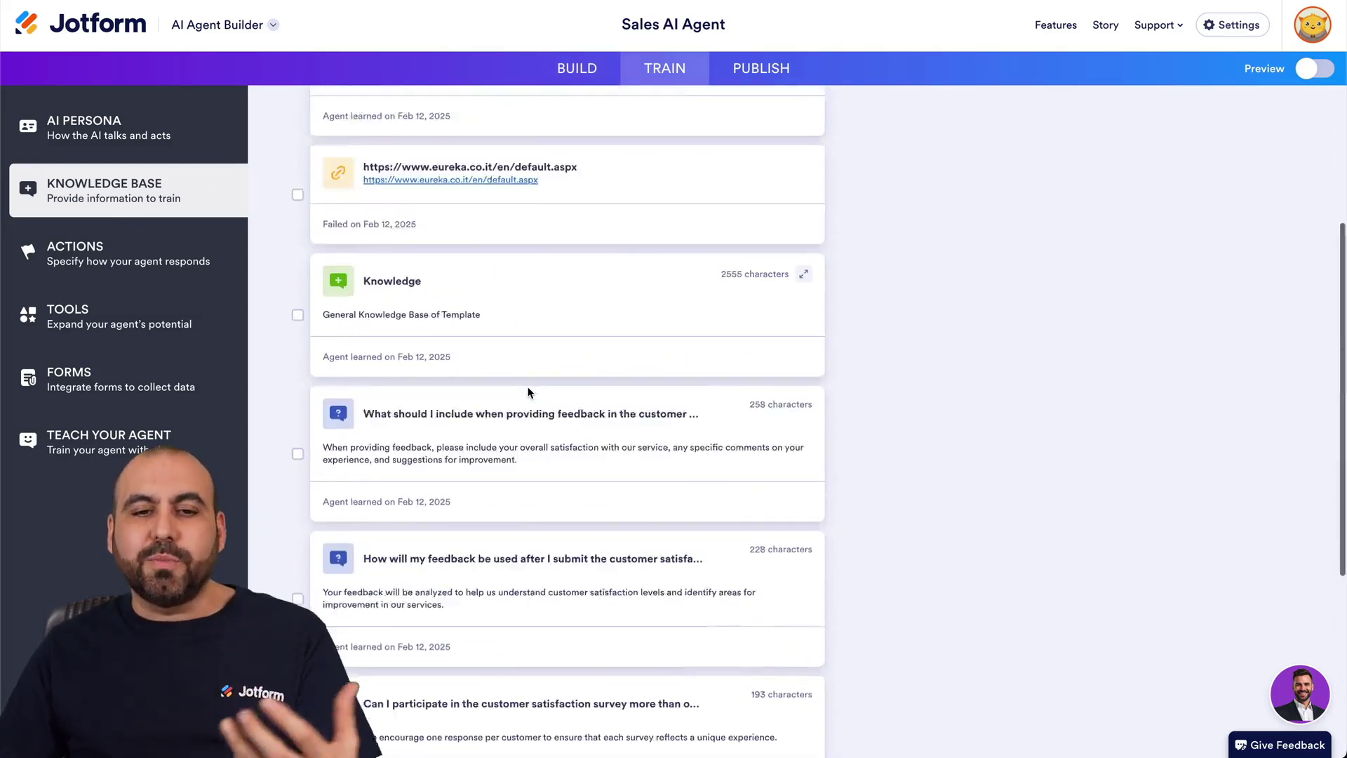
pyautogui.click(577, 68)
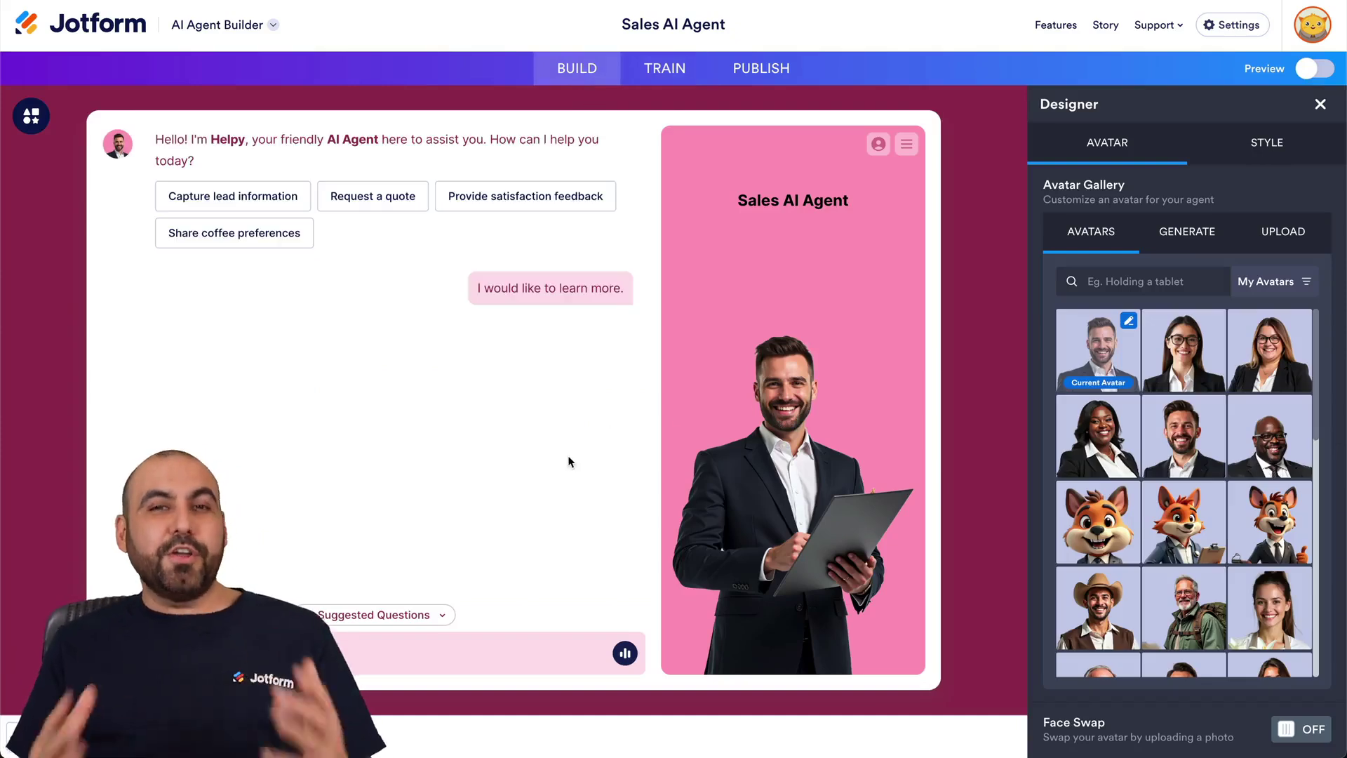